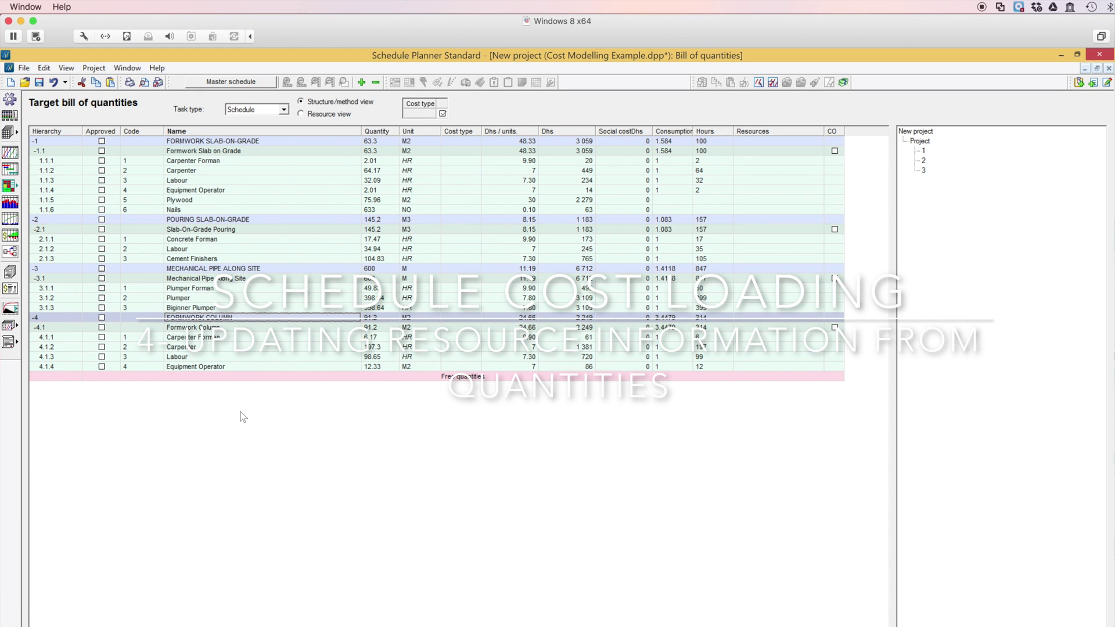
pyautogui.doubleClick(223, 318)
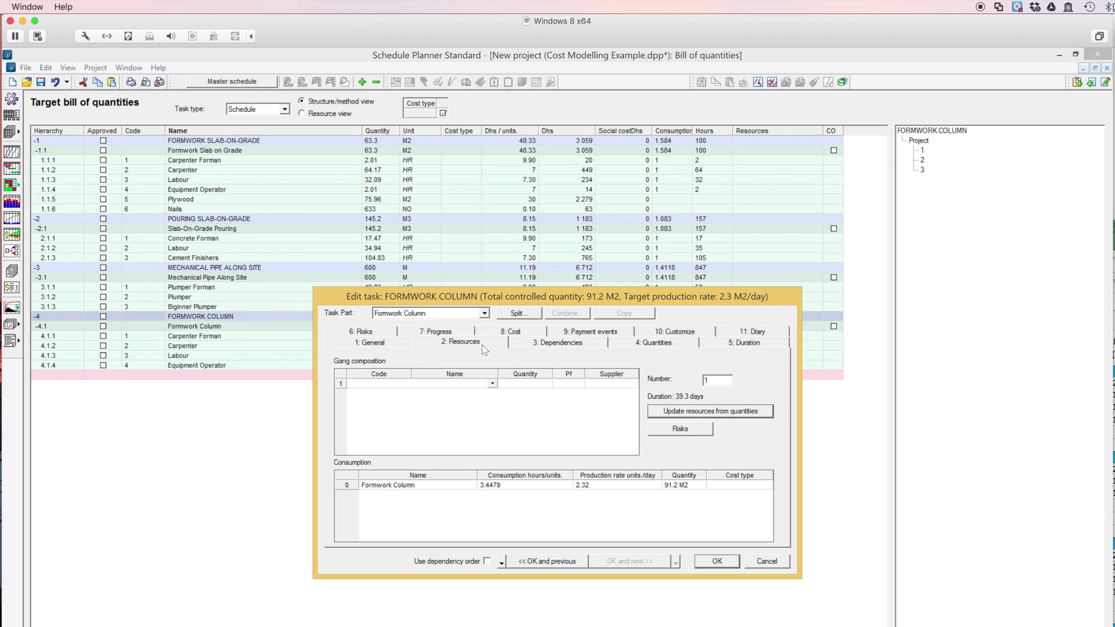
pyautogui.click(713, 415)
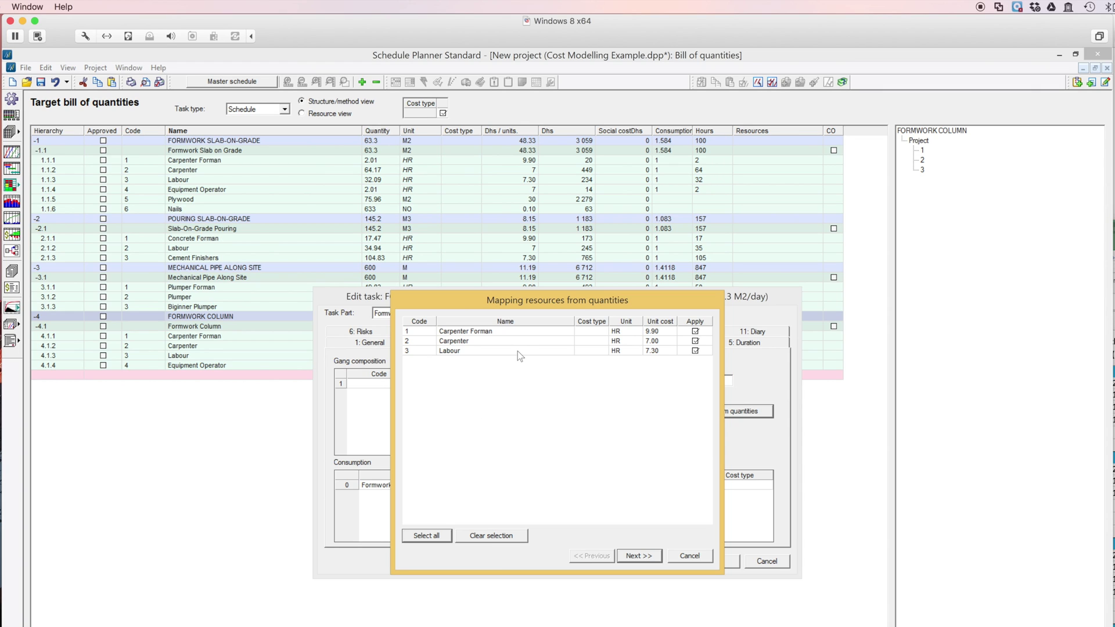
pyautogui.click(639, 556)
pyautogui.click(638, 556)
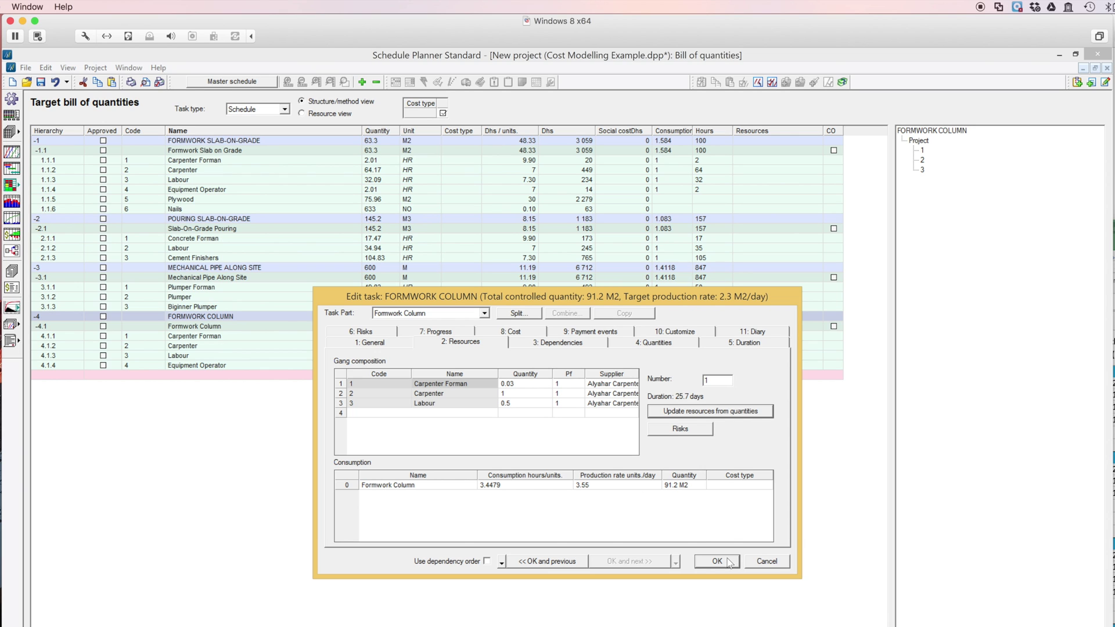
pyautogui.click(784, 564)
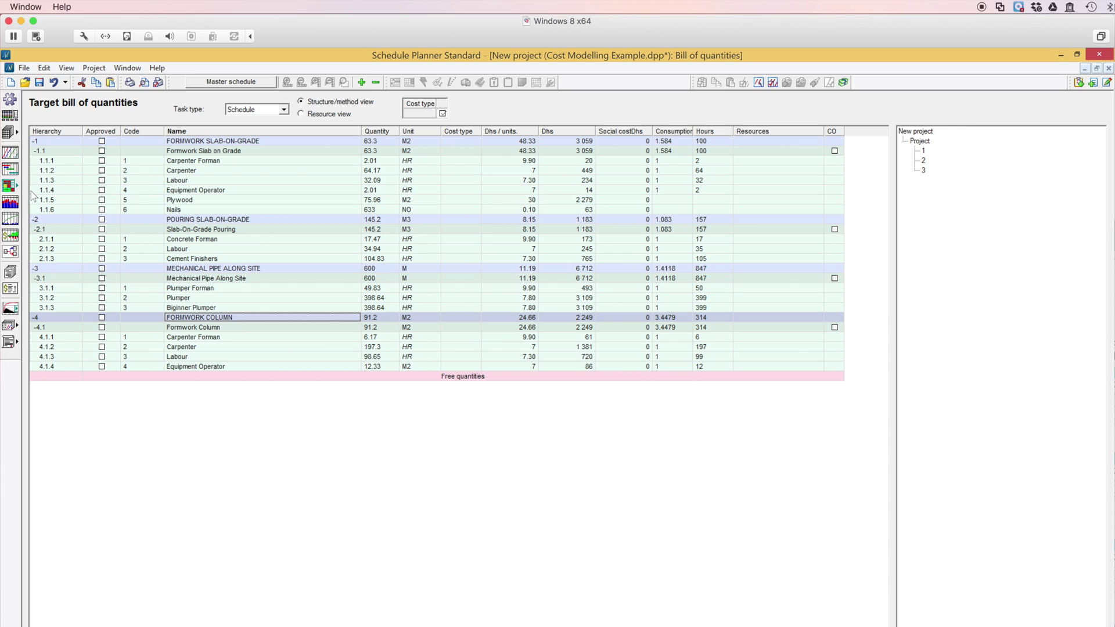
# Step: Open the resource registry and start updating its resources from quantities
pyautogui.click(18, 133)
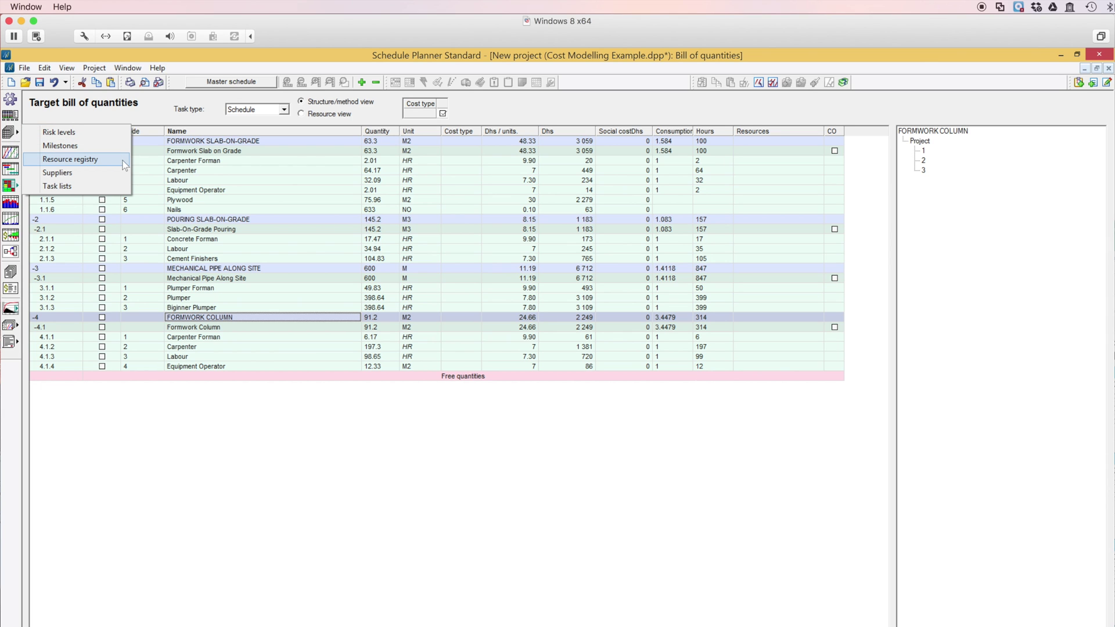
pyautogui.click(103, 162)
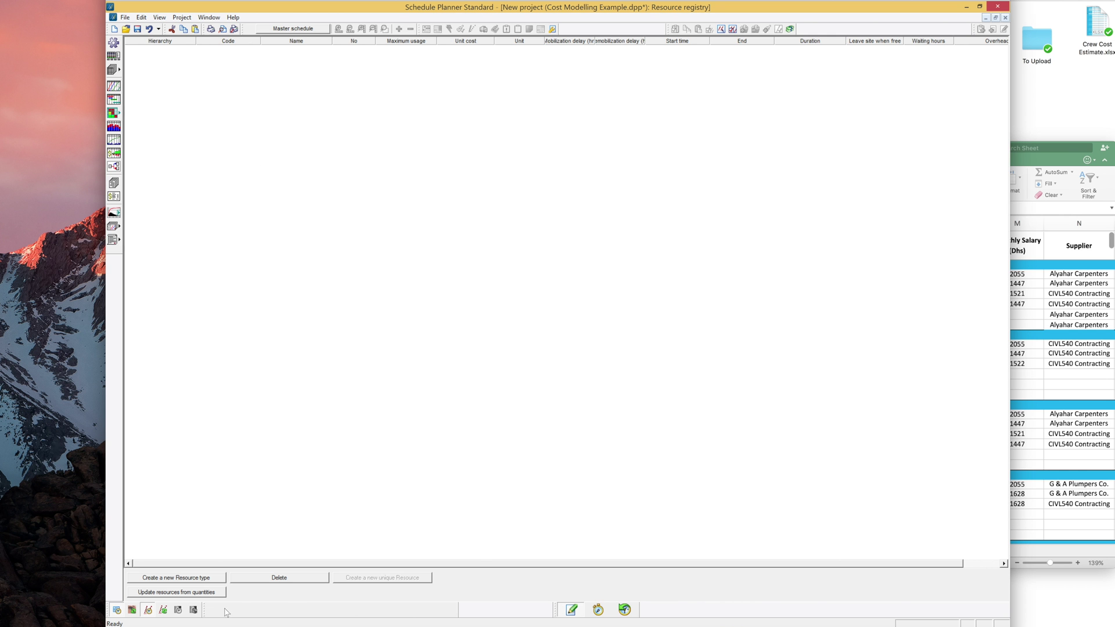
pyautogui.click(199, 593)
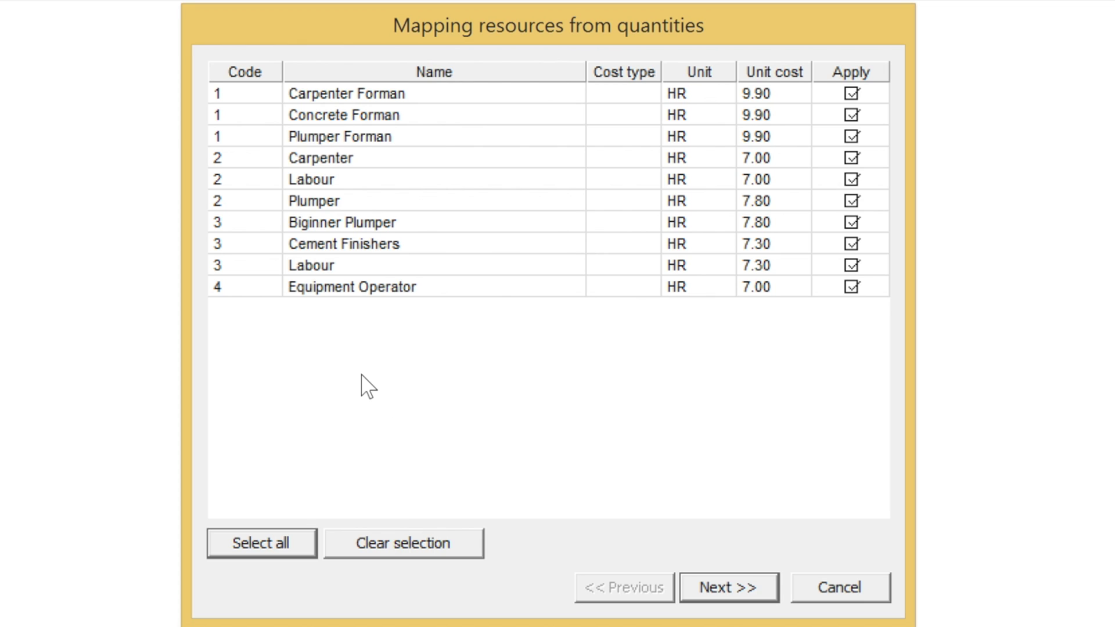
# Step: Compare the two Labour entries with codes 2 and 3 in the resource mapping list
pyautogui.click(332, 182)
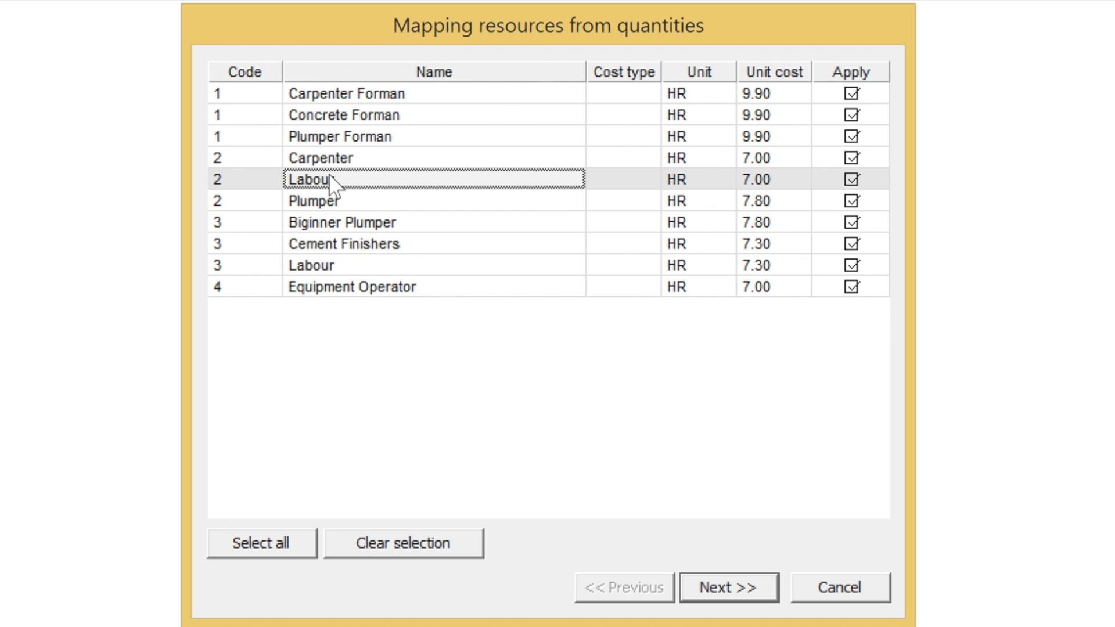
pyautogui.click(314, 268)
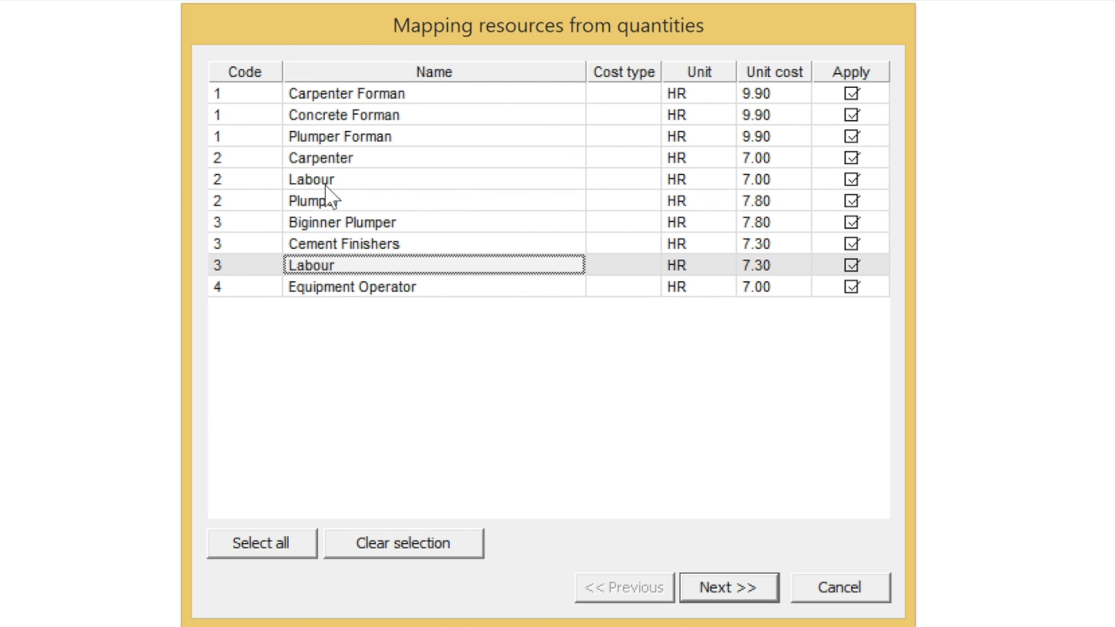
pyautogui.click(326, 183)
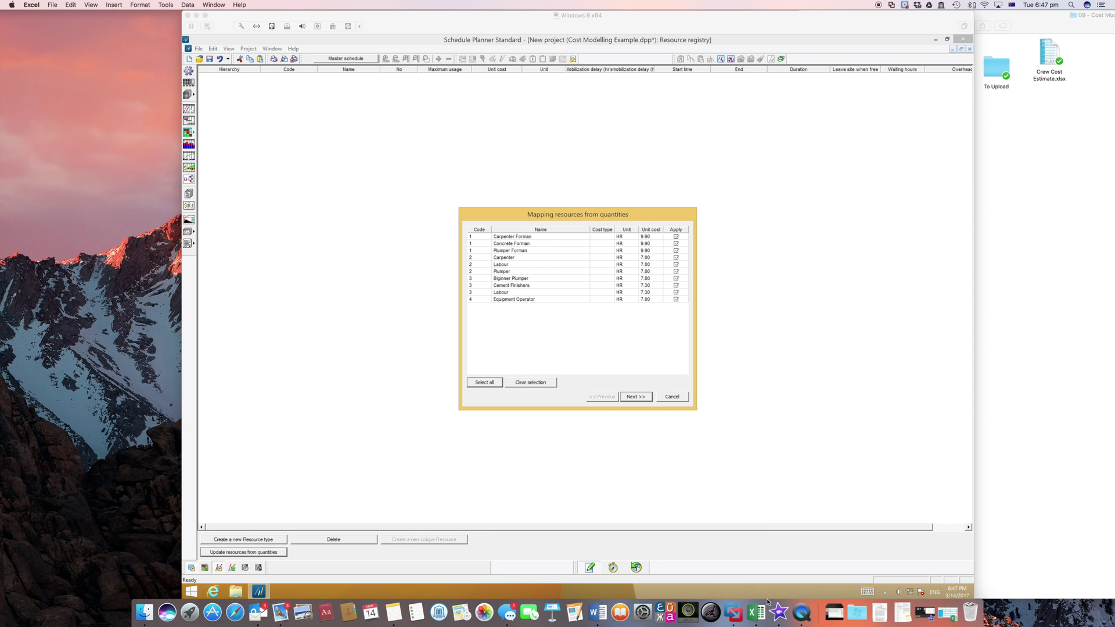
# Step: Switch to the Crew Cost Estimate workbook in Excel and compare the suppliers and Labour rows of the formwork and pouring crews
pyautogui.click(756, 611)
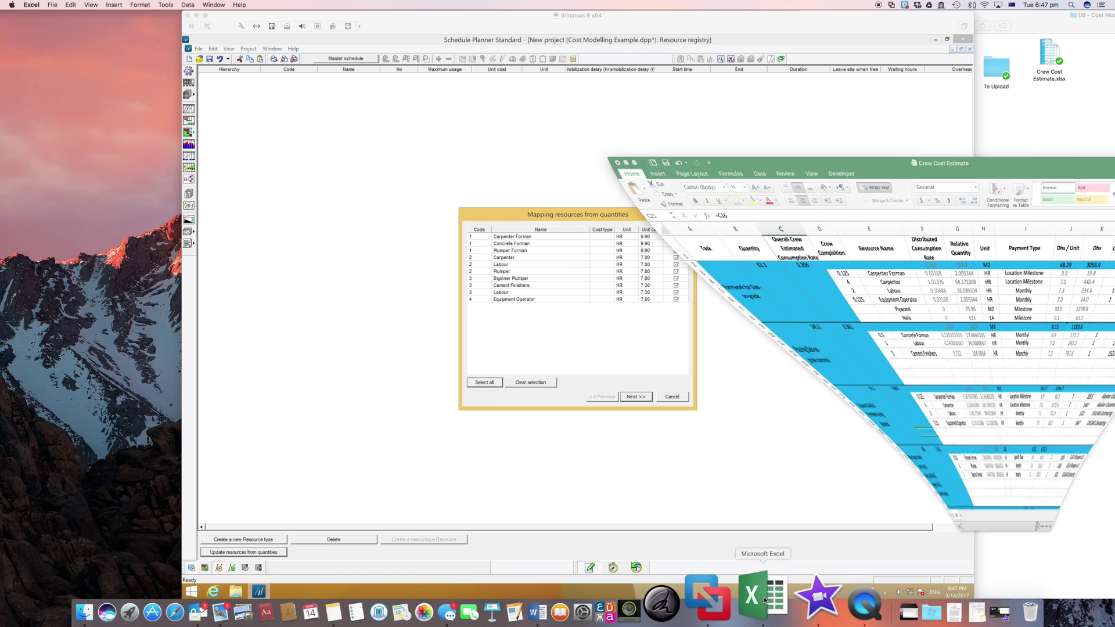
pyautogui.moveTo(916, 103); pyautogui.dragTo(717, 110)
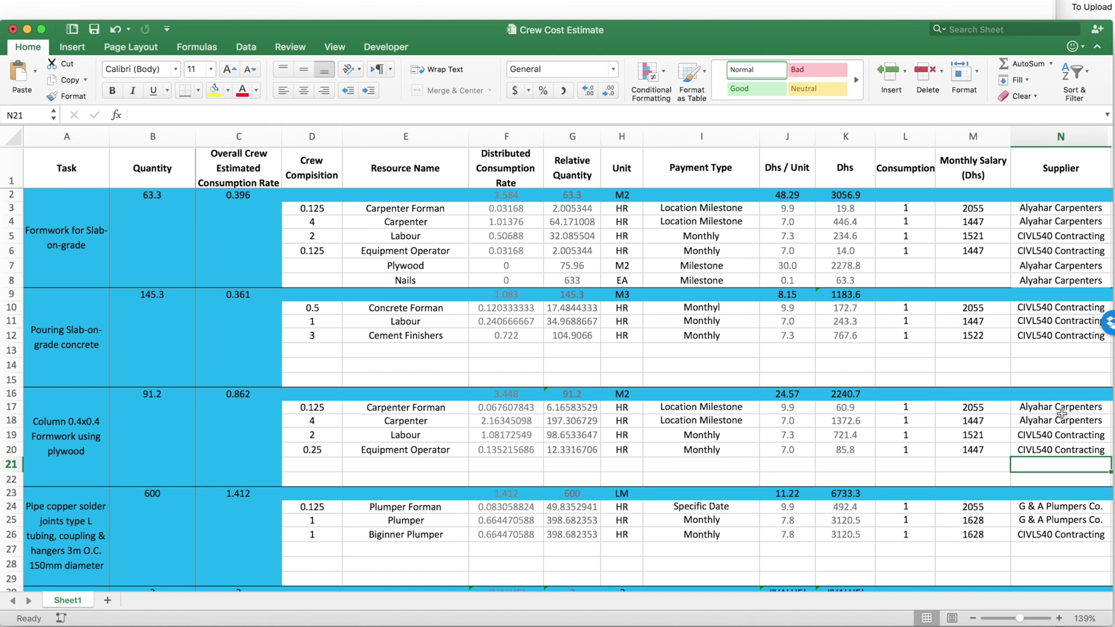
pyautogui.click(1061, 413)
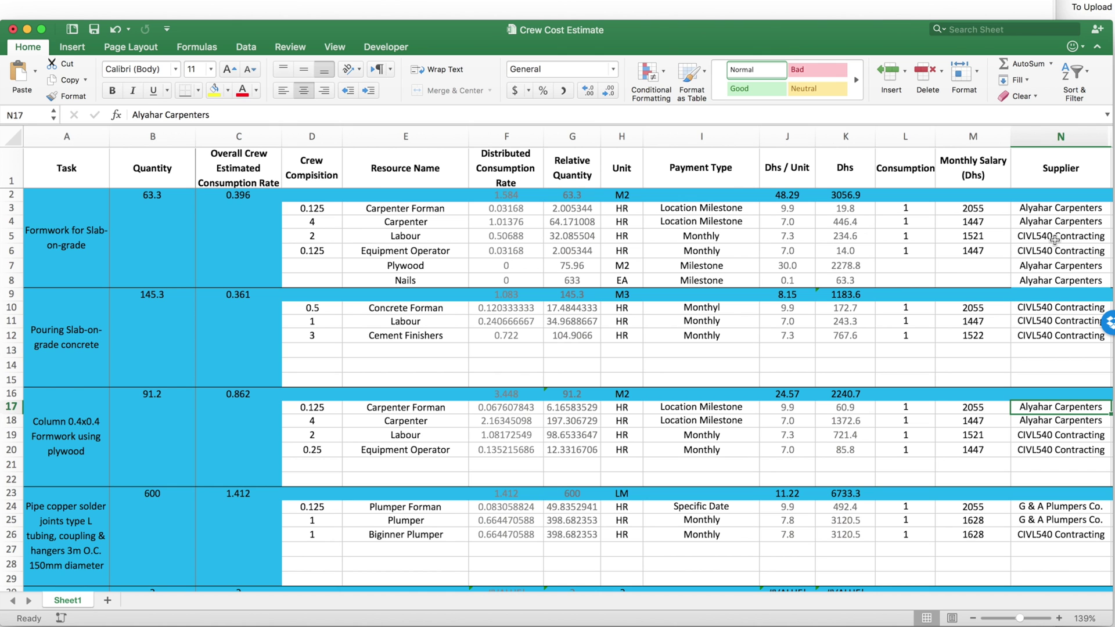
pyautogui.click(1058, 212)
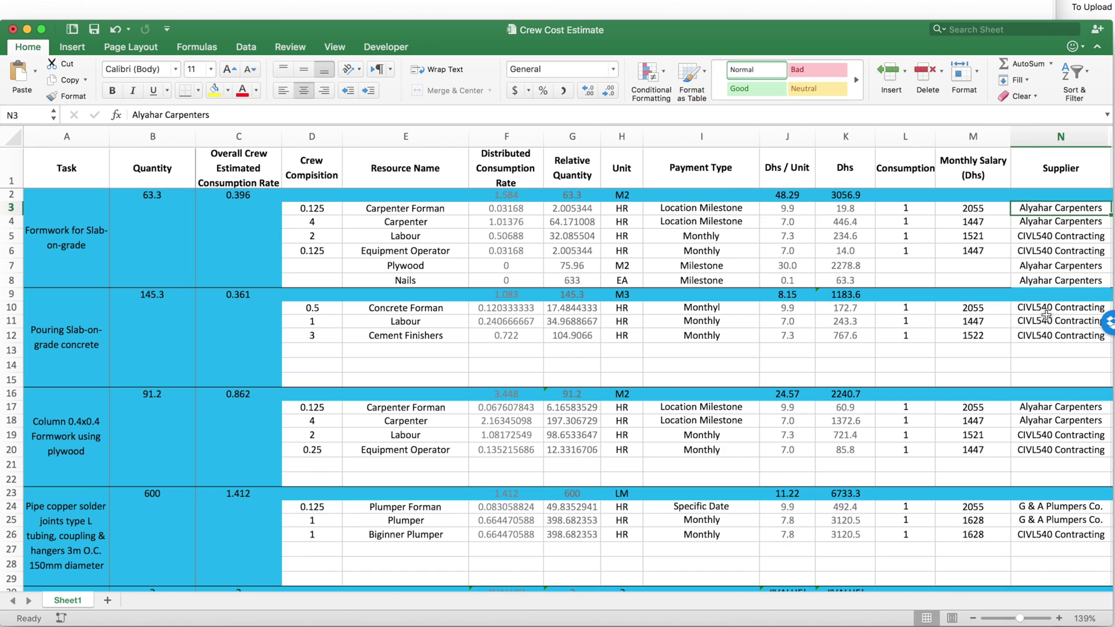
pyautogui.click(1049, 309)
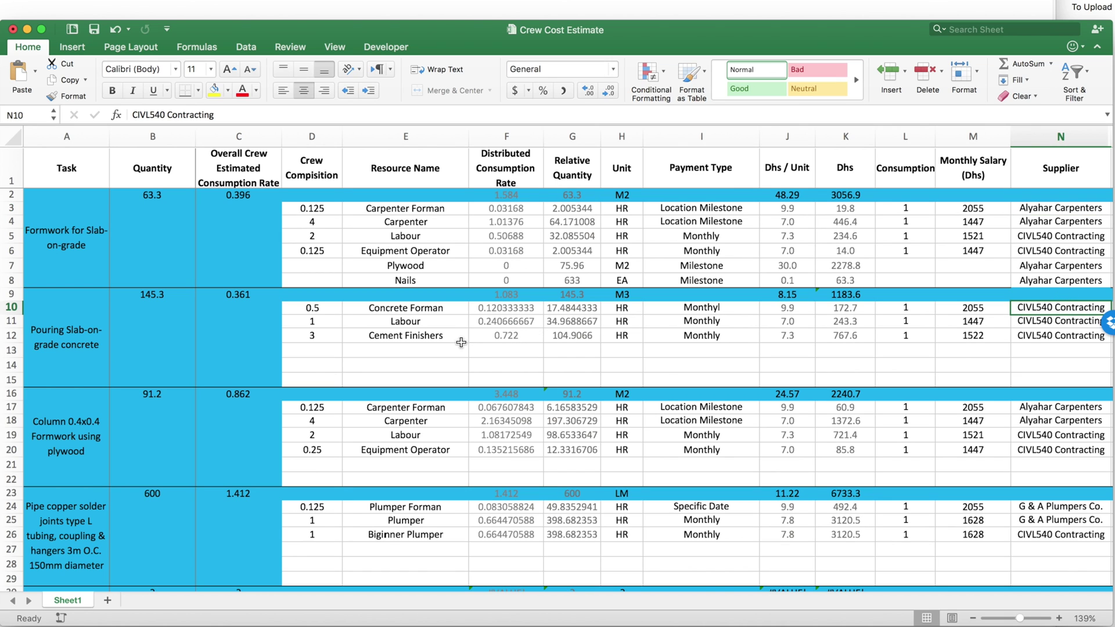
pyautogui.click(426, 321)
pyautogui.click(417, 434)
pyautogui.click(418, 322)
pyautogui.click(416, 237)
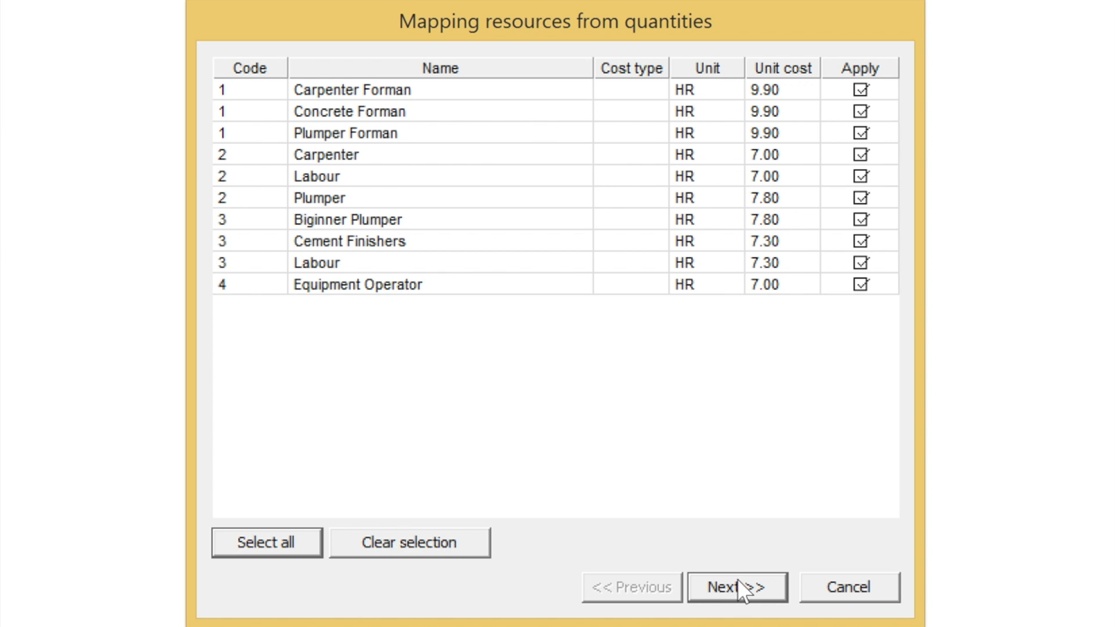
# Step: In Schedule Planner, map all listed resources to the column formwork, slab formwork, mechanical pipe and slab pouring tasks and finish the mapping
pyautogui.click(736, 586)
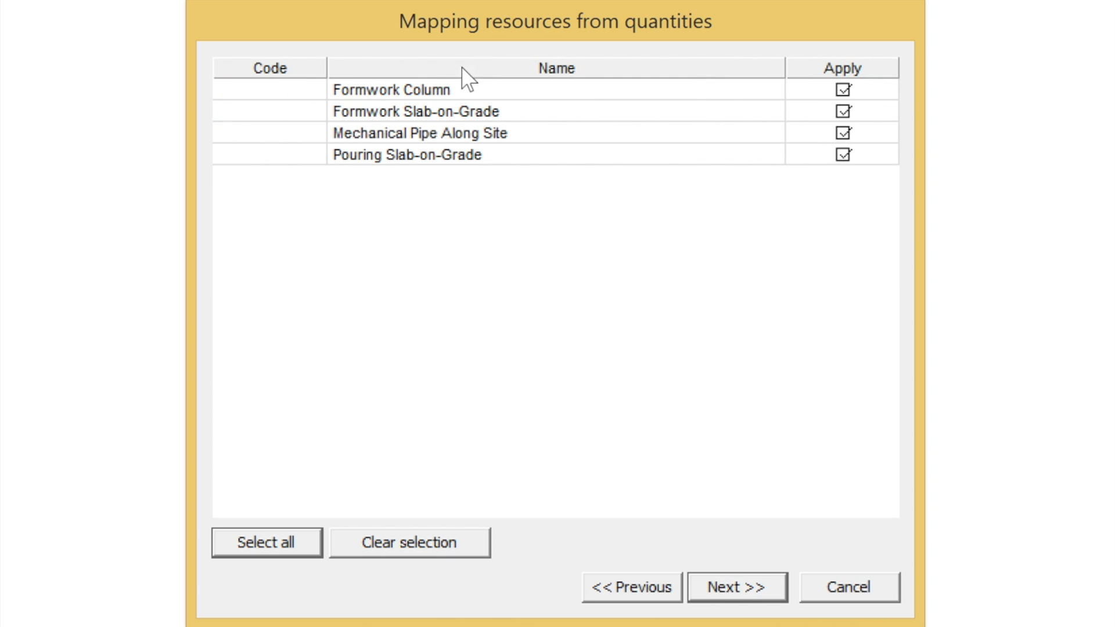
pyautogui.click(632, 592)
pyautogui.click(758, 594)
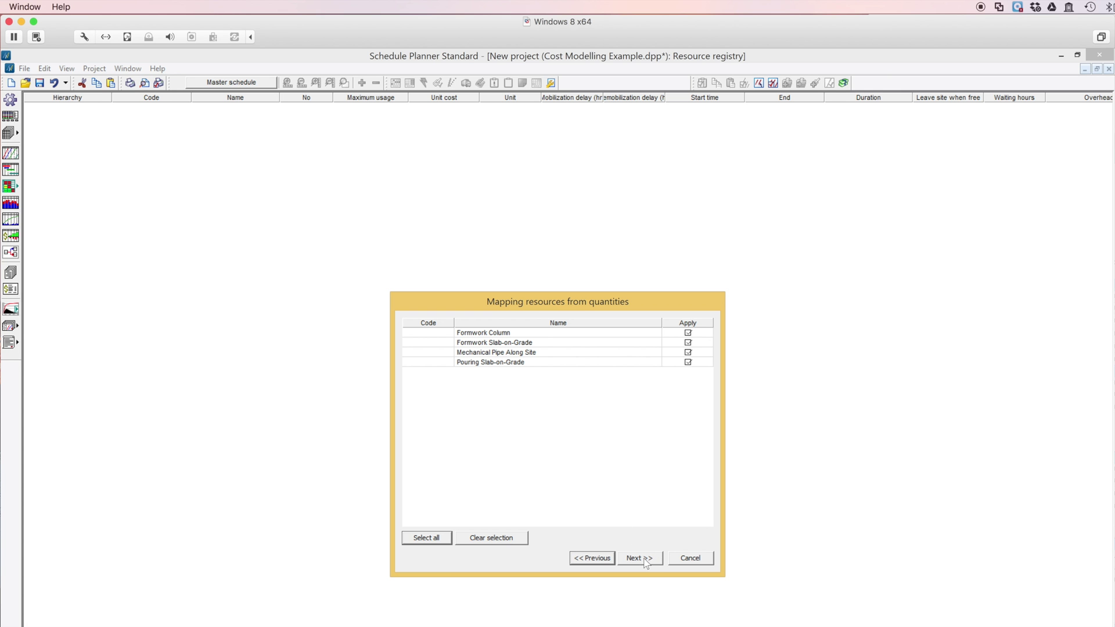
pyautogui.click(644, 561)
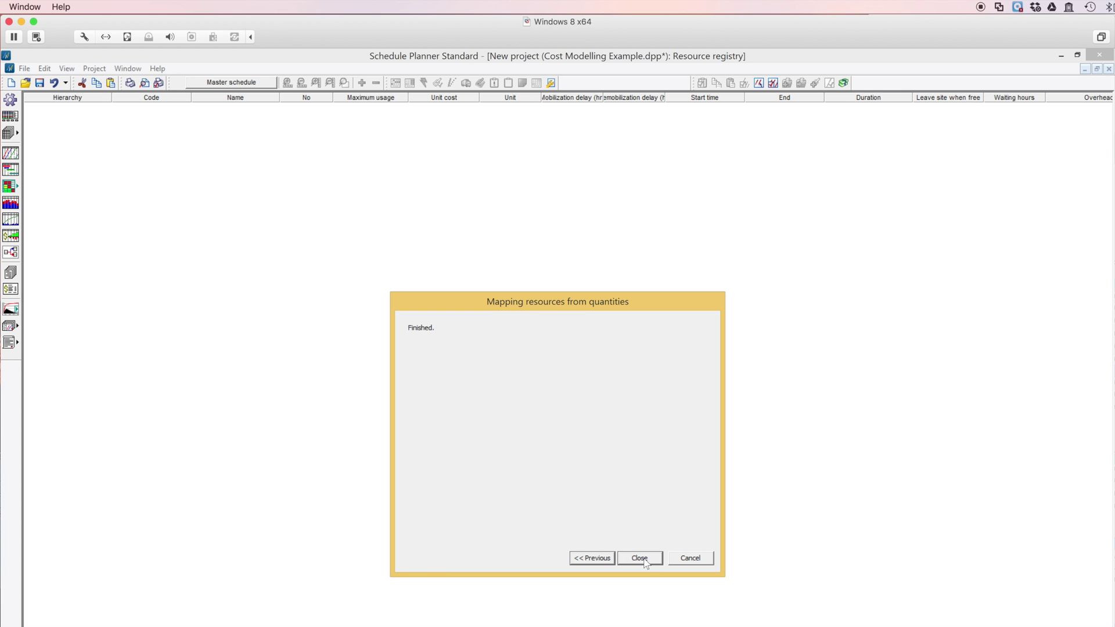
pyautogui.click(644, 561)
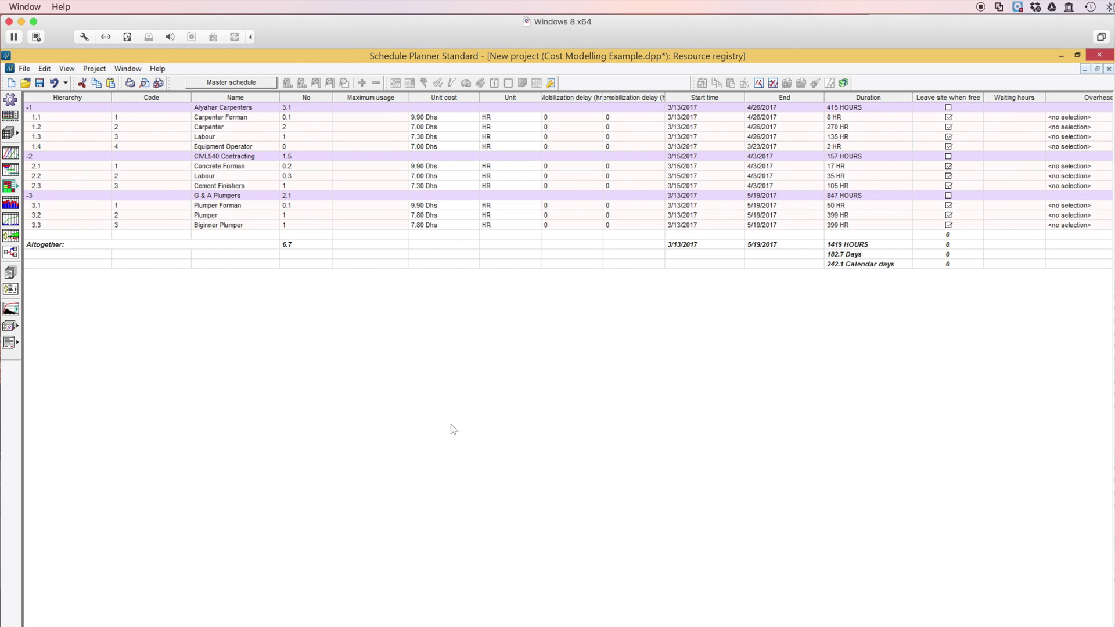
# Step: Examine the Labour entries under Alyahar Carpenters and CIVL540 Contracting in the resource registry, along with the overall totals row
pyautogui.click(226, 178)
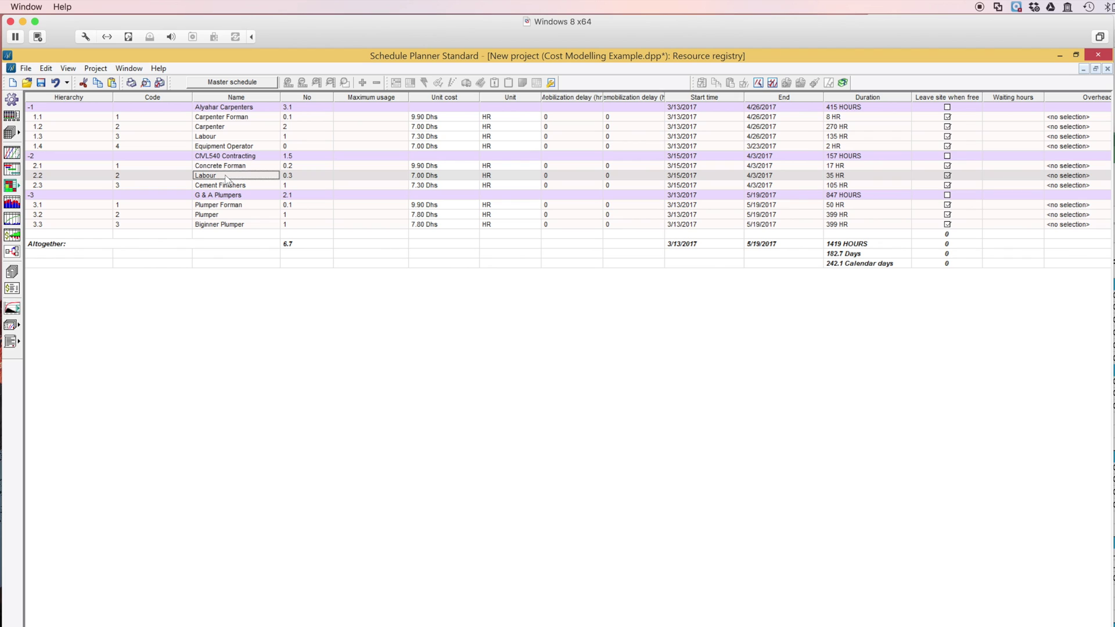
pyautogui.click(224, 137)
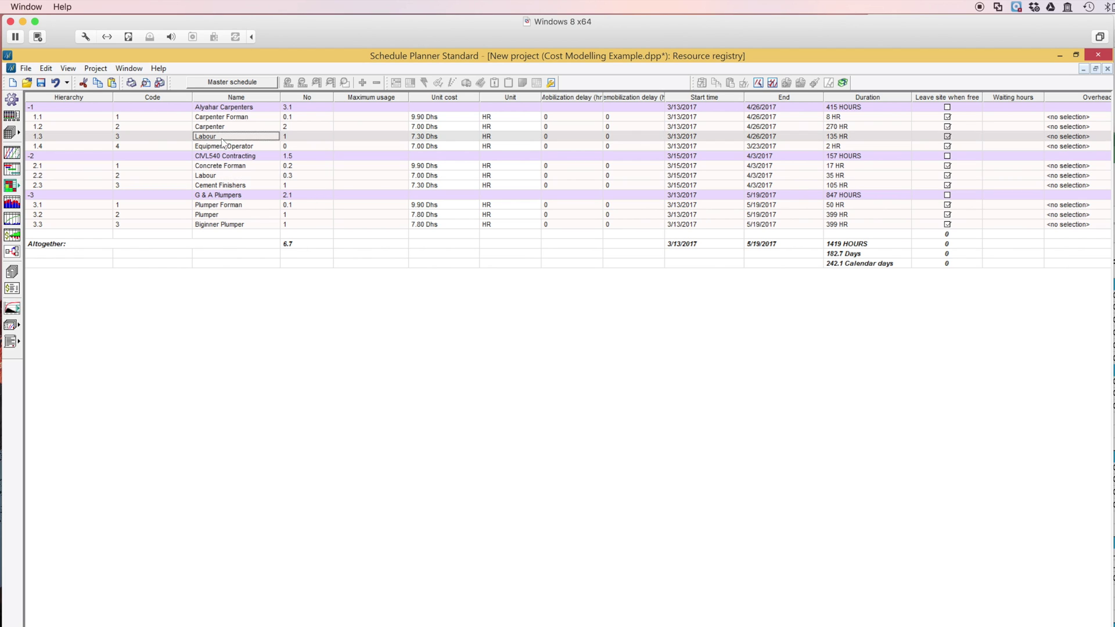
pyautogui.click(226, 177)
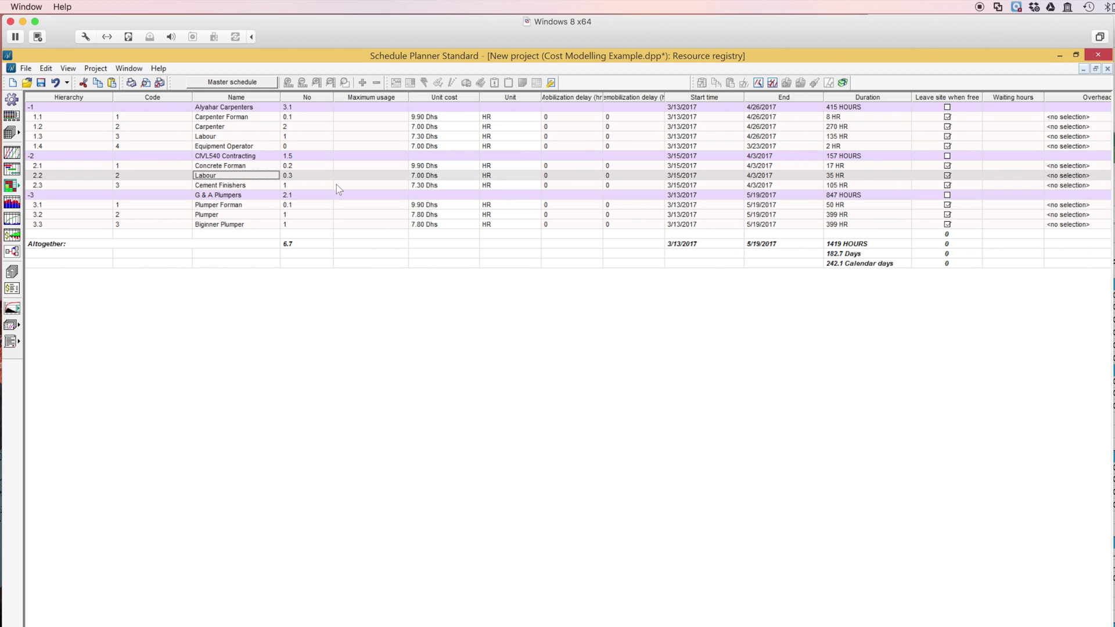
pyautogui.hotkey('ctrl', 'End')
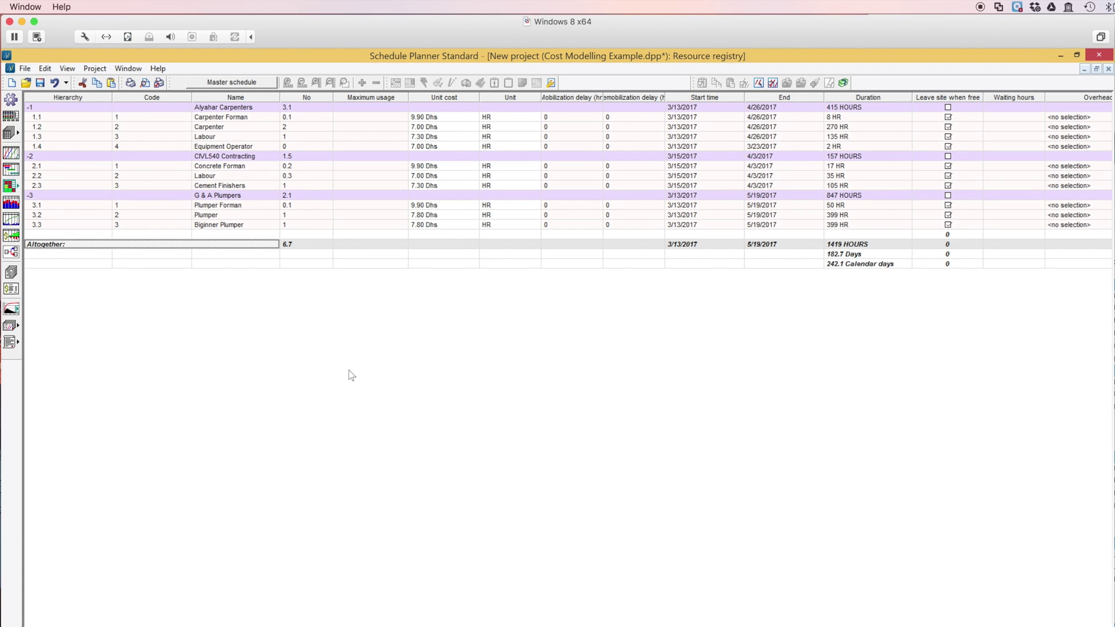
# Step: Return to the bill of quantities and open the FORMWORK SLAB-ON-GRADE task's resources at the gang composition suppliers
pyautogui.click(11, 116)
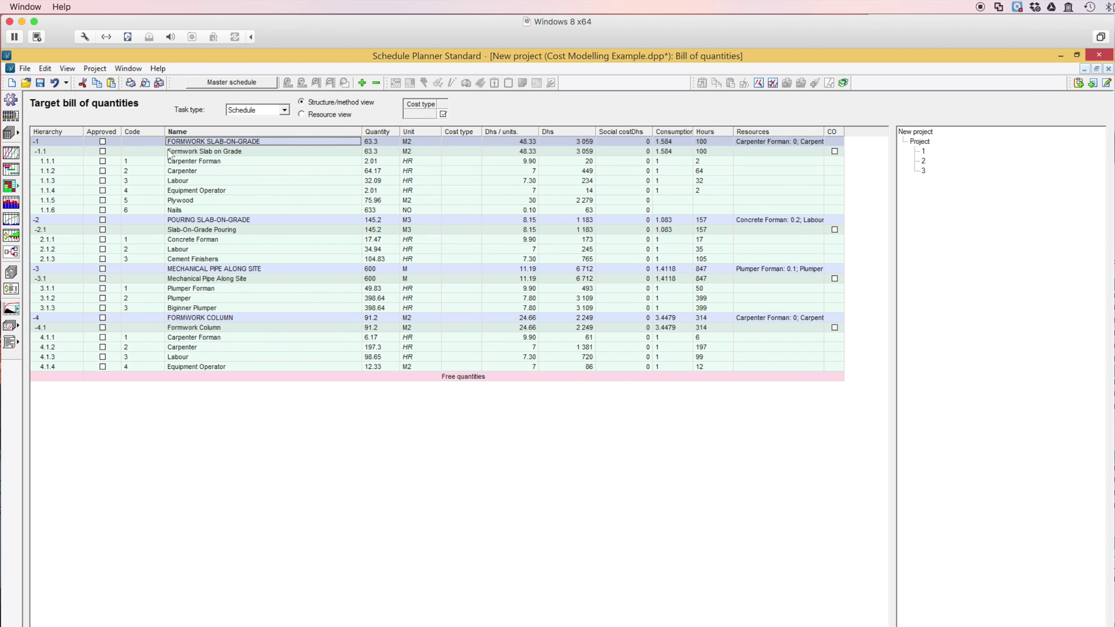
pyautogui.doubleClick(212, 142)
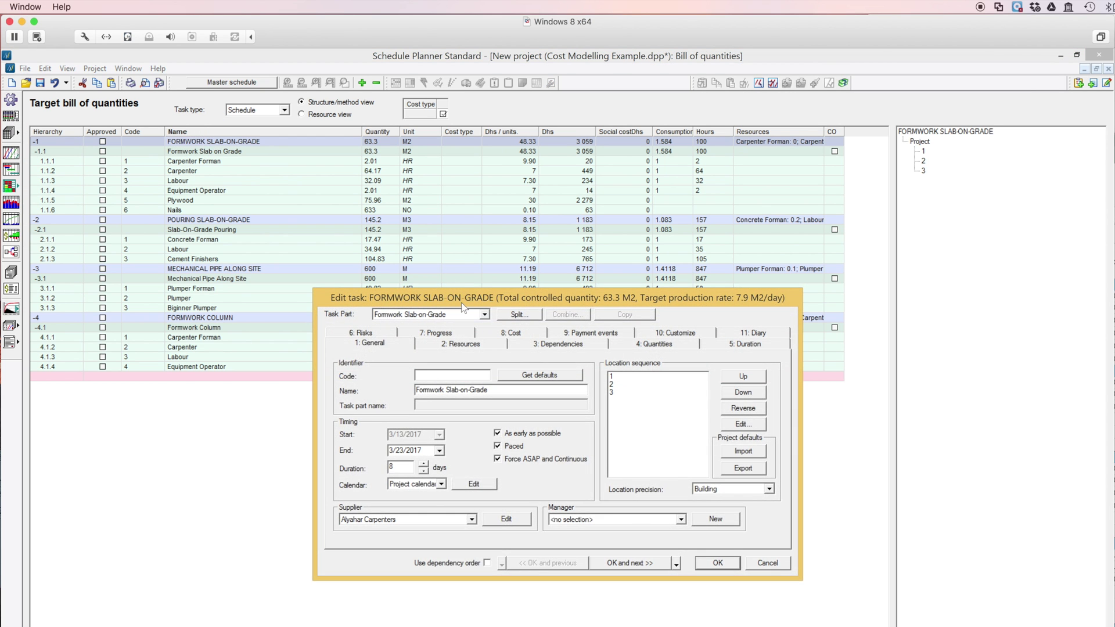
pyautogui.click(461, 346)
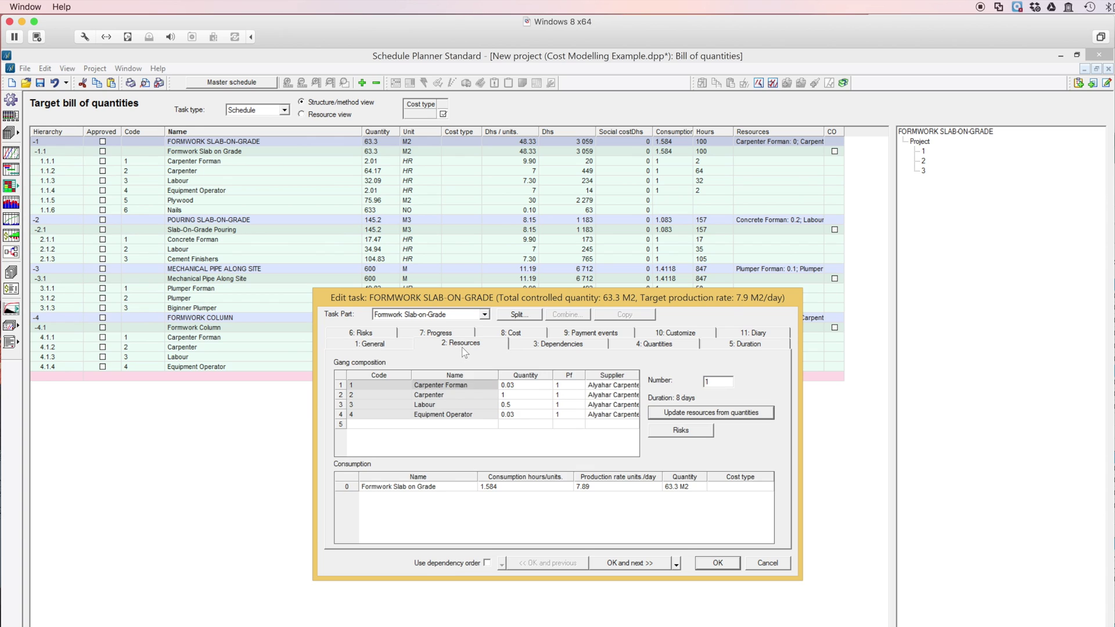
pyautogui.click(634, 386)
pyautogui.click(615, 403)
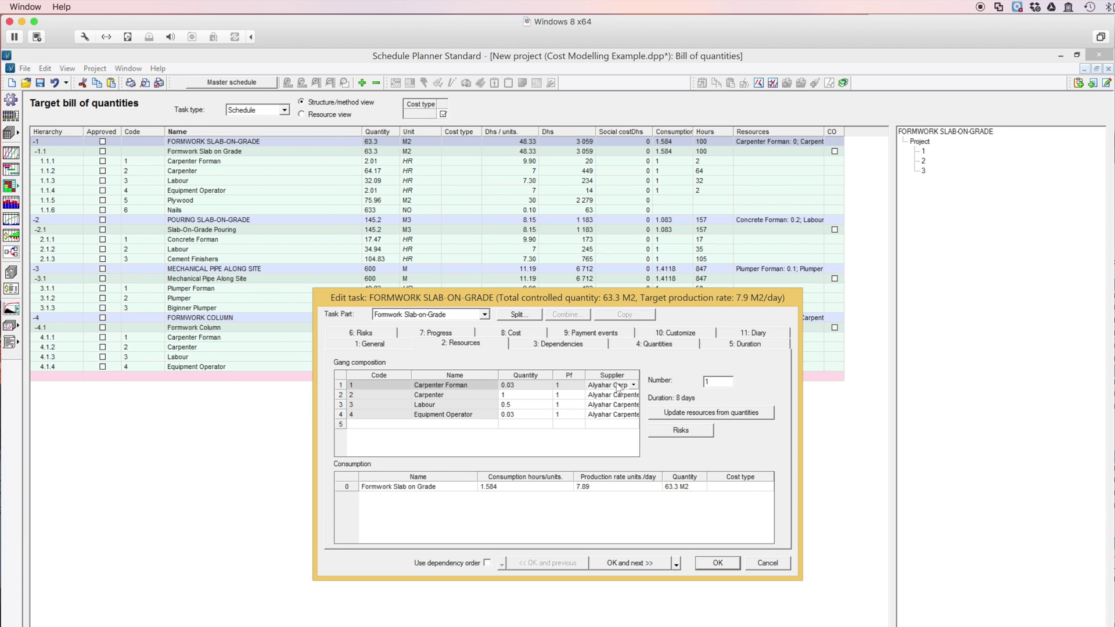
# Step: Check the slab-on-grade formwork crew's payment types and the Labour and Equipment Operator suppliers in the Crew Cost Estimate workbook in Excel
pyautogui.press('super+Tab')
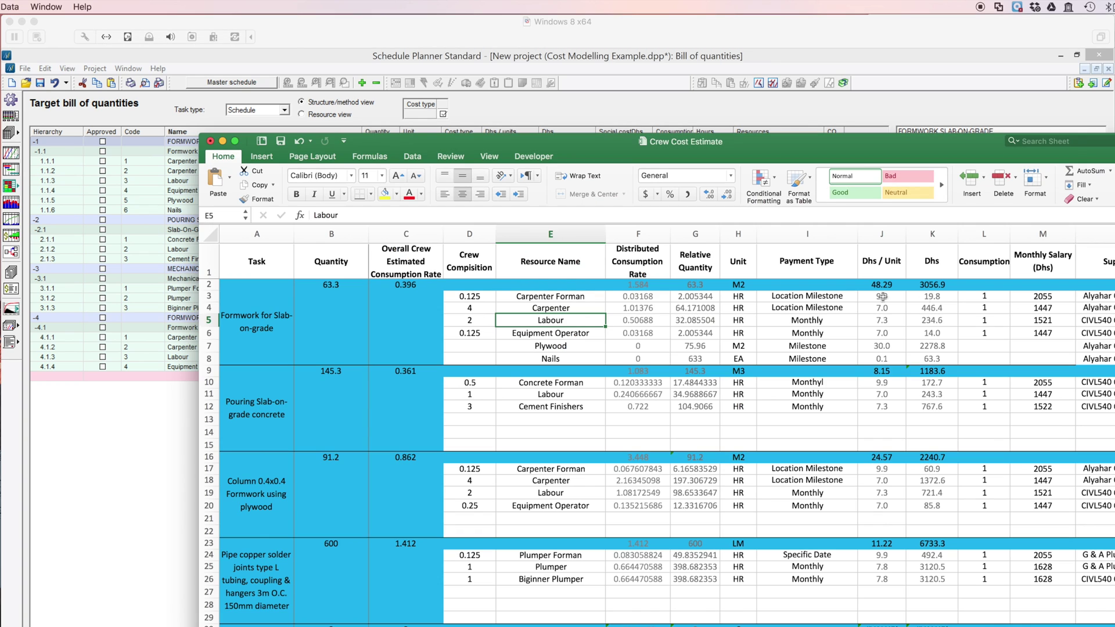
pyautogui.click(784, 298)
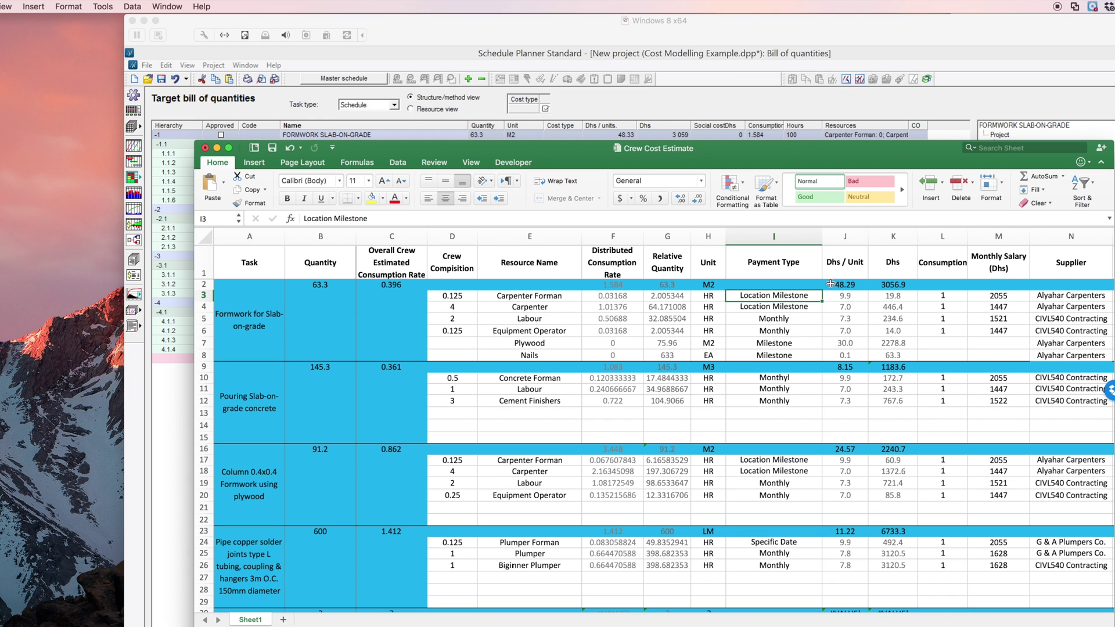
pyautogui.press('super+Tab')
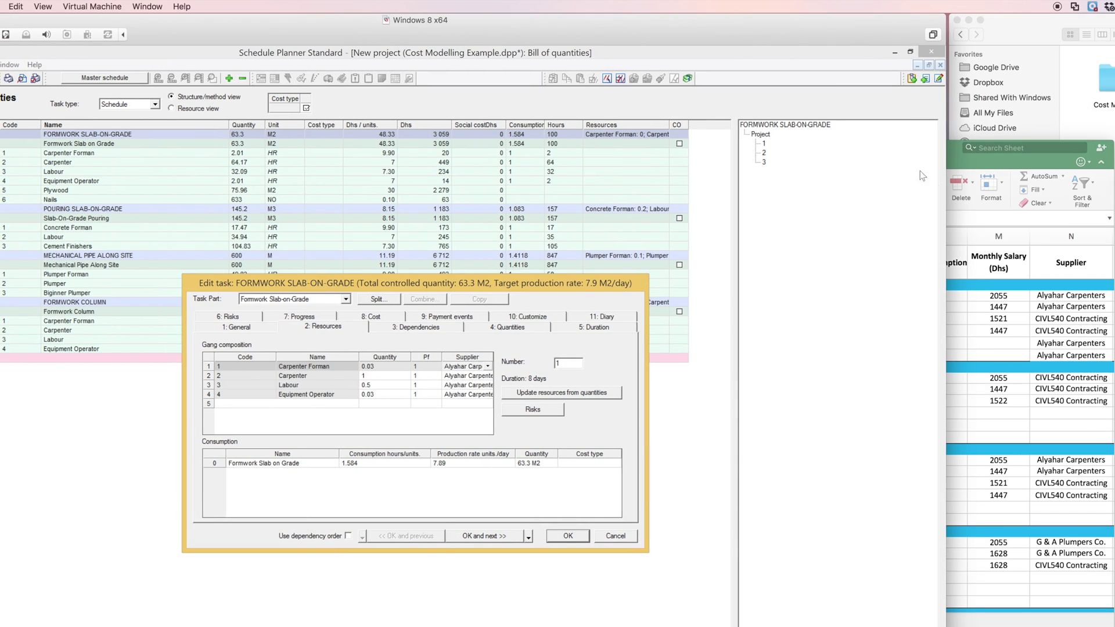
pyautogui.press('super+Tab')
pyautogui.moveTo(560, 321); pyautogui.dragTo(1059, 335)
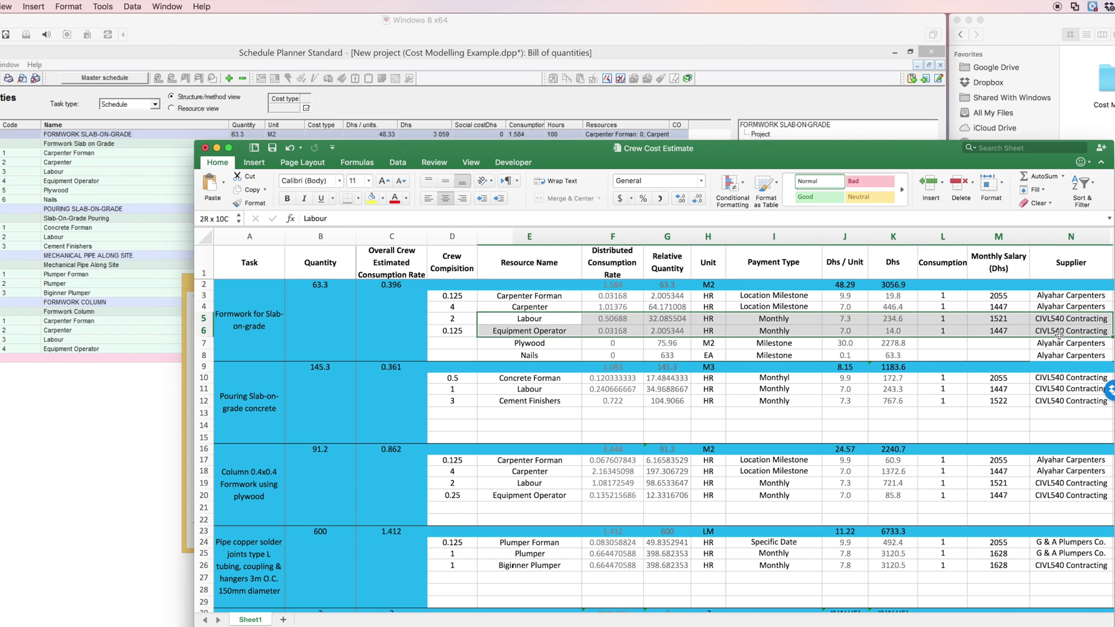
# Step: In Schedule Planner, set the supplier of Labour and Equipment Operator to CIVL540 Contracting for the FORMWORK SLAB-ON-GRADE task and accept the changes
pyautogui.moveTo(707, 41); pyautogui.dragTo(822, 41)
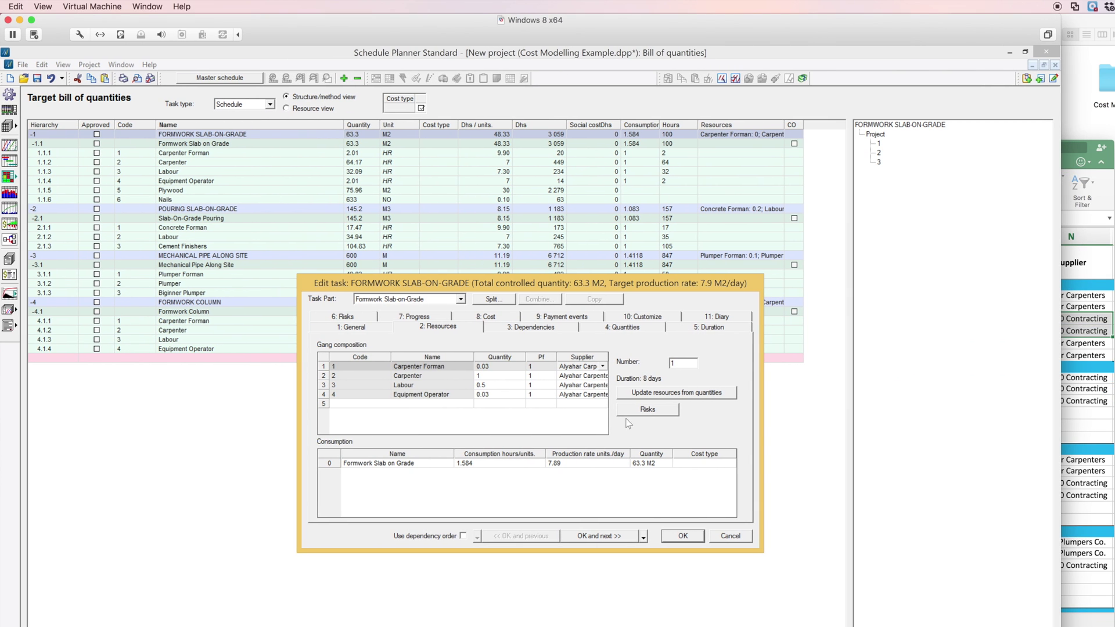
pyautogui.click(596, 376)
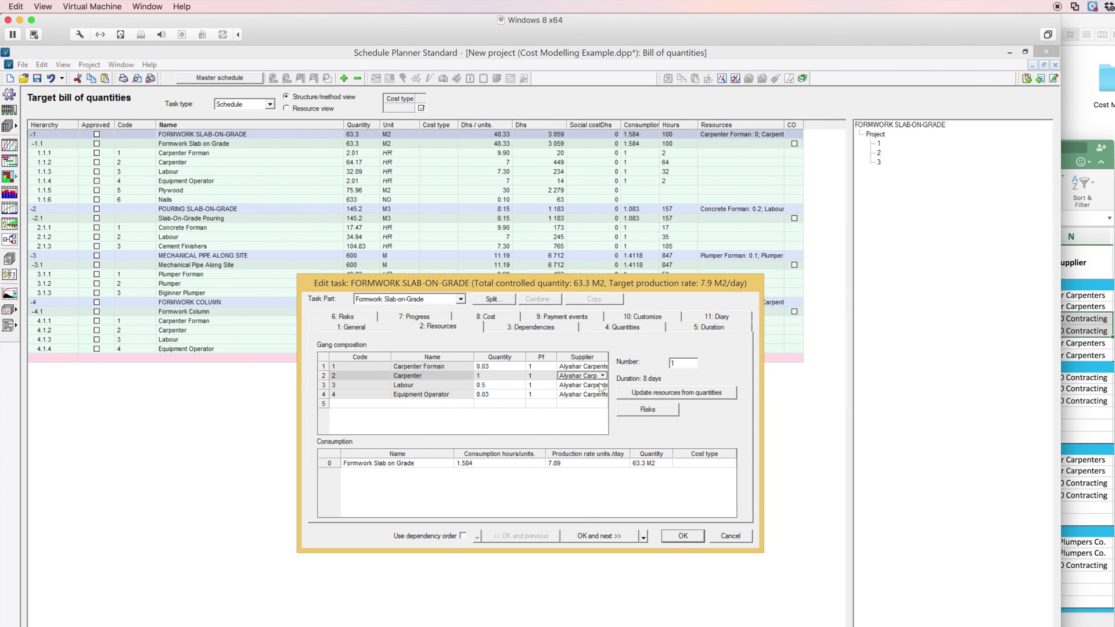
pyautogui.click(601, 388)
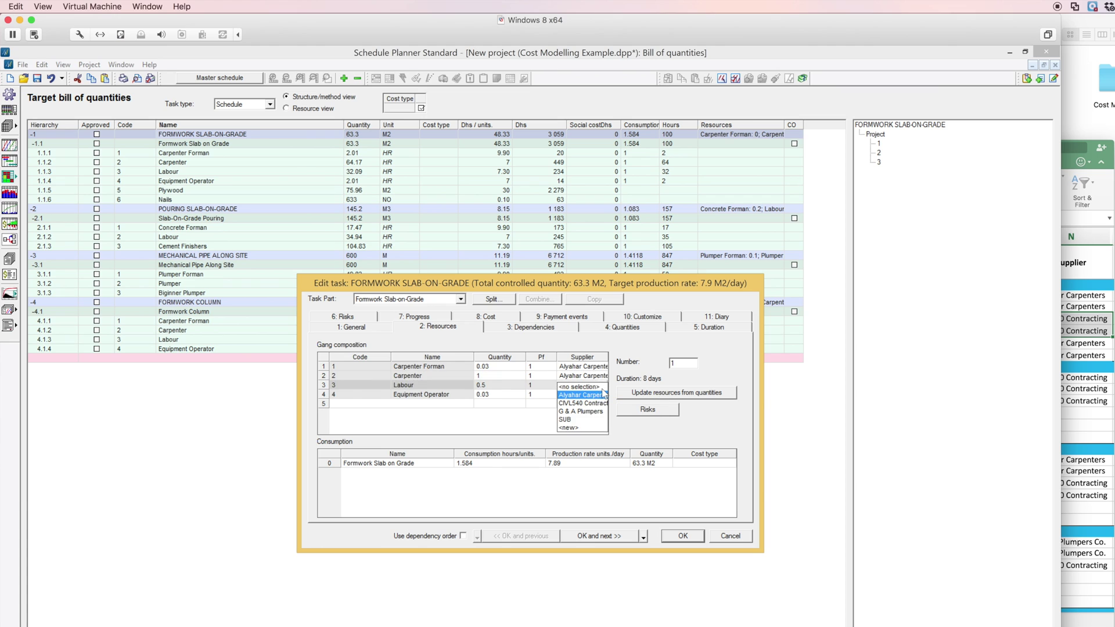
pyautogui.click(587, 402)
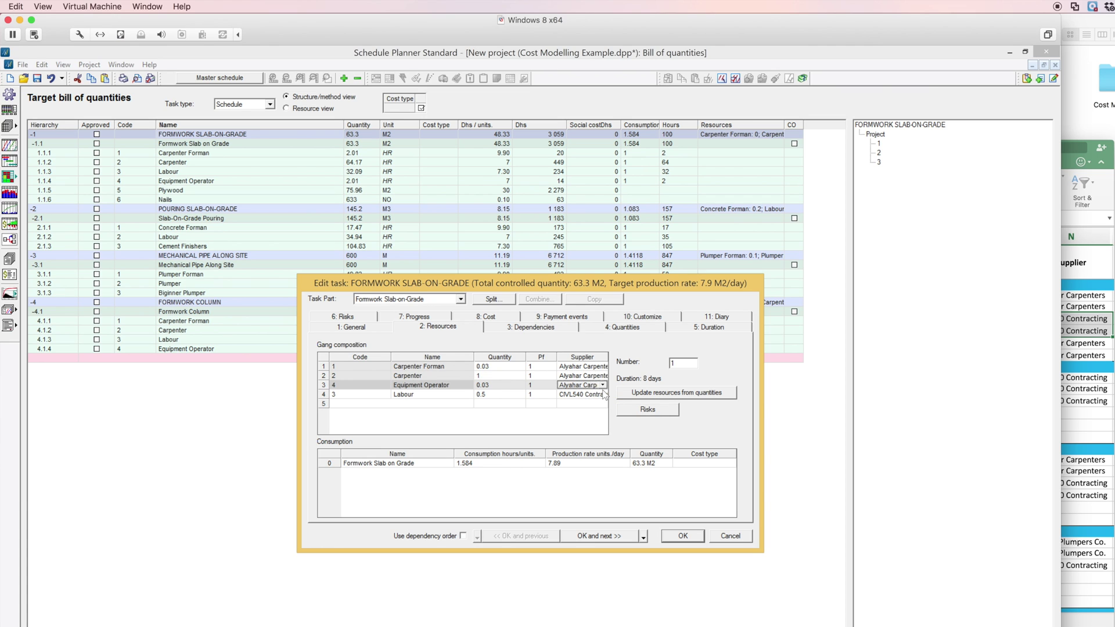
pyautogui.click(603, 386)
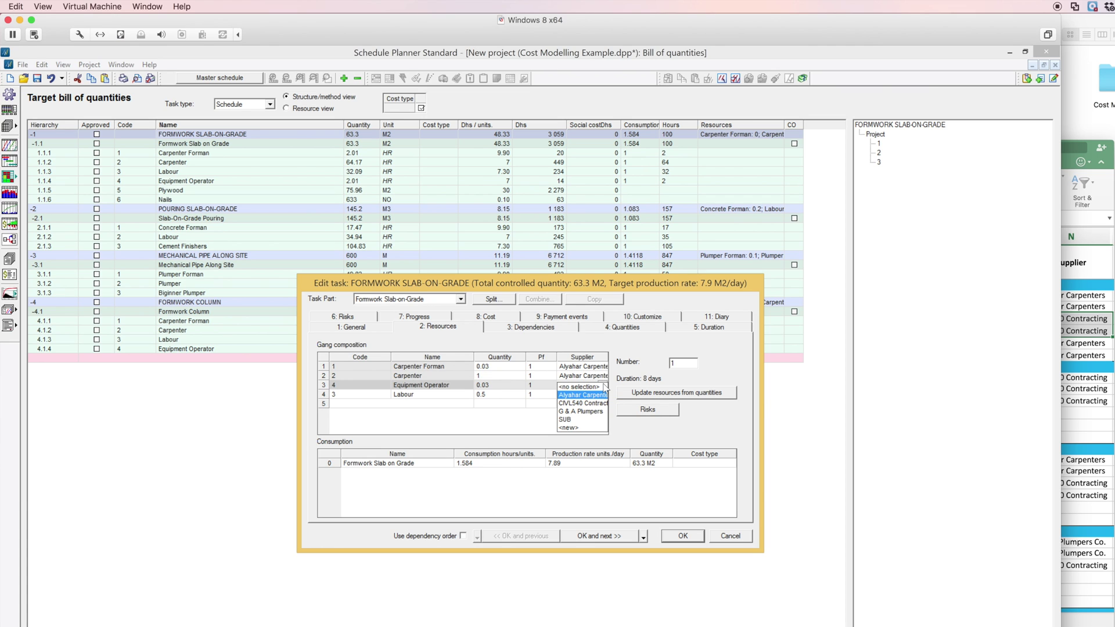
pyautogui.click(584, 406)
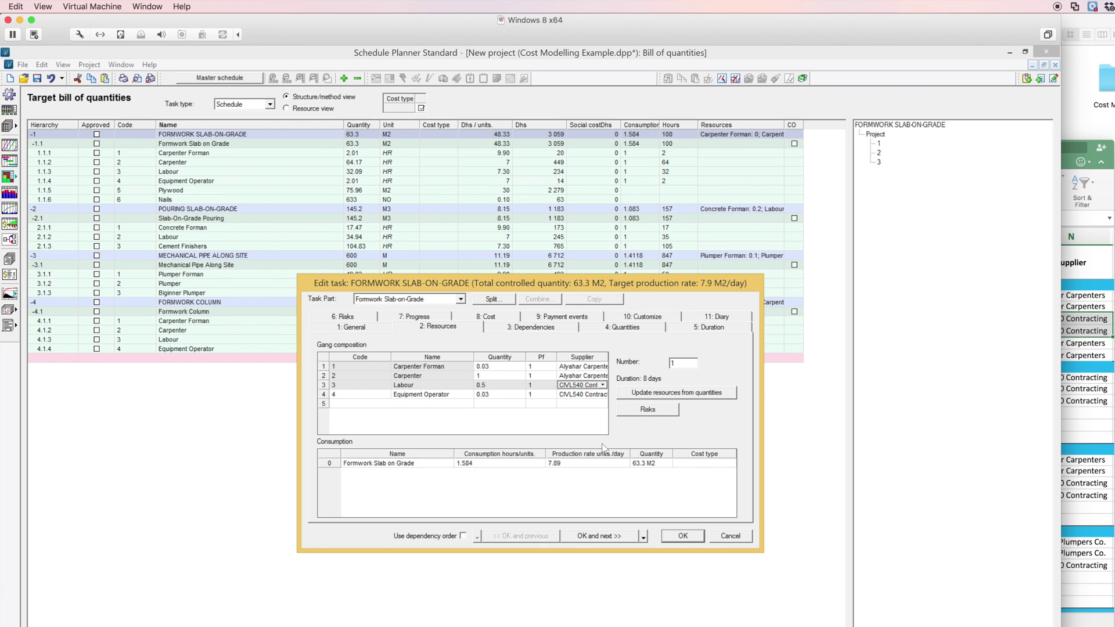
pyautogui.click(678, 536)
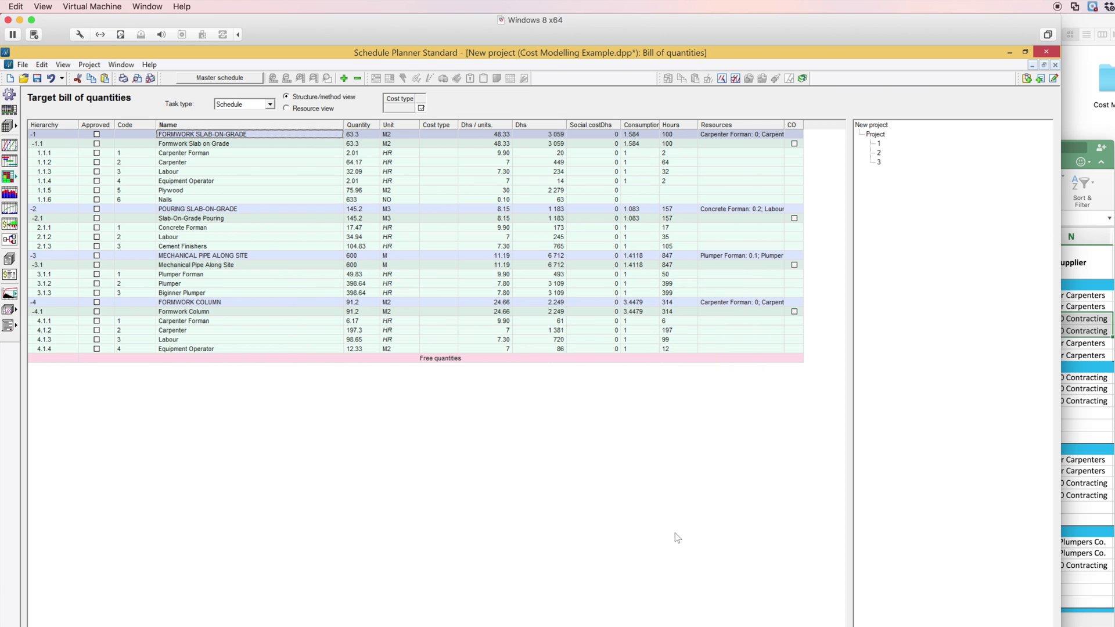
# Step: Check the POURING SLAB-ON-GRADE task's resource suppliers against the Crew Cost Estimate workbook in Excel and close the task
pyautogui.doubleClick(243, 210)
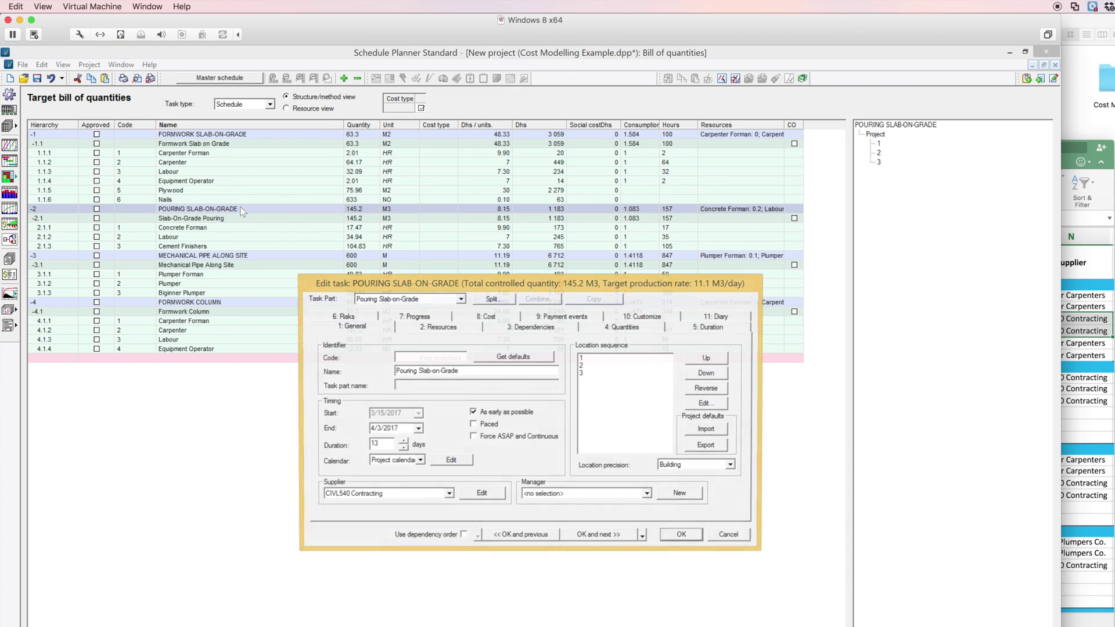
pyautogui.click(464, 330)
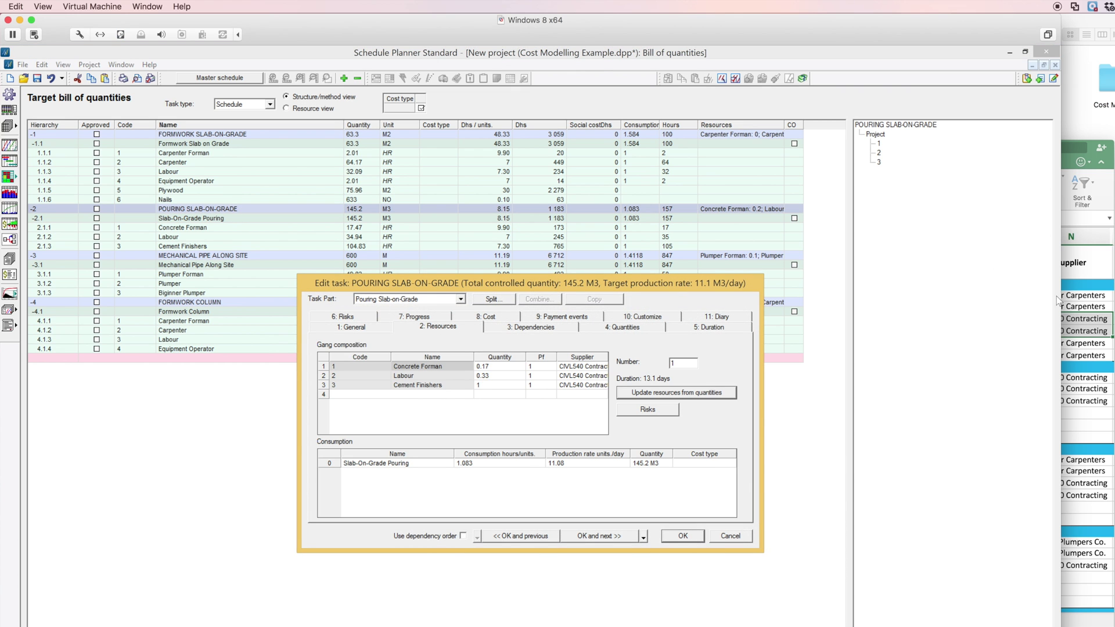
pyautogui.click(1075, 309)
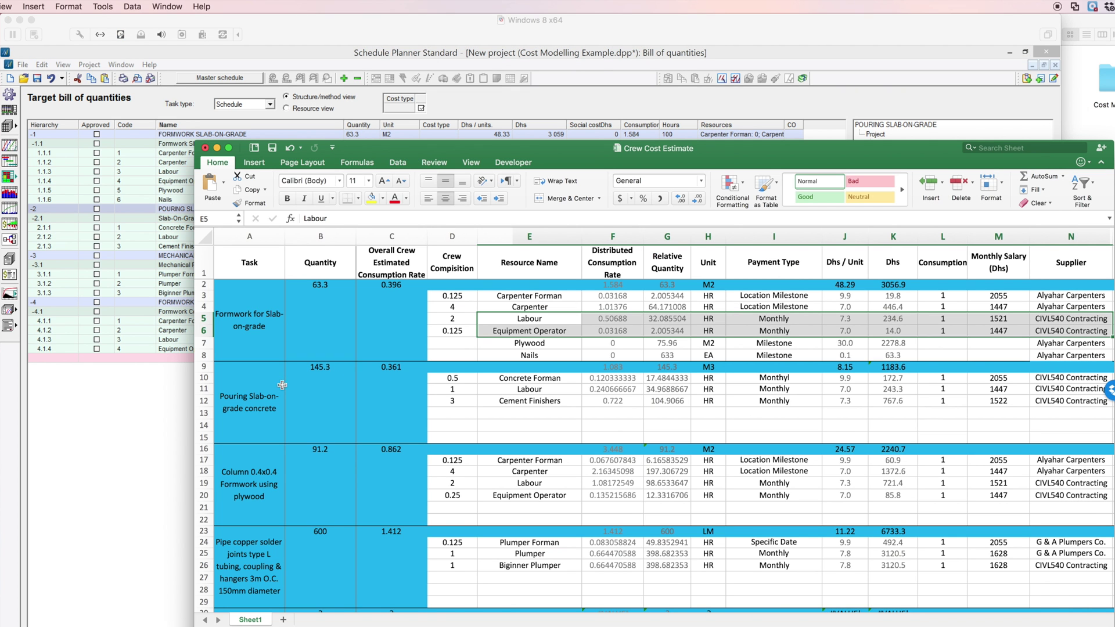
pyautogui.click(167, 452)
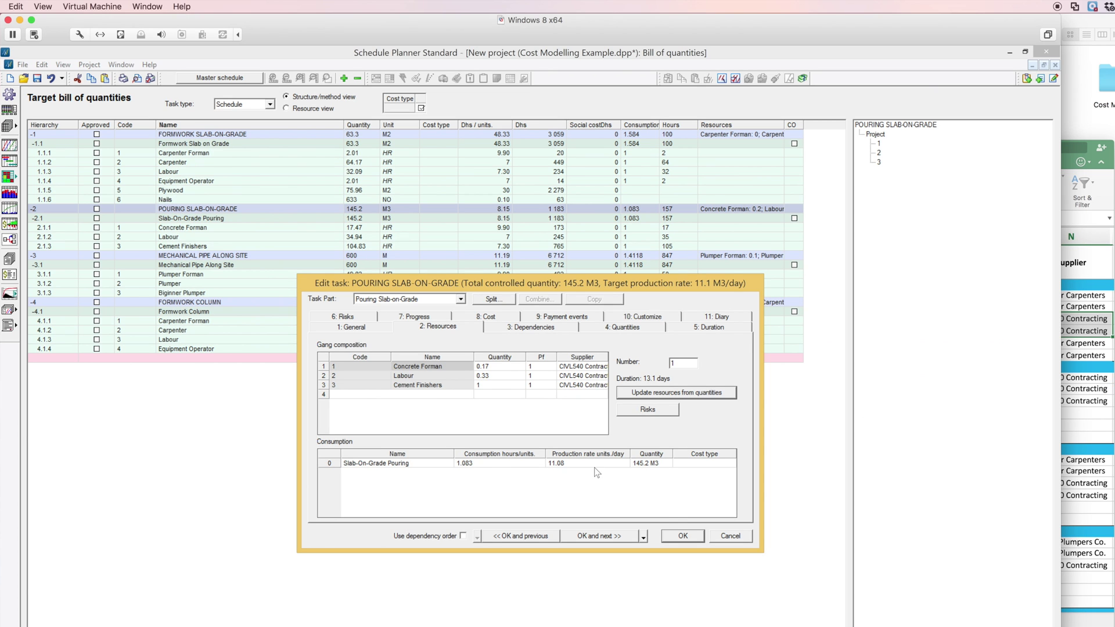
pyautogui.click(683, 535)
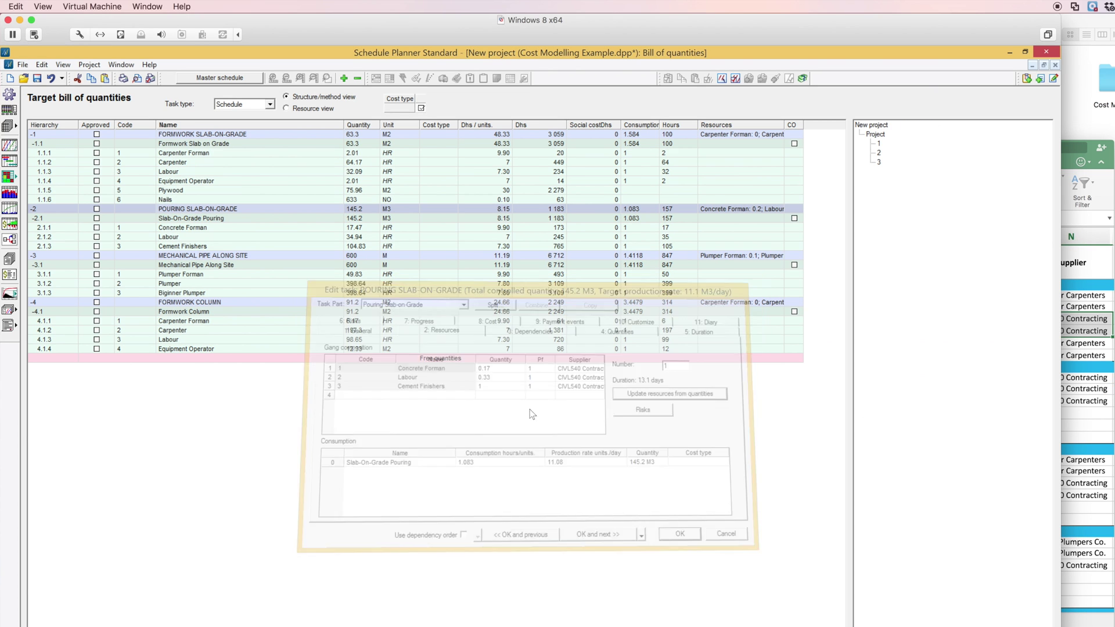
# Step: Open the MECHANICAL PIPE ALONG SITE task's resources and compare their suppliers with the pipe crew in Excel, highlighting the Biginner Plumper row
pyautogui.doubleClick(233, 256)
pyautogui.click(439, 327)
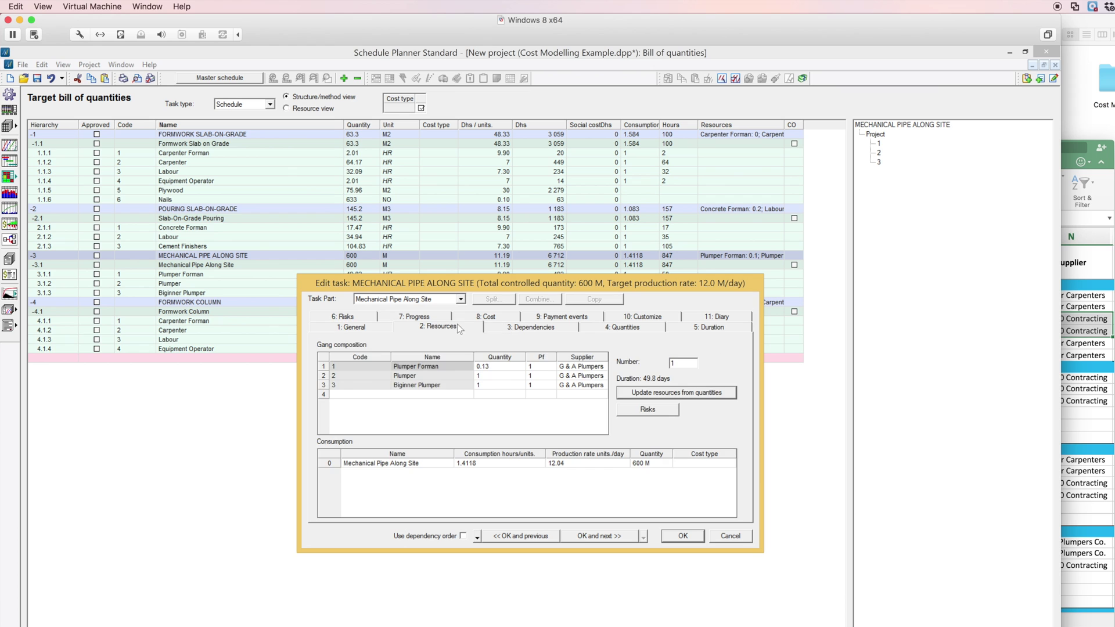
pyautogui.click(1096, 402)
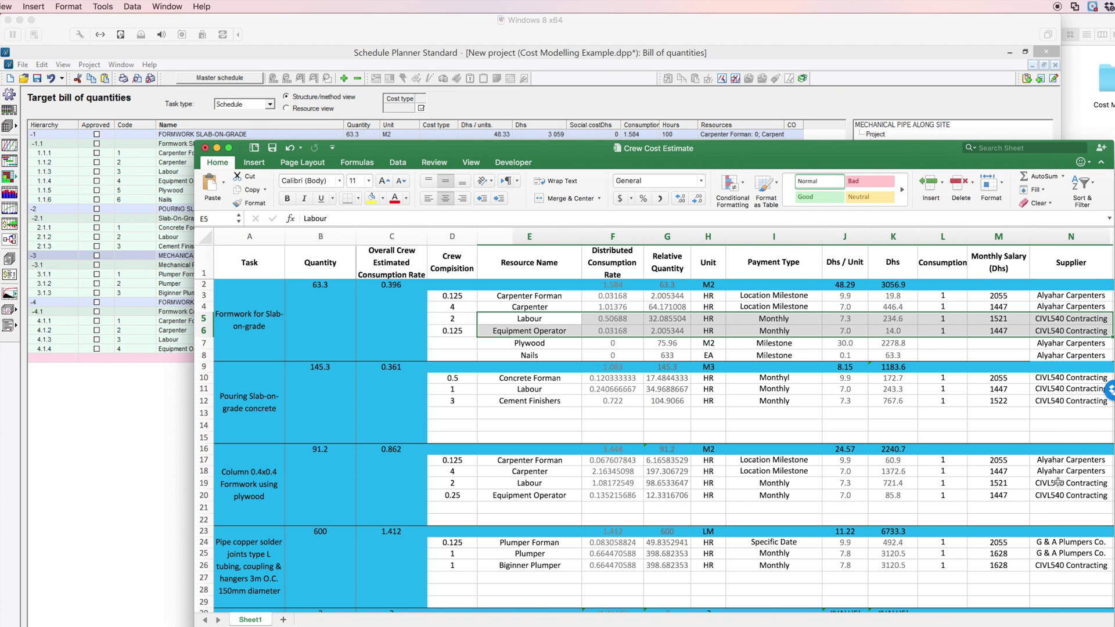
pyautogui.click(1063, 566)
pyautogui.moveTo(1063, 567); pyautogui.dragTo(482, 565)
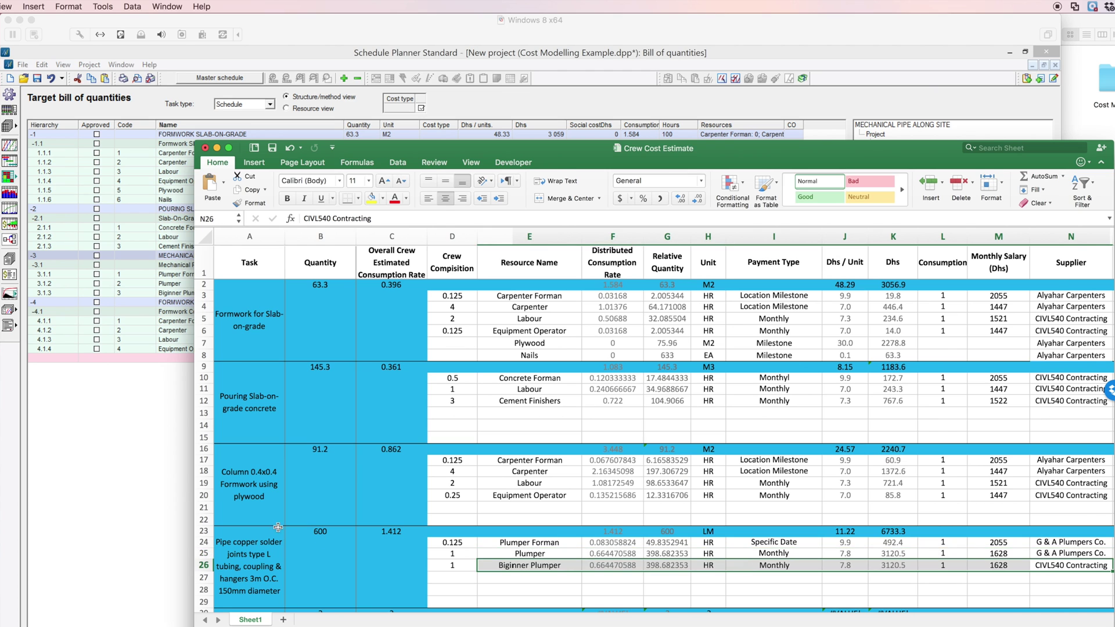
# Step: Back in Schedule Planner, set the Biginner Plumper's supplier to CIVL540 Contracting for the mechanical pipe task and accept the change
pyautogui.click(162, 488)
pyautogui.click(587, 386)
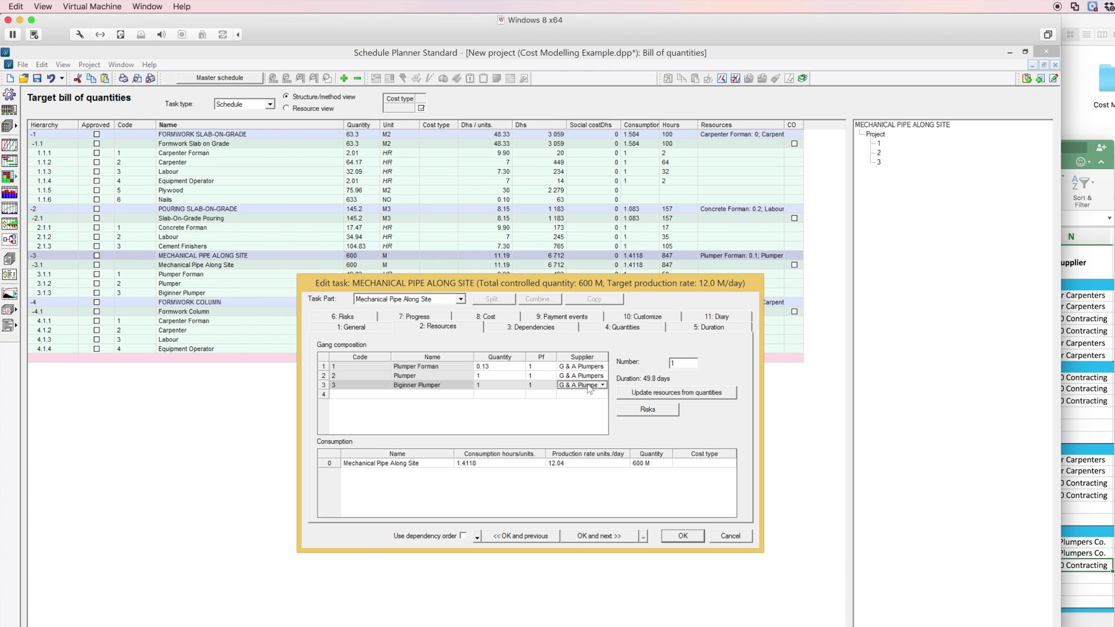
pyautogui.click(602, 386)
pyautogui.click(588, 404)
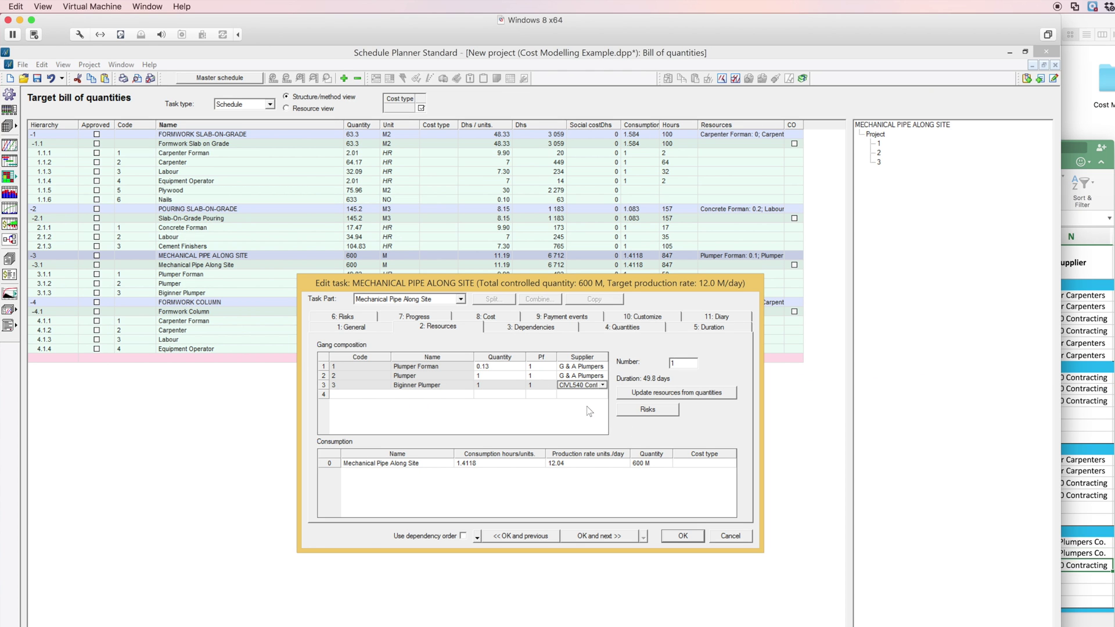
pyautogui.click(683, 535)
# Step: Open the FORMWORK COLUMN task's resources and set the Labour supplier to CIVL540 Contracting
pyautogui.doubleClick(221, 303)
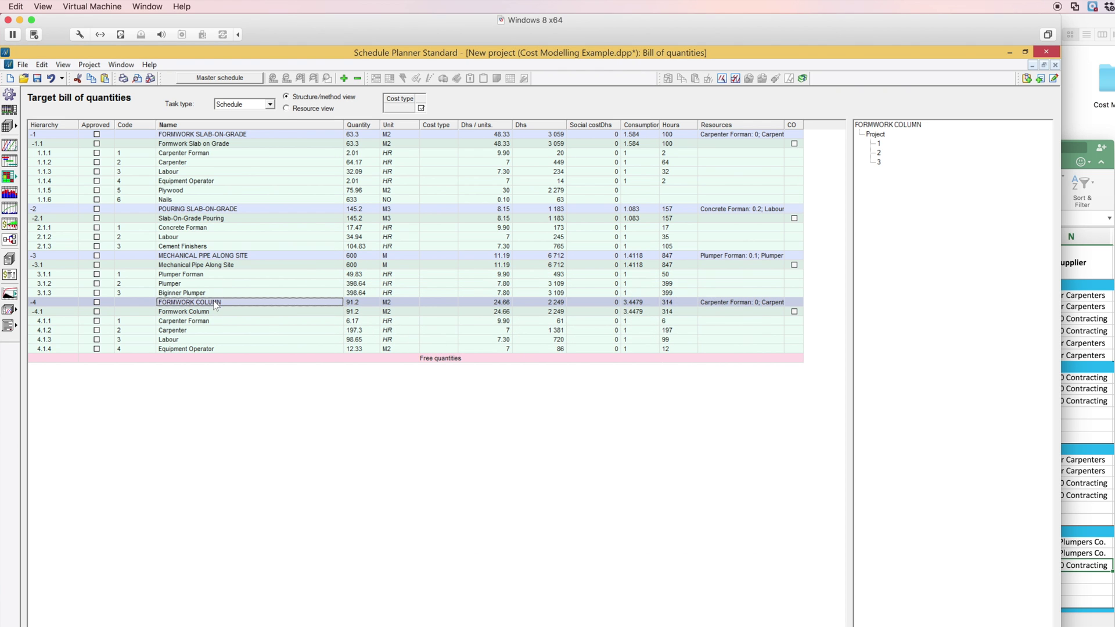
pyautogui.click(440, 327)
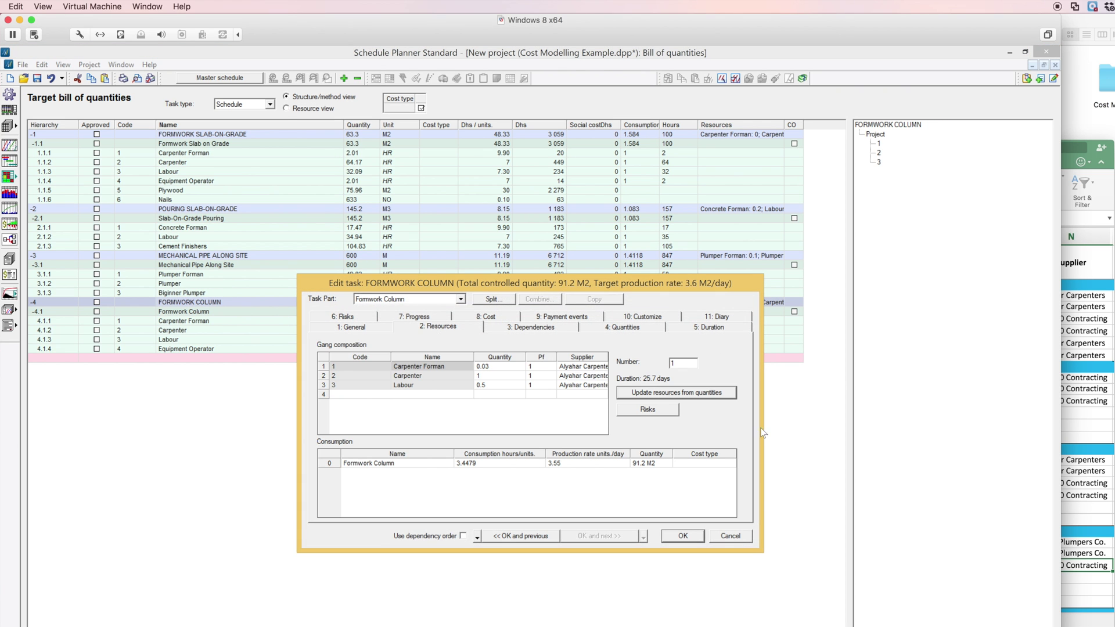
pyautogui.click(1064, 490)
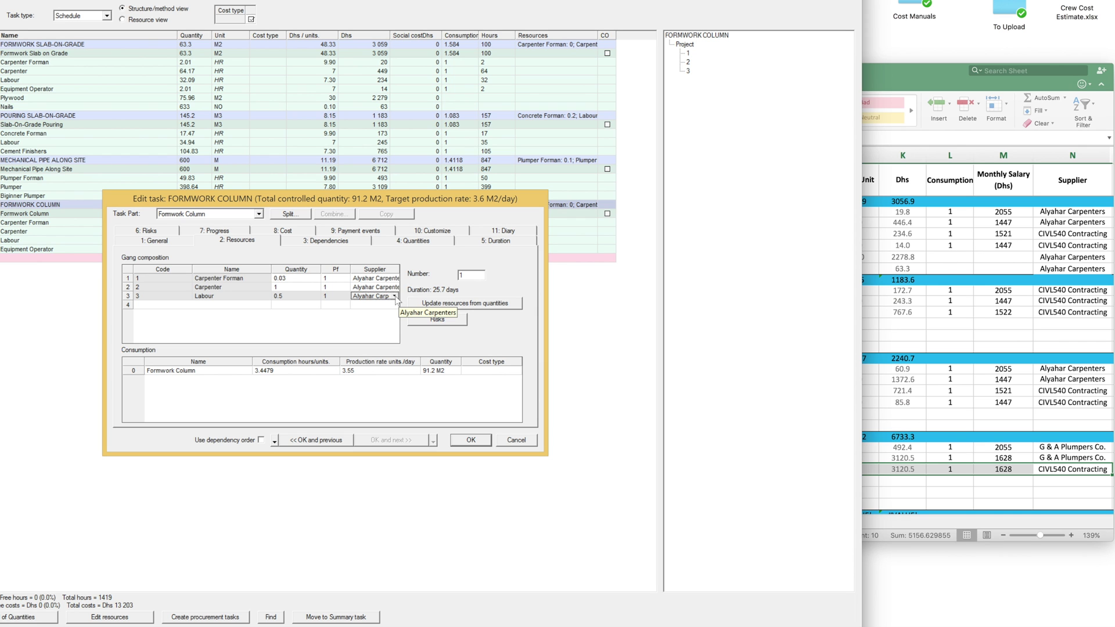
pyautogui.click(400, 301)
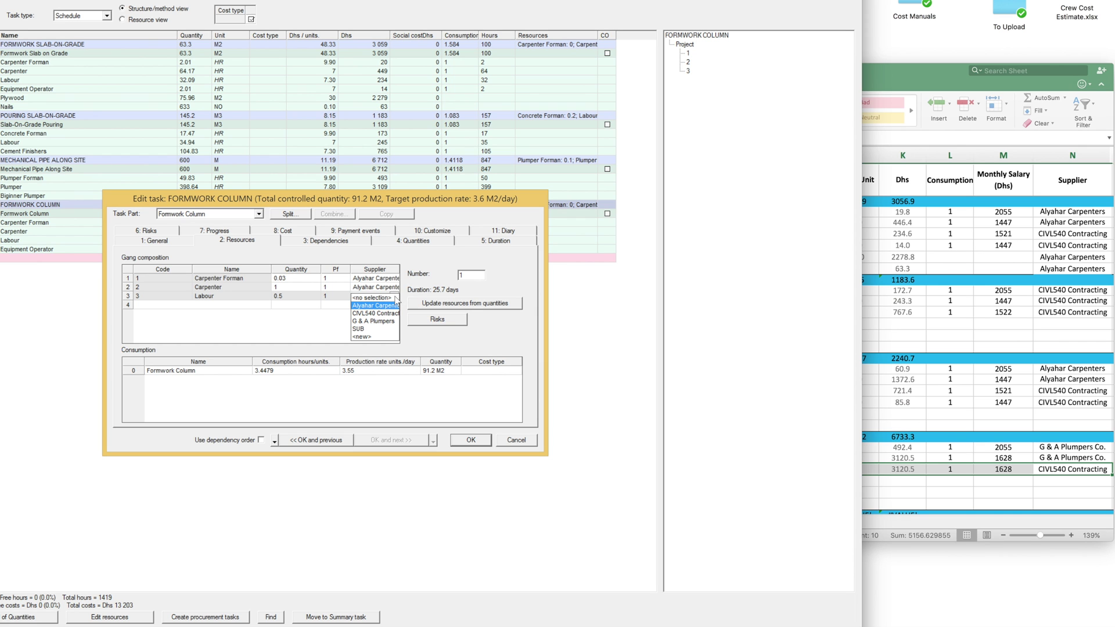
pyautogui.click(378, 314)
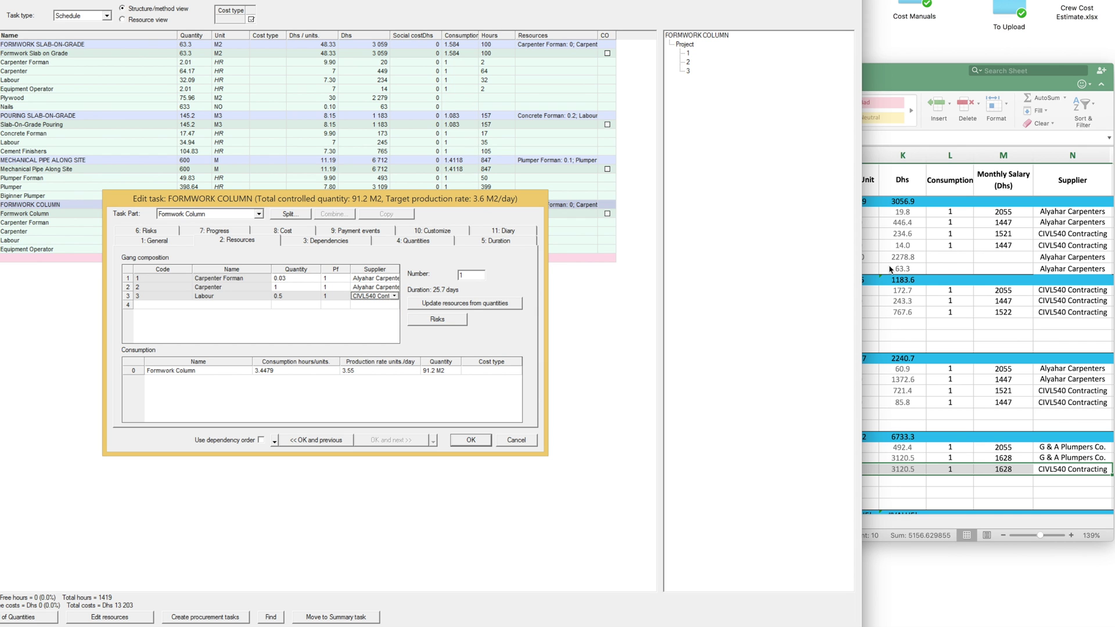
# Step: Compare the column formwork crew's resources with the Crew Cost Estimate workbook in Excel and accept the FORMWORK COLUMN task edit in Schedule Planner
pyautogui.click(969, 367)
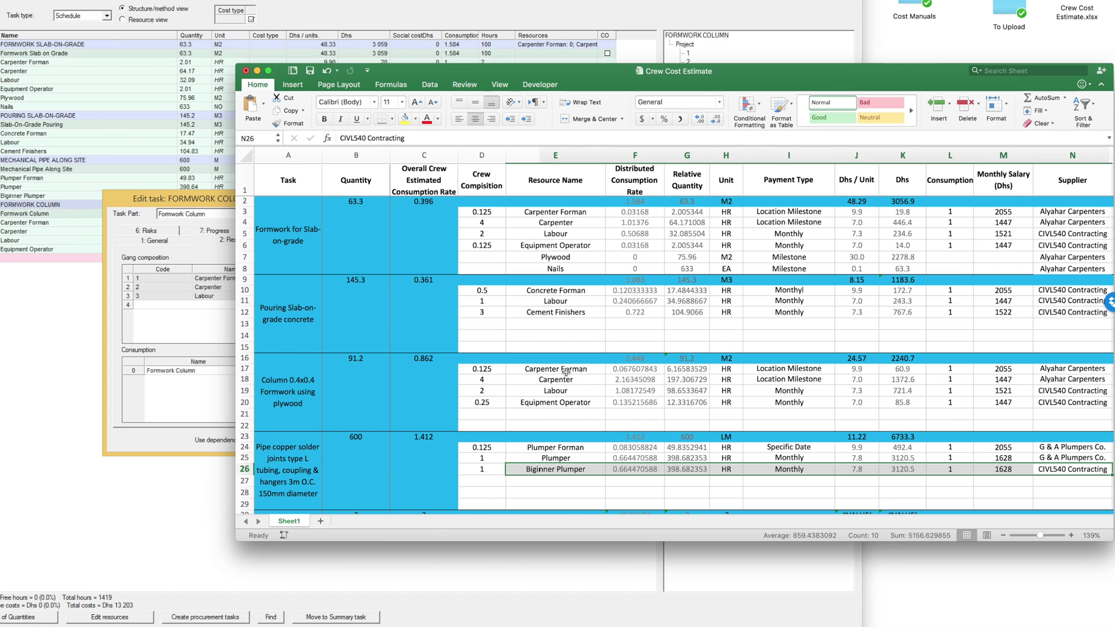
pyautogui.moveTo(565, 371); pyautogui.dragTo(1007, 403)
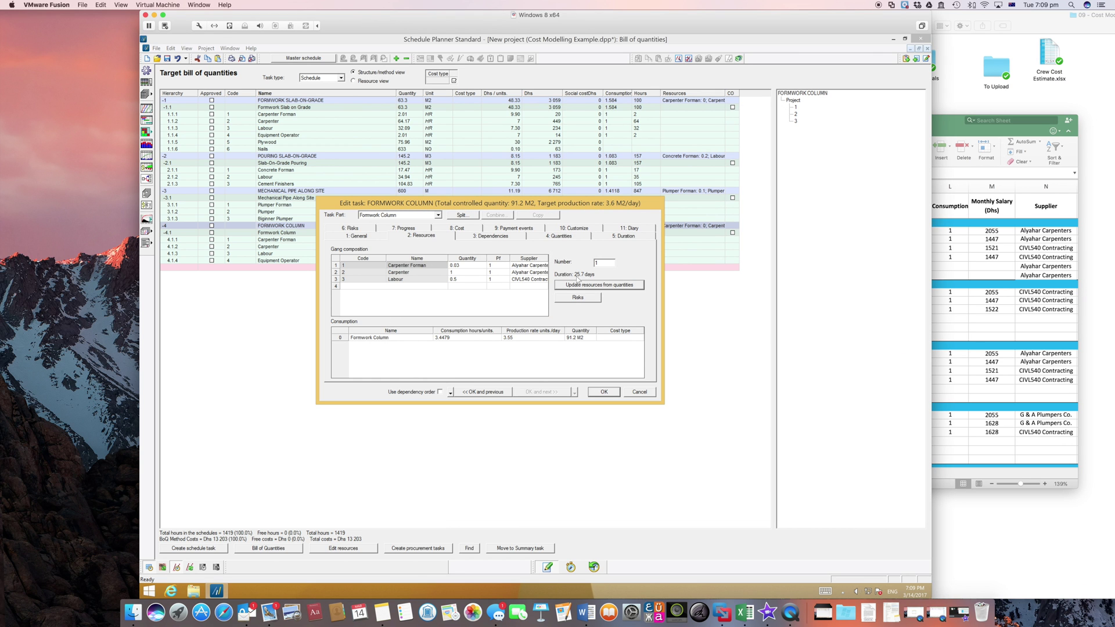
pyautogui.click(604, 391)
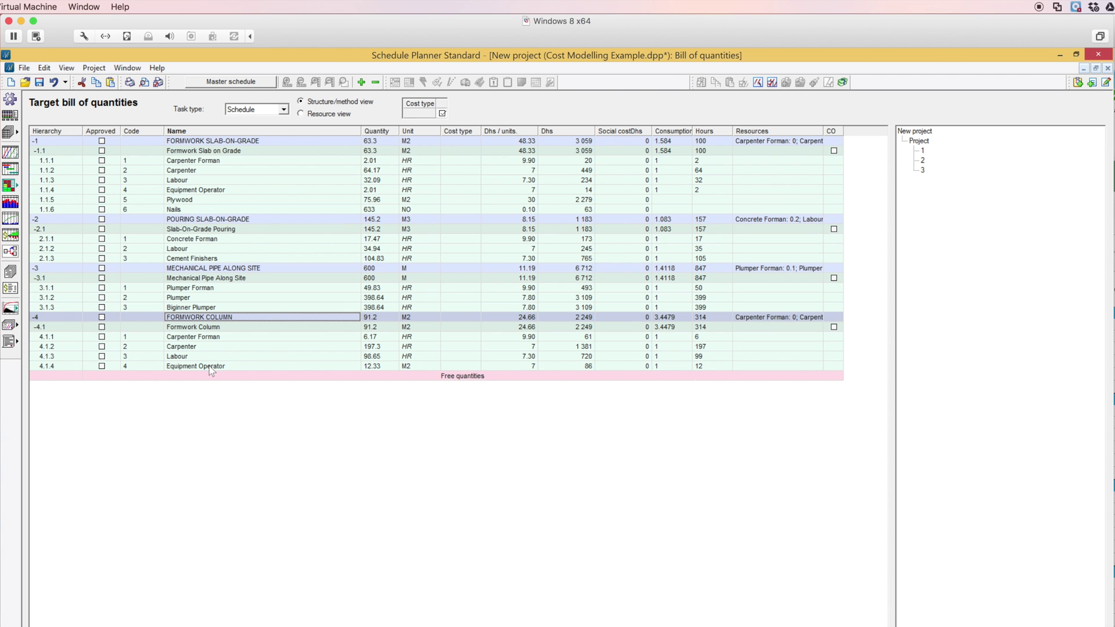
# Step: Change the unit of the Equipment Operator resource under Formwork Column to HR in the bill of quantities
pyautogui.click(211, 368)
pyautogui.doubleClick(228, 367)
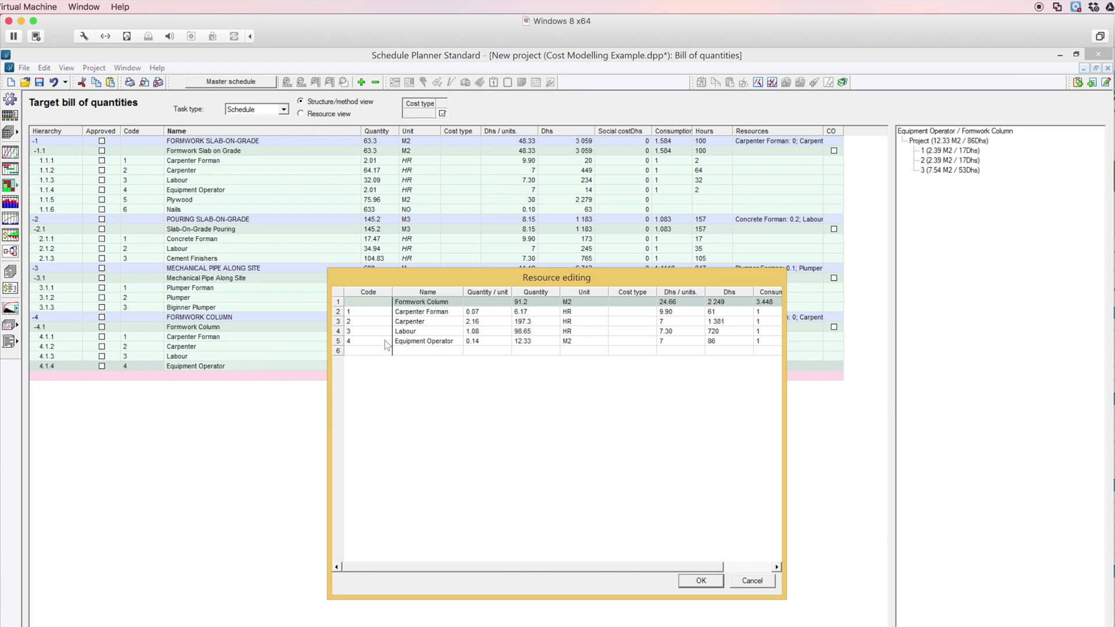
pyautogui.click(416, 344)
pyautogui.click(584, 341)
pyautogui.click(603, 342)
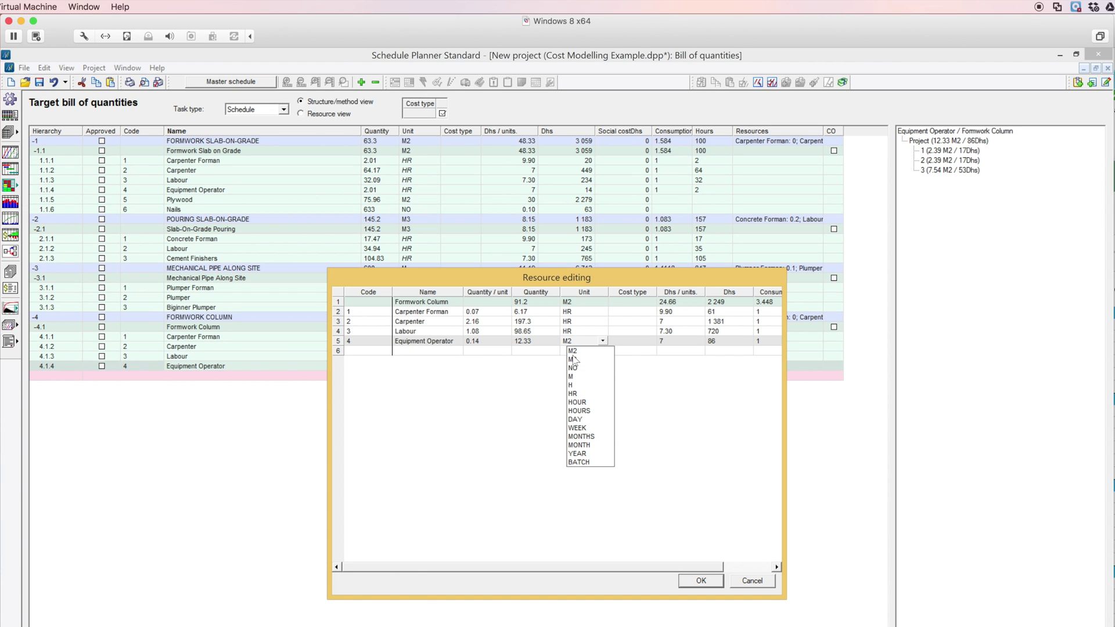
pyautogui.click(580, 398)
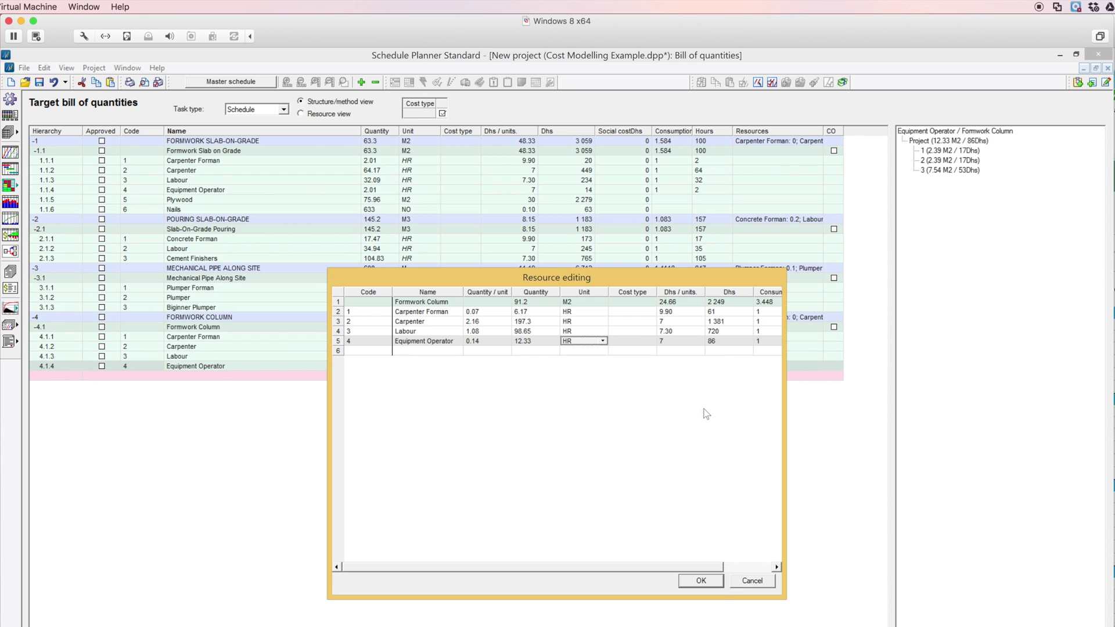
pyautogui.click(715, 580)
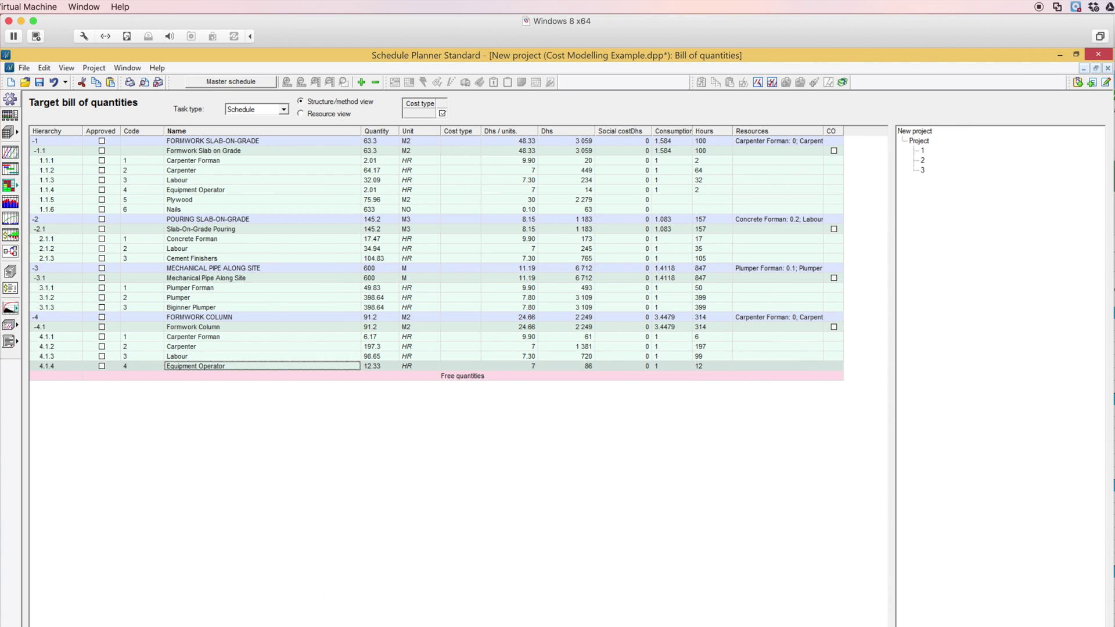
# Step: In the resource registry, map all resources from quantities to all four tasks and check the Equipment Operator entry under Alyahar Carpenters
pyautogui.click(10, 132)
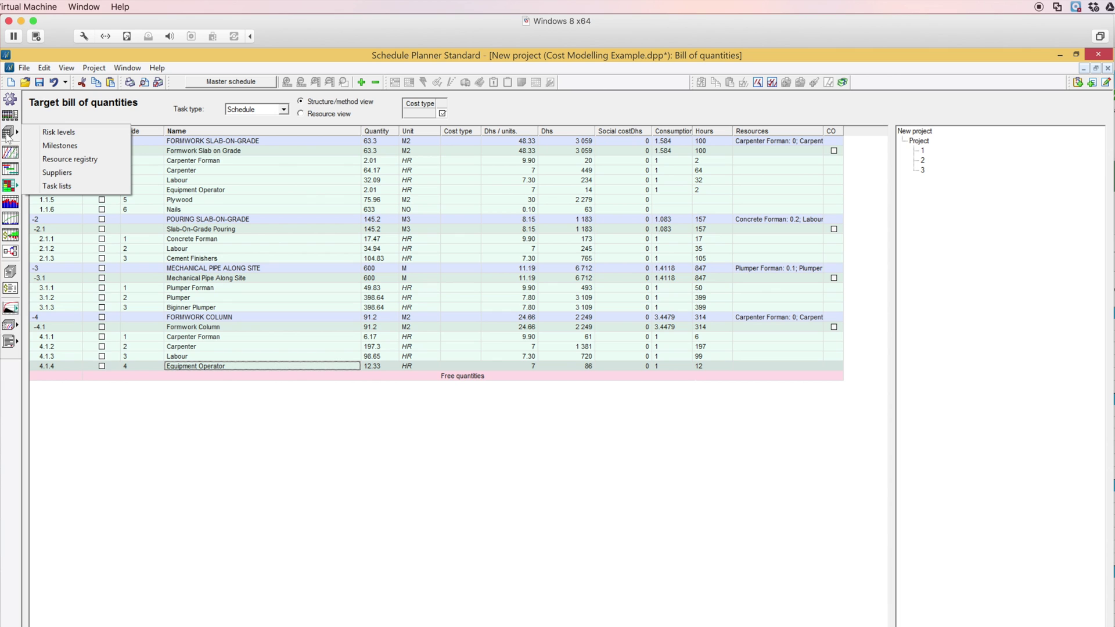
pyautogui.click(59, 160)
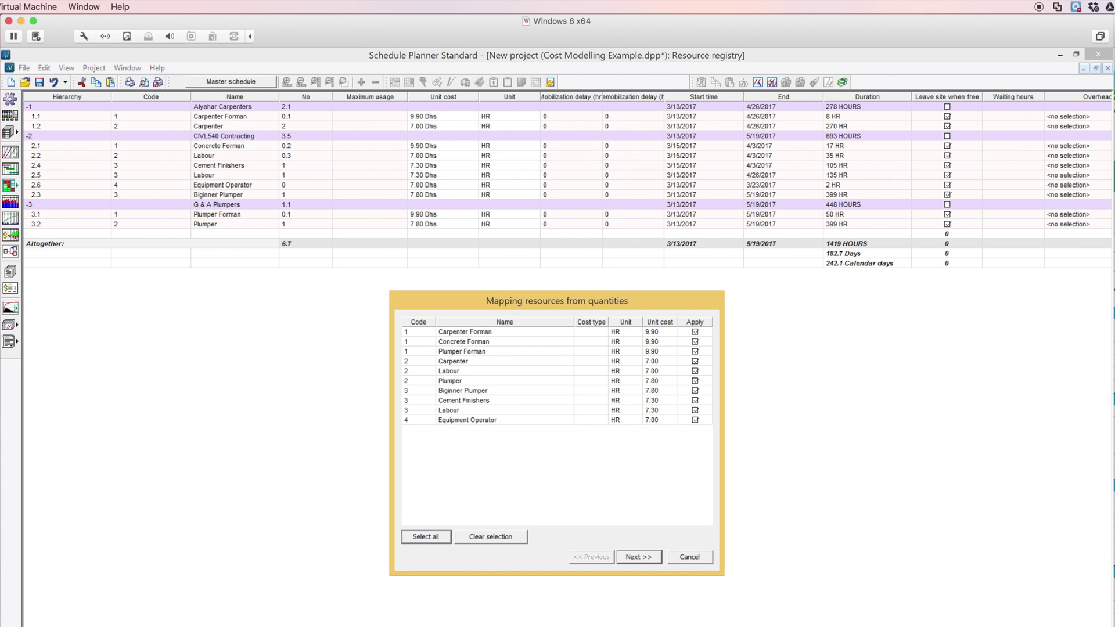
pyautogui.click(639, 556)
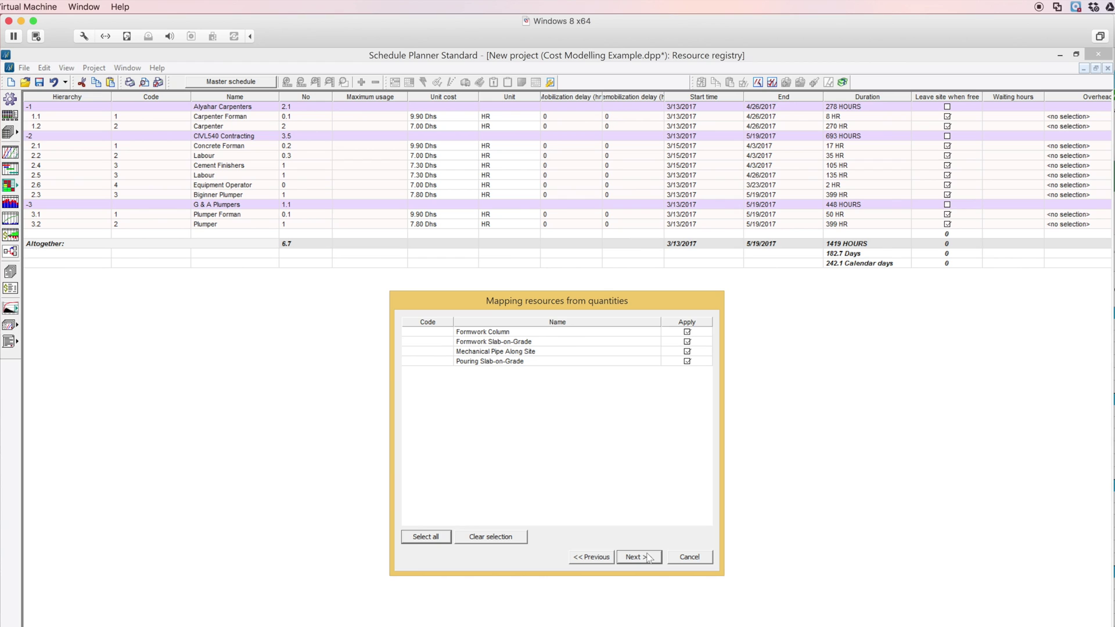
pyautogui.click(639, 557)
pyautogui.click(640, 557)
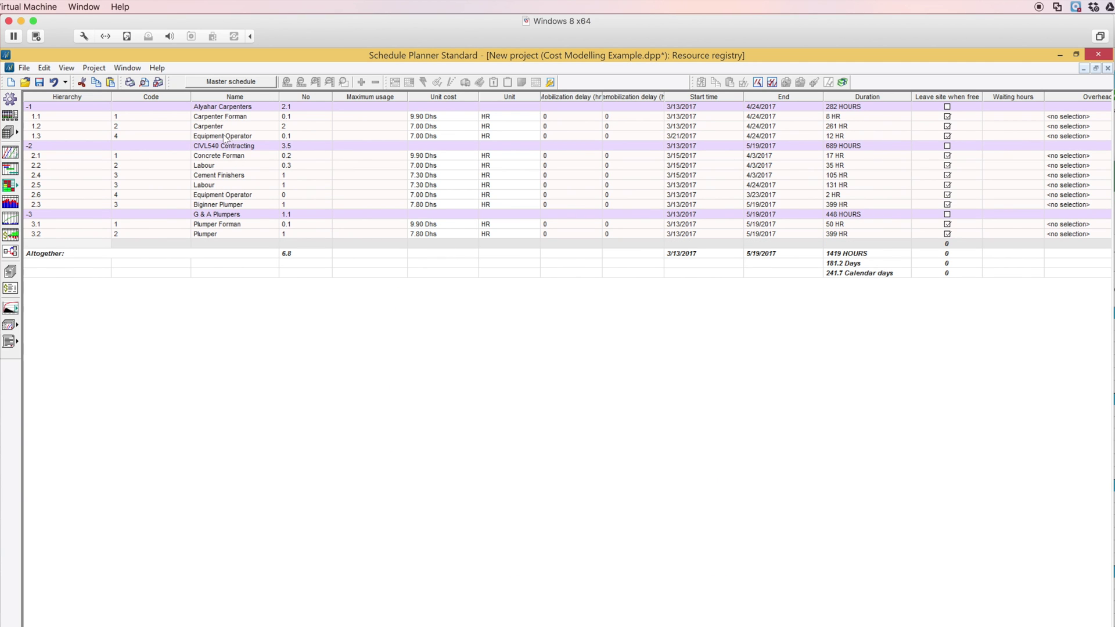
pyautogui.click(177, 135)
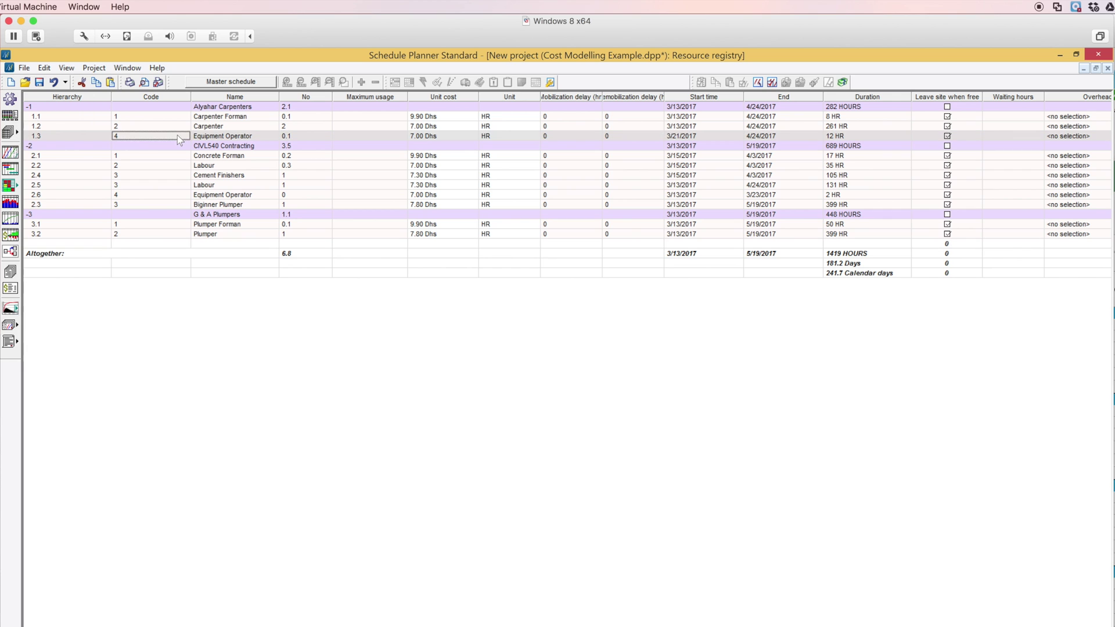
pyautogui.click(46, 134)
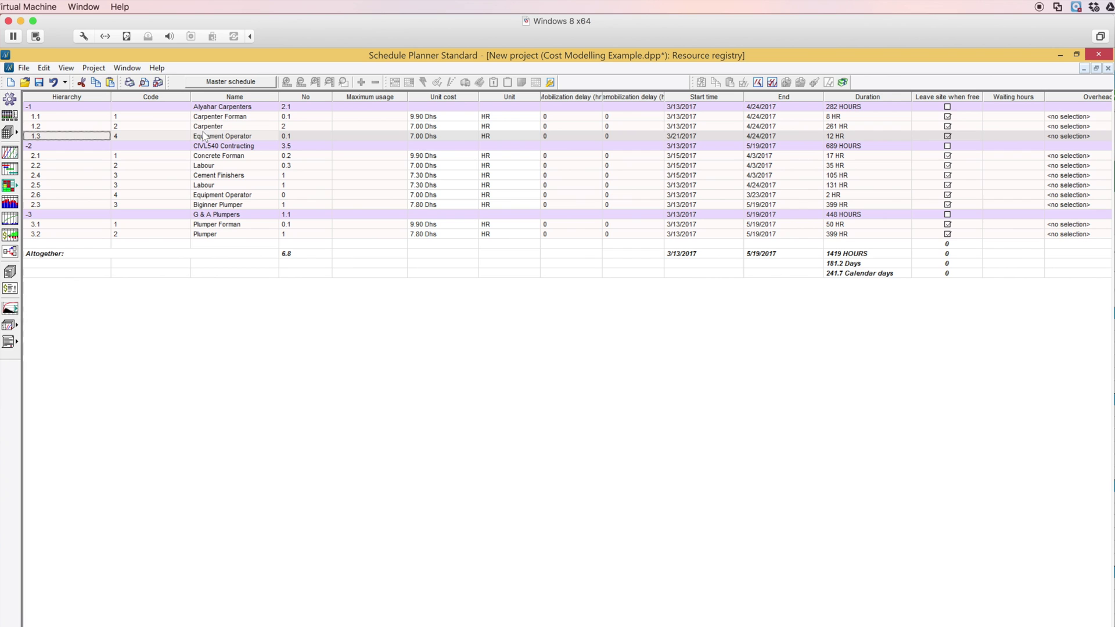
# Step: Open the FORMWORK COLUMN task's resources from the bill of quantities and check the supplier assigned to each crew member
pyautogui.click(10, 132)
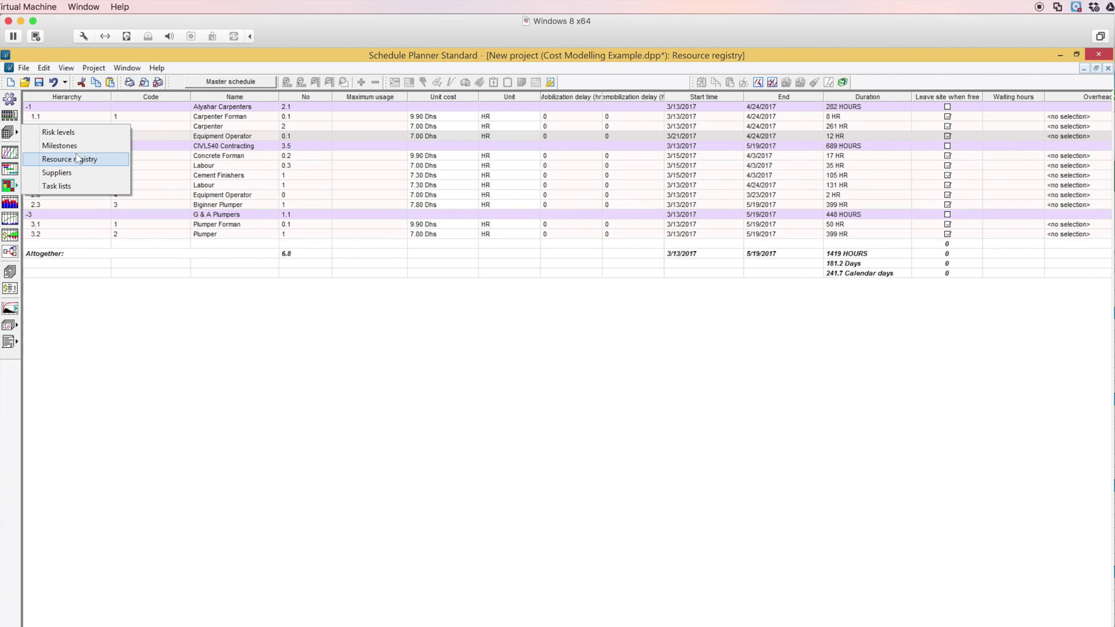
pyautogui.click(78, 160)
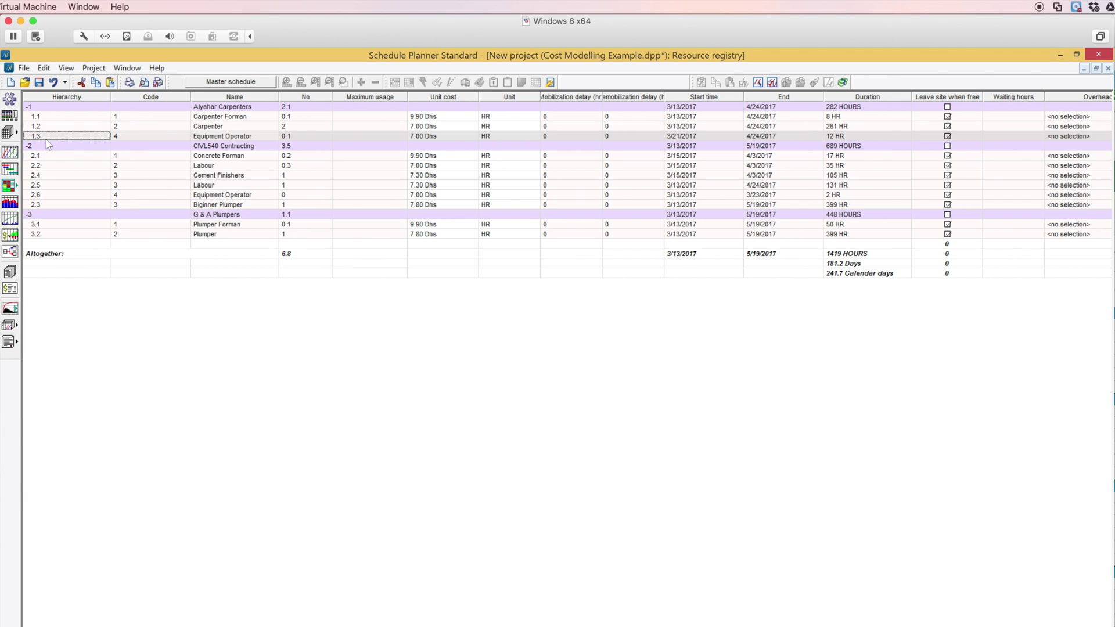
pyautogui.click(10, 115)
pyautogui.doubleClick(222, 318)
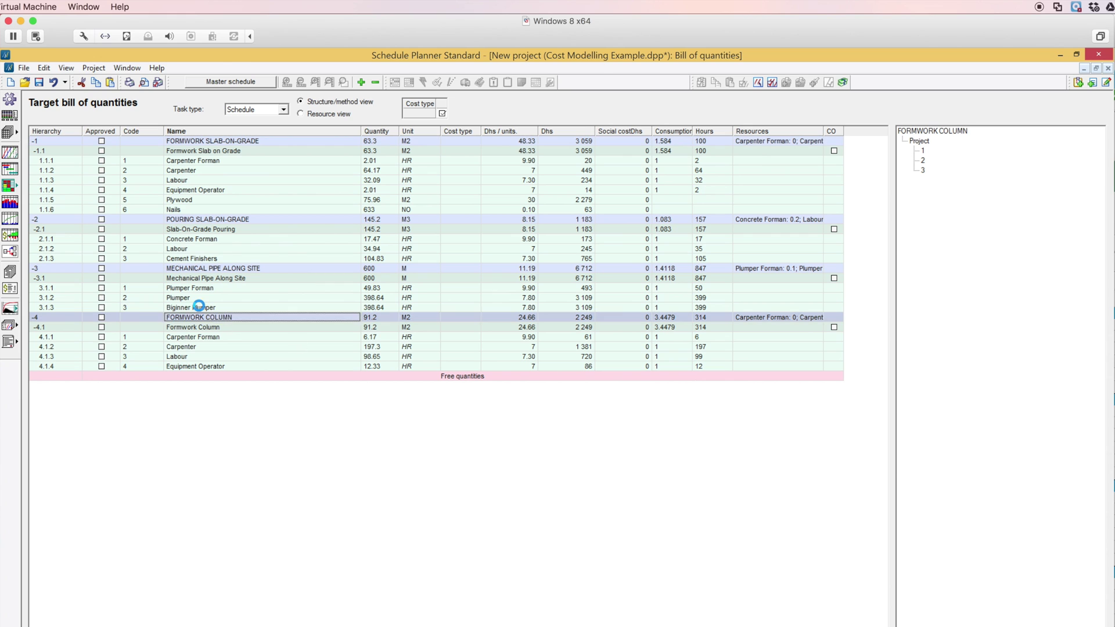
pyautogui.click(479, 343)
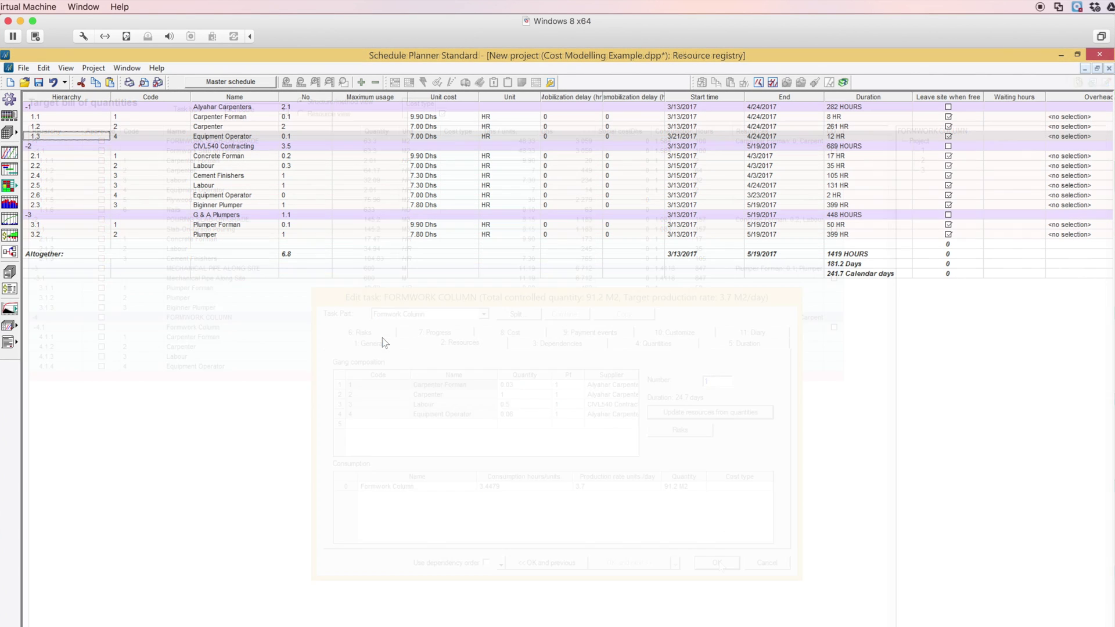
# Step: Return to the resource registry and review the resources grouped under Alyahar Carpenters and CIVL540 Contracting
pyautogui.click(15, 139)
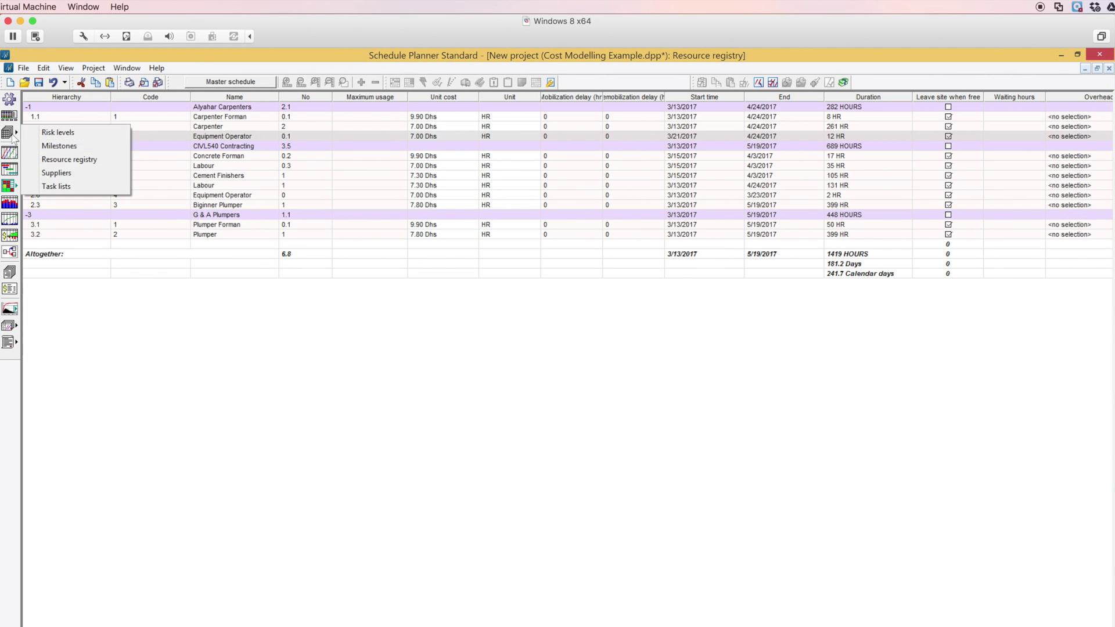
pyautogui.click(64, 160)
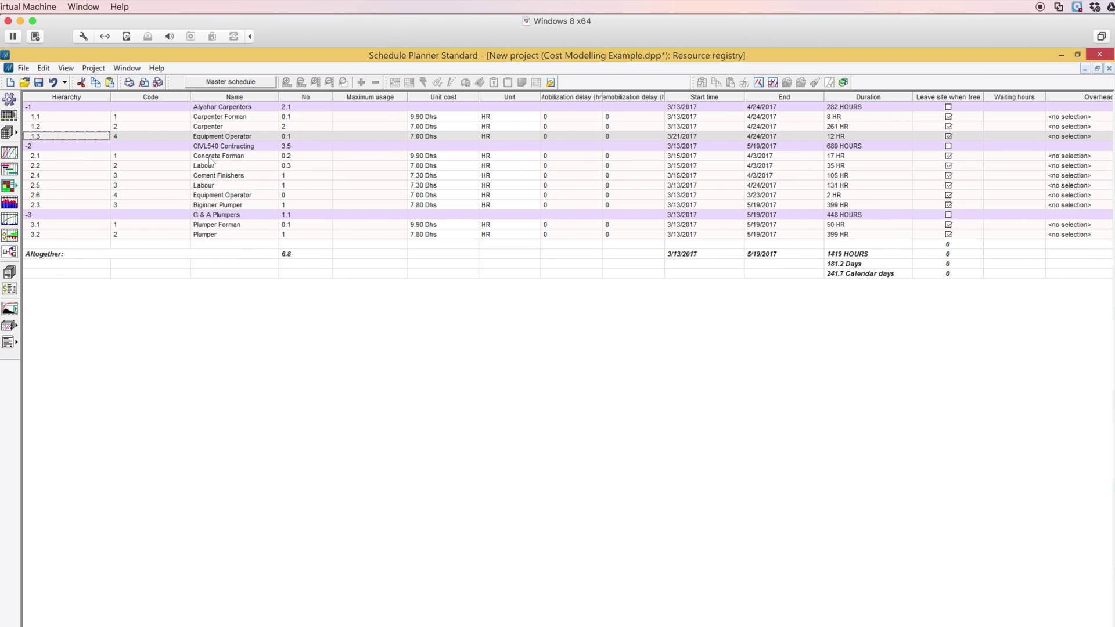
pyautogui.click(41, 106)
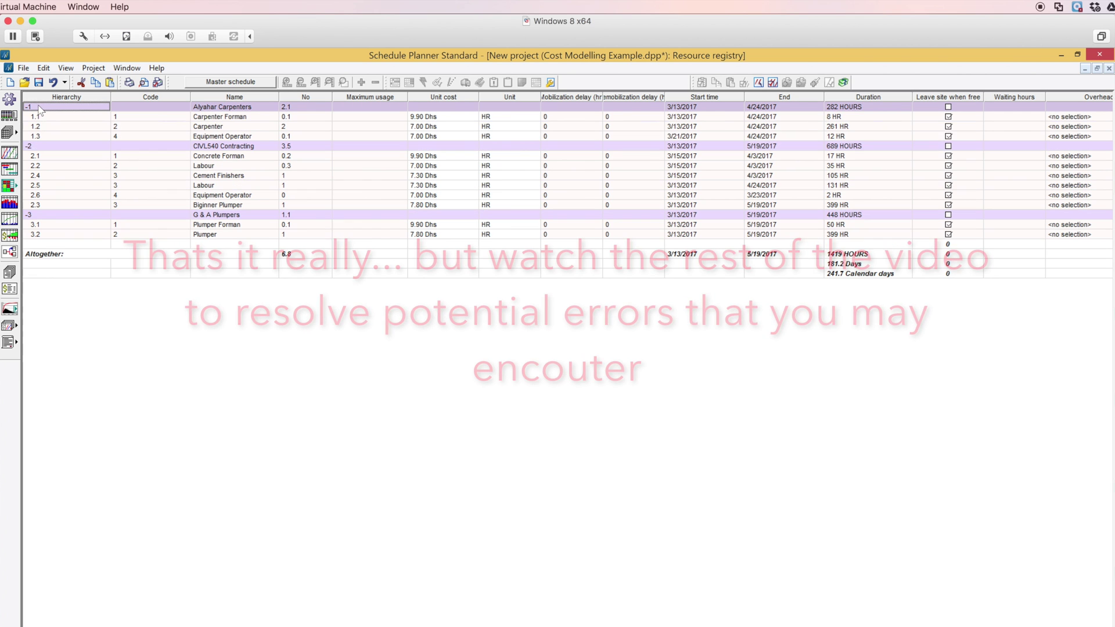
pyautogui.click(41, 145)
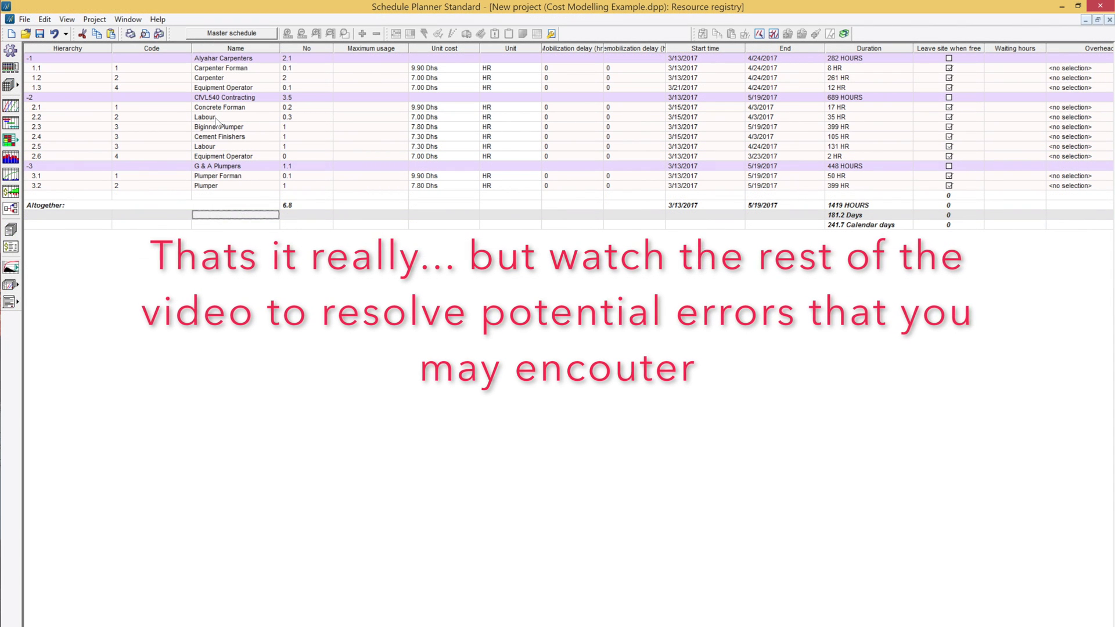
# Step: Compare the codes and unit costs of the two Labour entries under CIVL540 Contracting in the resource registry
pyautogui.click(216, 118)
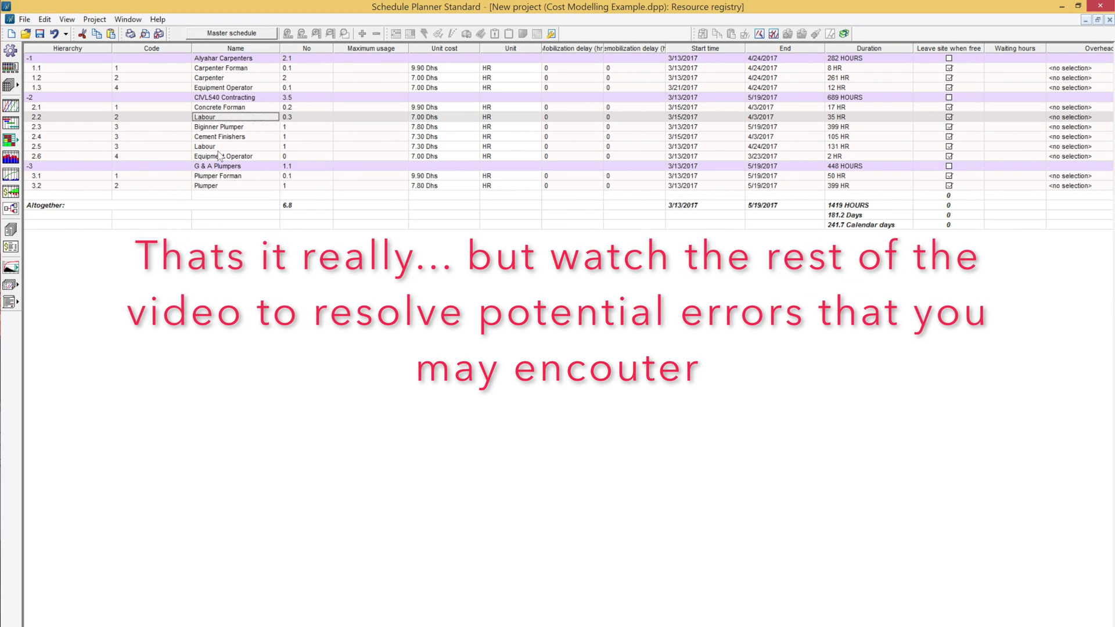
pyautogui.click(219, 148)
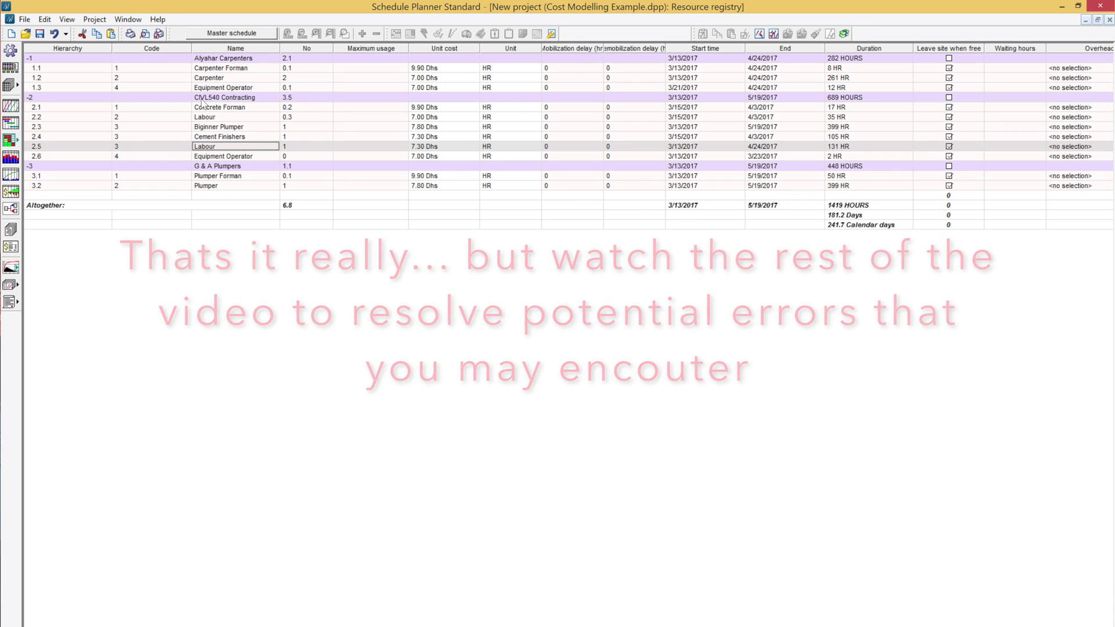
pyautogui.click(234, 118)
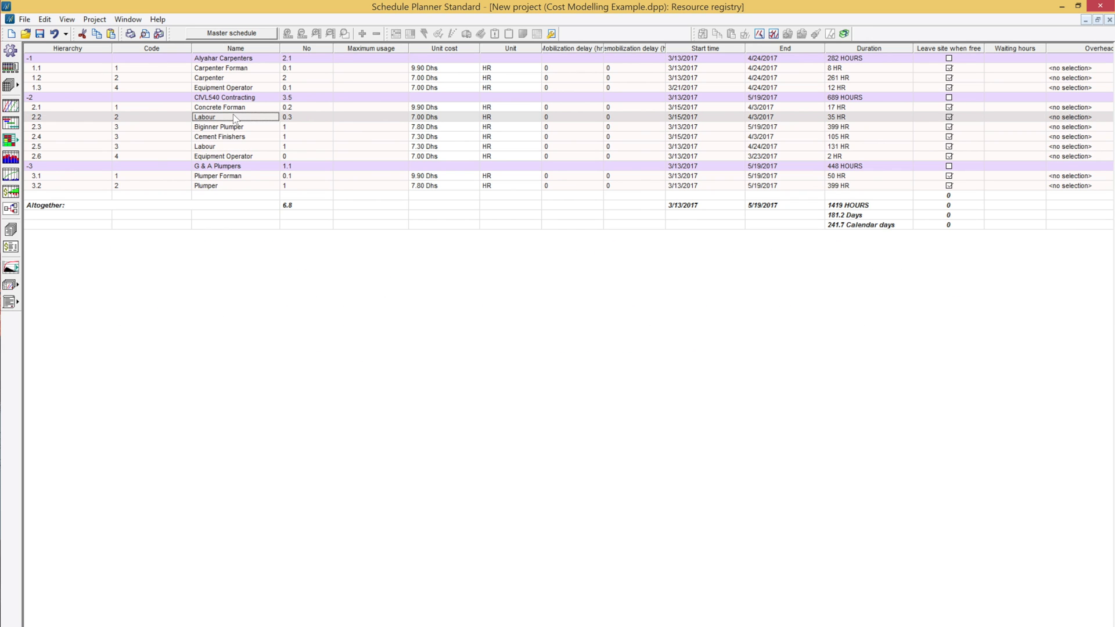
pyautogui.click(433, 120)
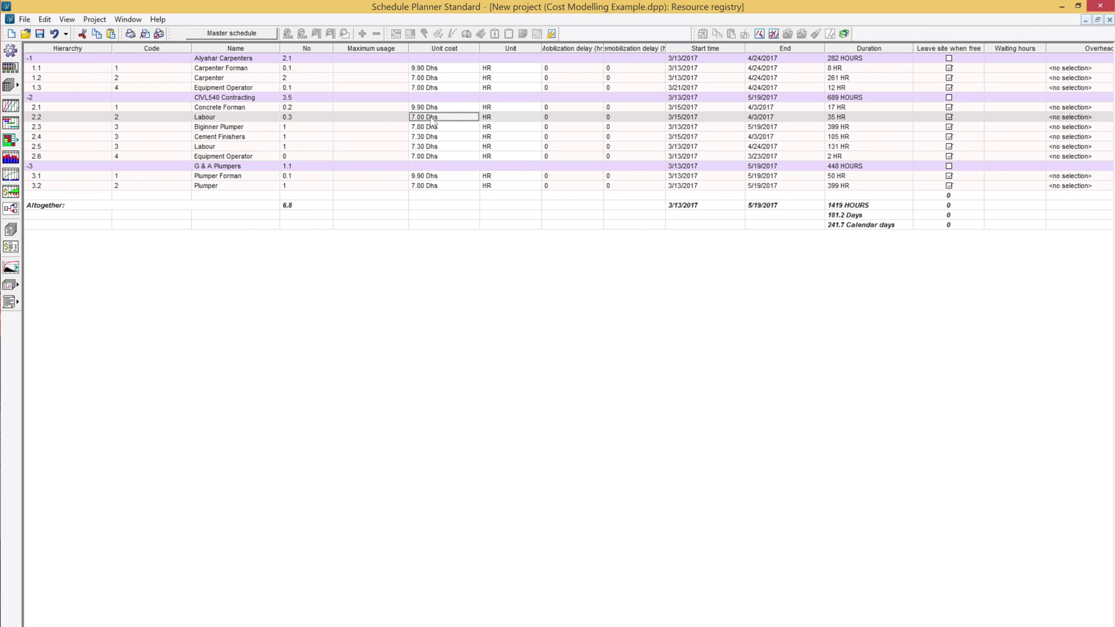
pyautogui.click(430, 147)
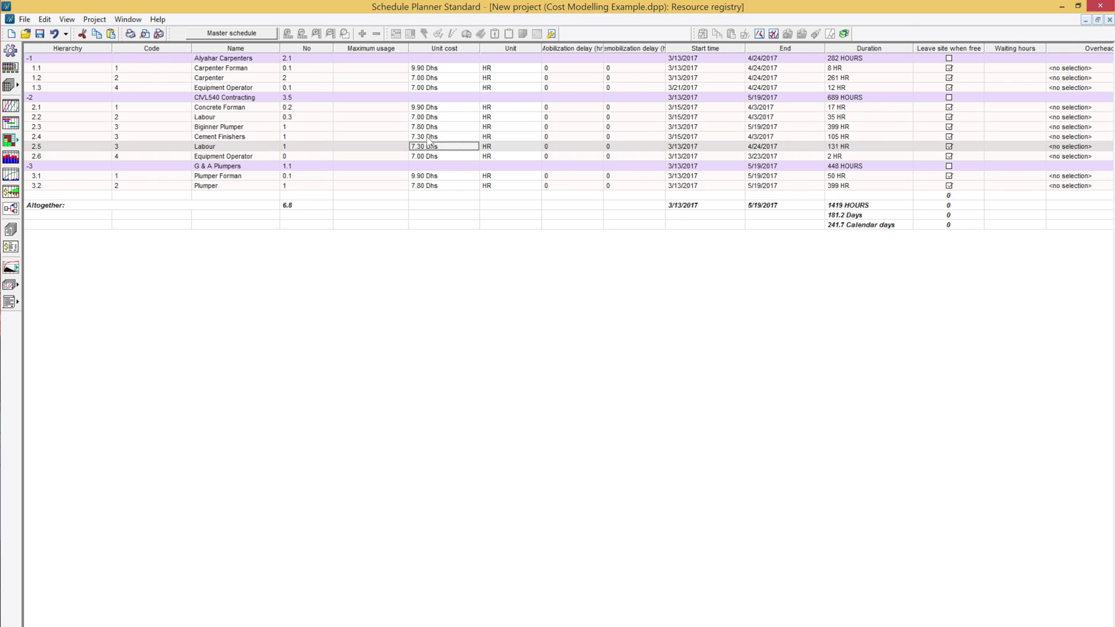
pyautogui.click(434, 140)
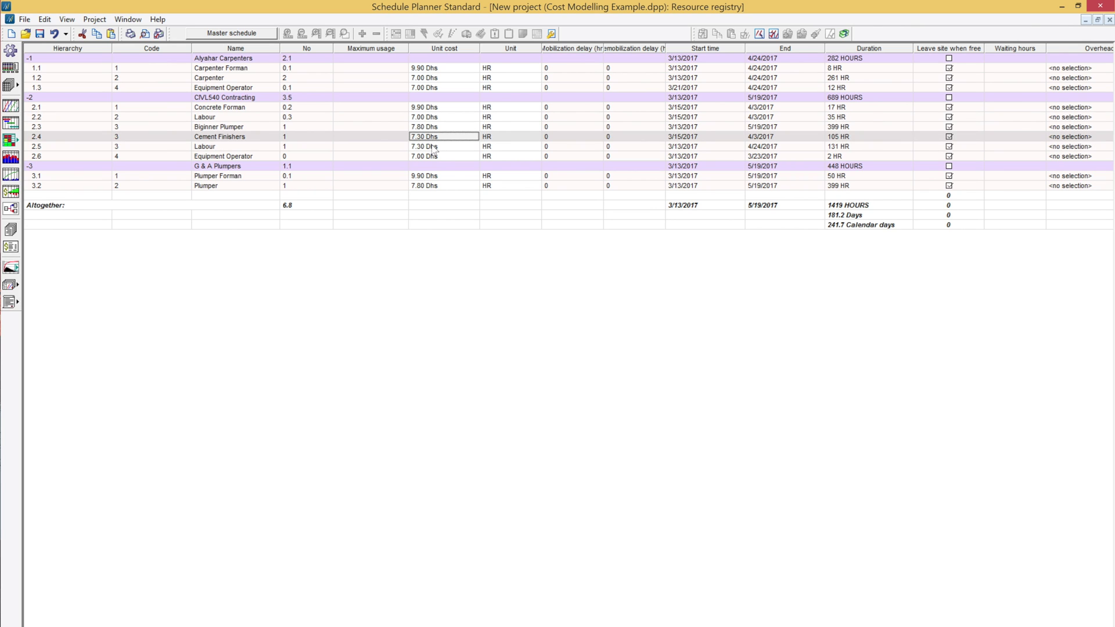
pyautogui.click(432, 146)
pyautogui.click(430, 118)
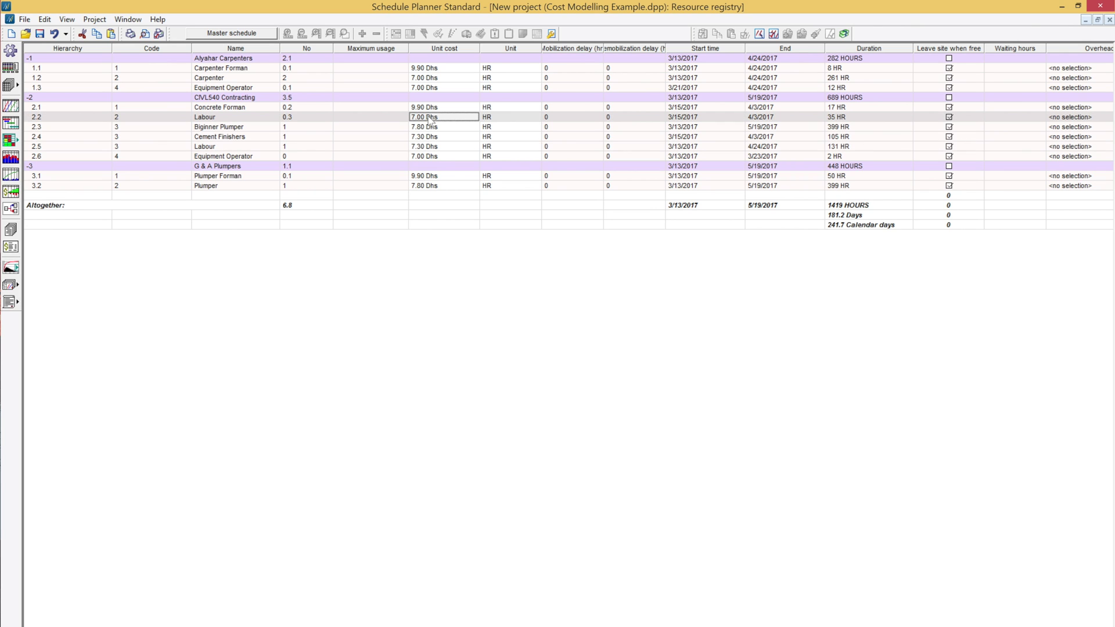
pyautogui.click(448, 148)
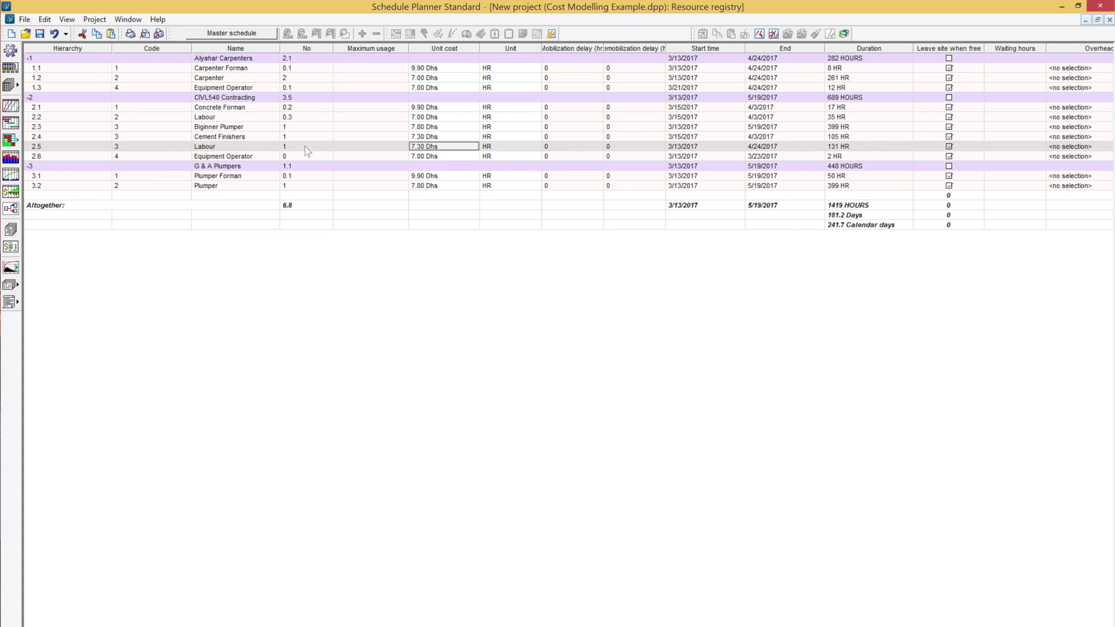
# Step: In the bill of quantities, compare the Labour resource of Formwork Column with the one under Slab-On-Grade Pouring
pyautogui.click(12, 74)
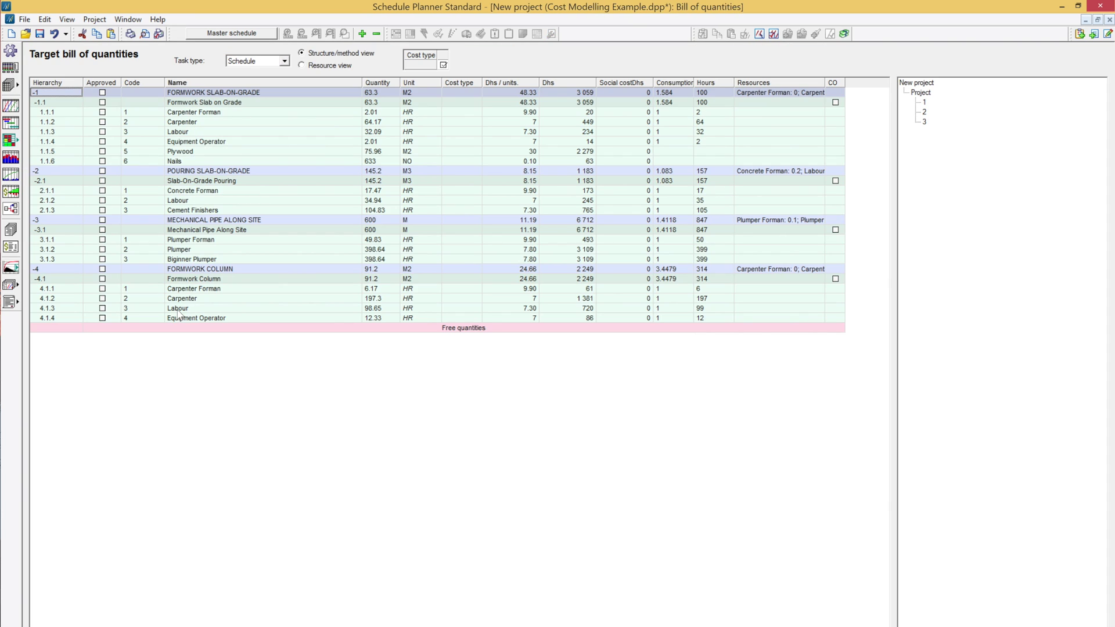
pyautogui.click(180, 310)
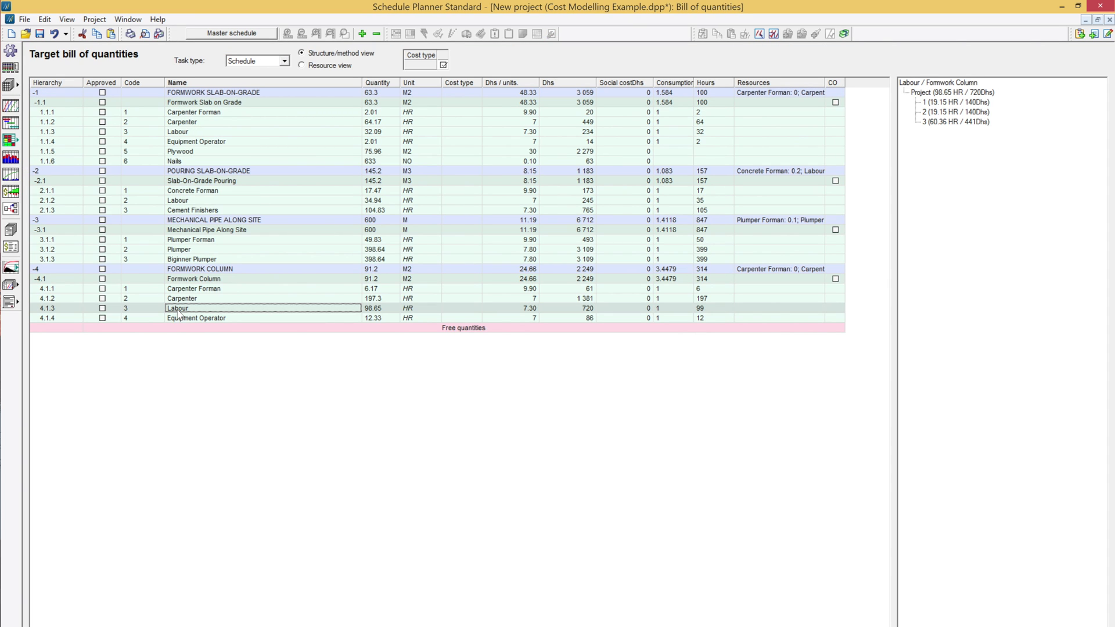
pyautogui.click(248, 203)
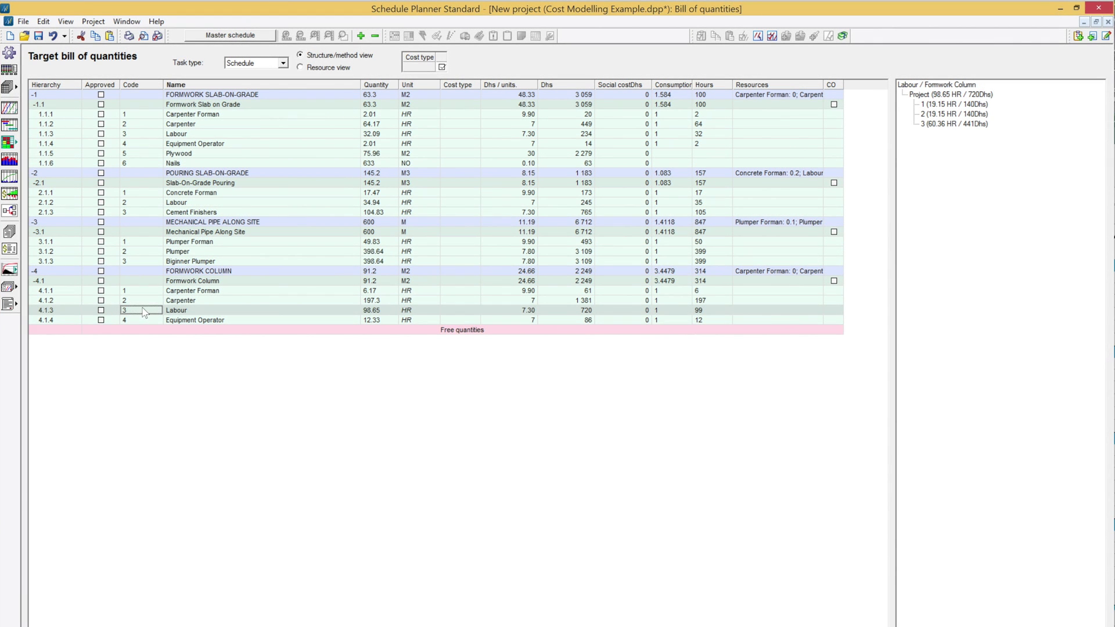
# Step: Open the Formwork Column resources for editing and add a new resource with code 2 and the name Labour
pyautogui.doubleClick(140, 315)
pyautogui.moveTo(443, 240); pyautogui.dragTo(362, 407)
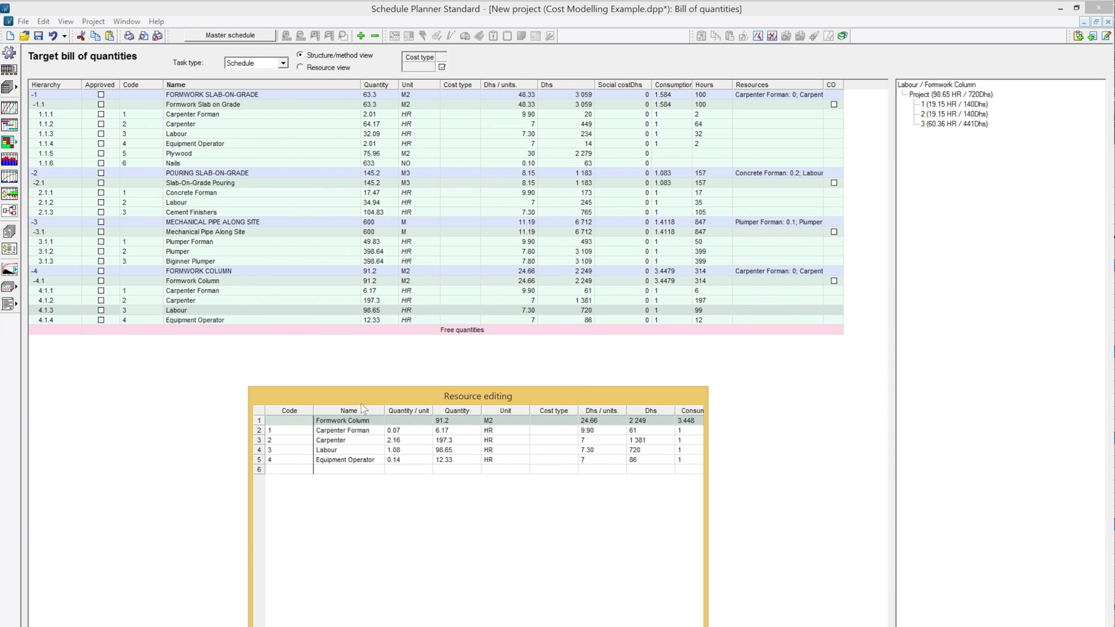
pyautogui.click(290, 469)
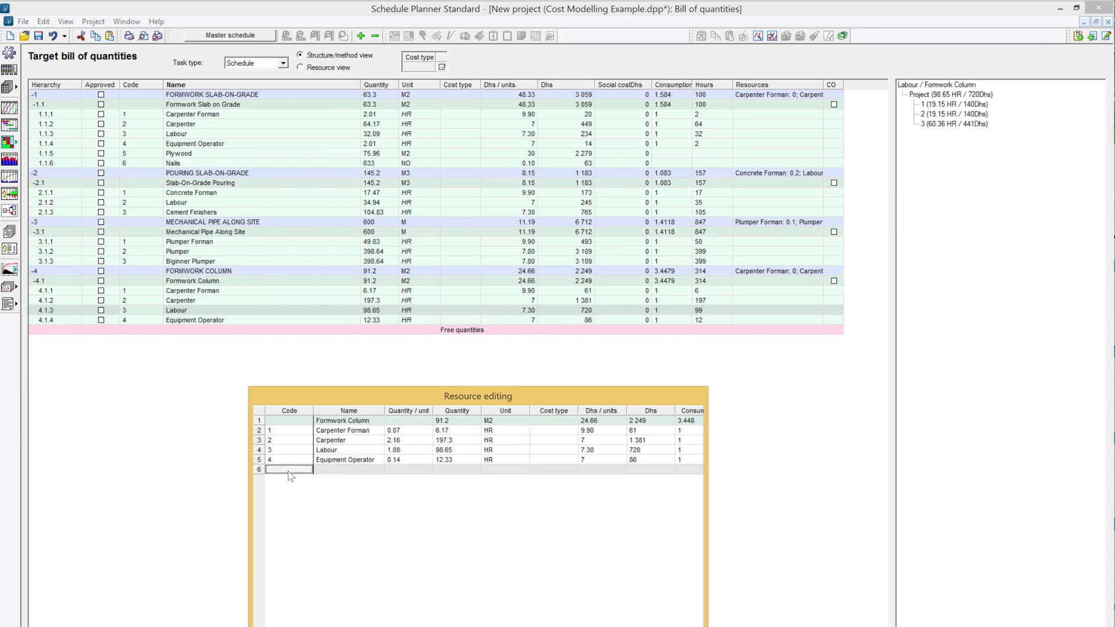
pyautogui.write('2')
pyautogui.press('Return')
pyautogui.press('Tab')
pyautogui.press('Delete')
pyautogui.write('Labou')
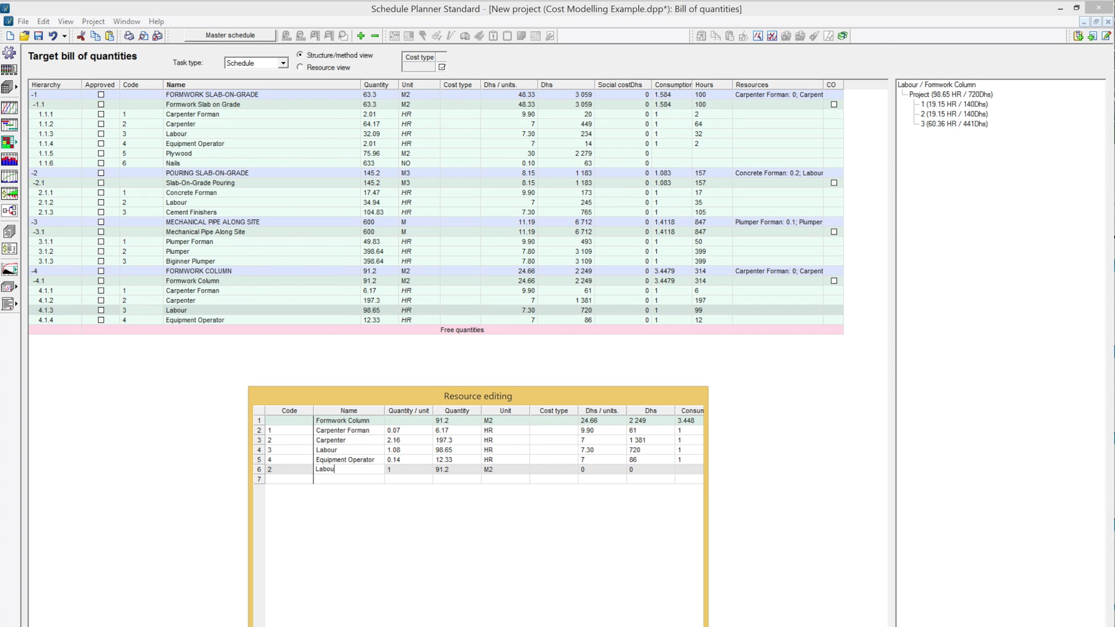
pyautogui.write('r')
pyautogui.click(279, 471)
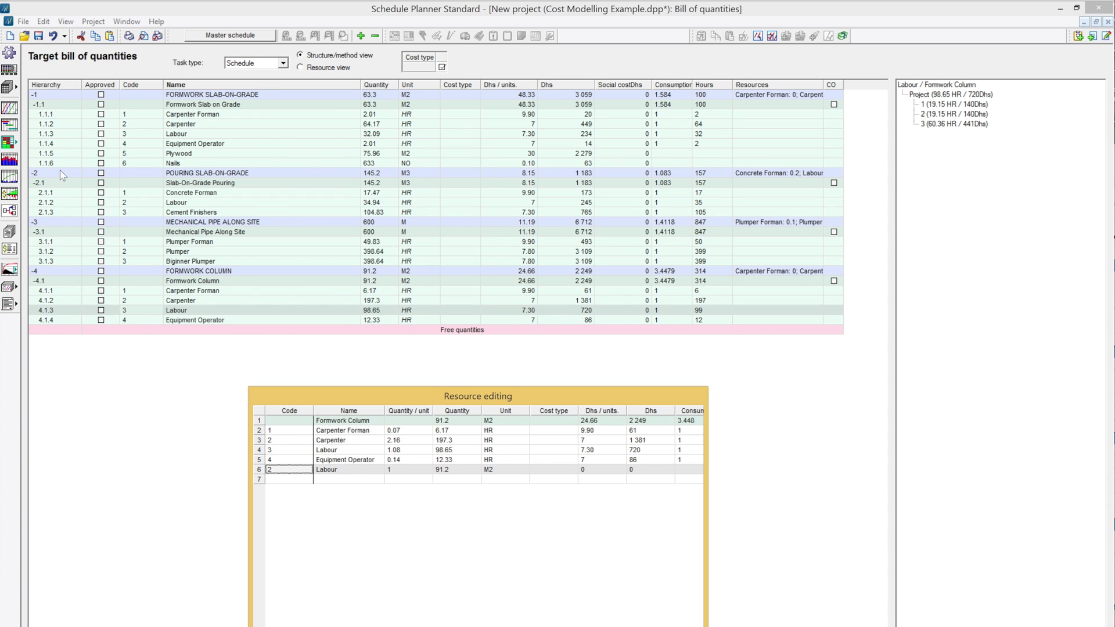
# Step: Give the new Labour resource a quantity per unit of 1.08, a quantity of 98.5 and a unit cost of 7 Dhs
pyautogui.click(410, 472)
pyautogui.write('1.08')
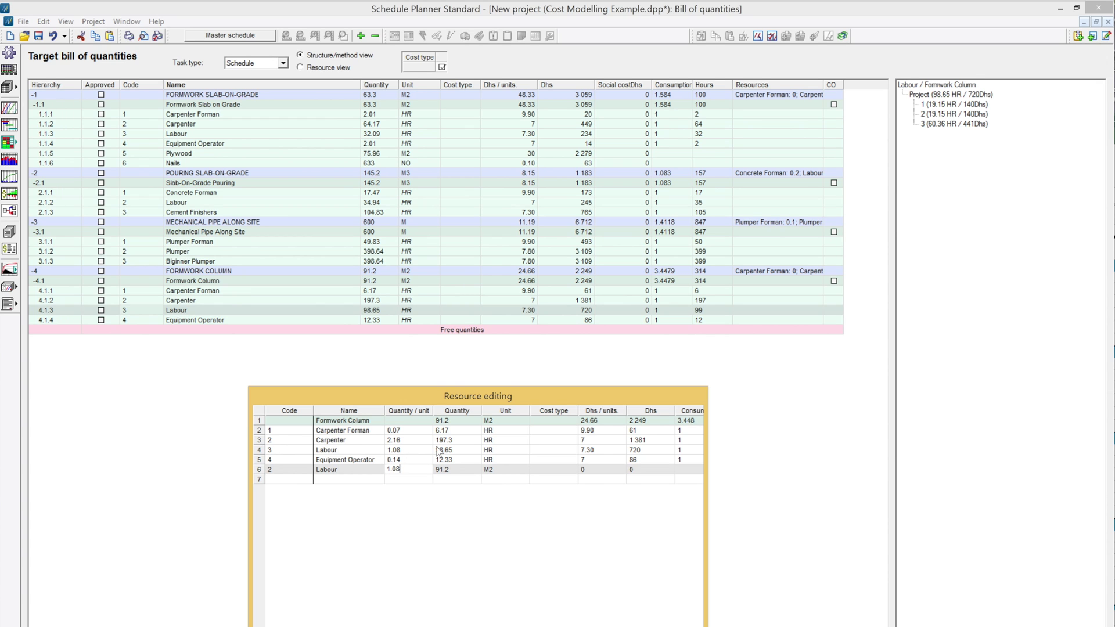
pyautogui.click(449, 472)
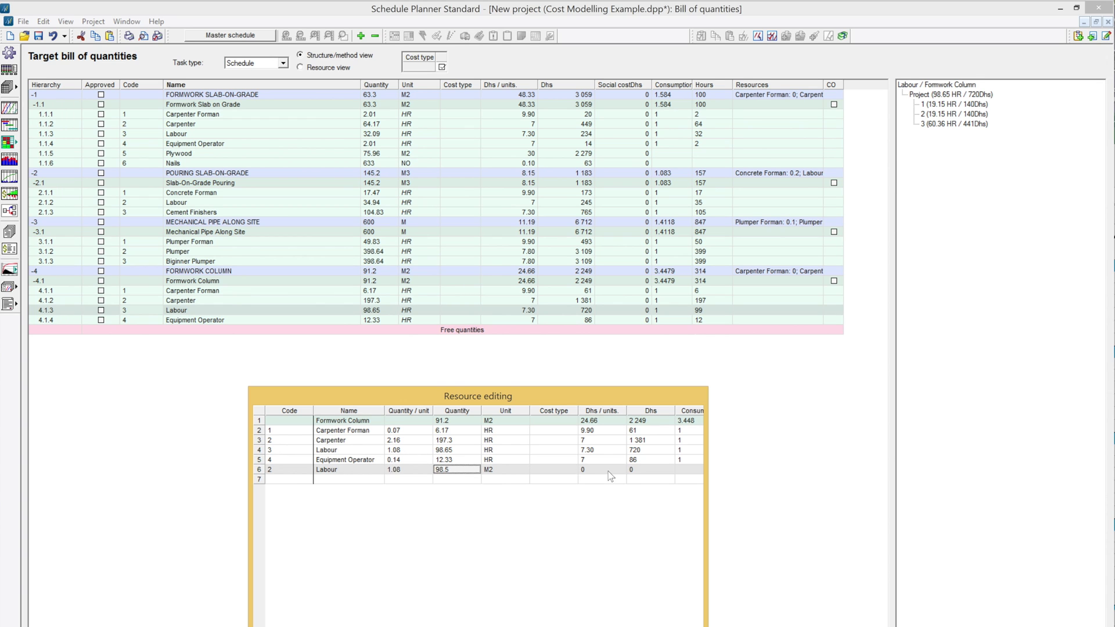
pyautogui.click(608, 472)
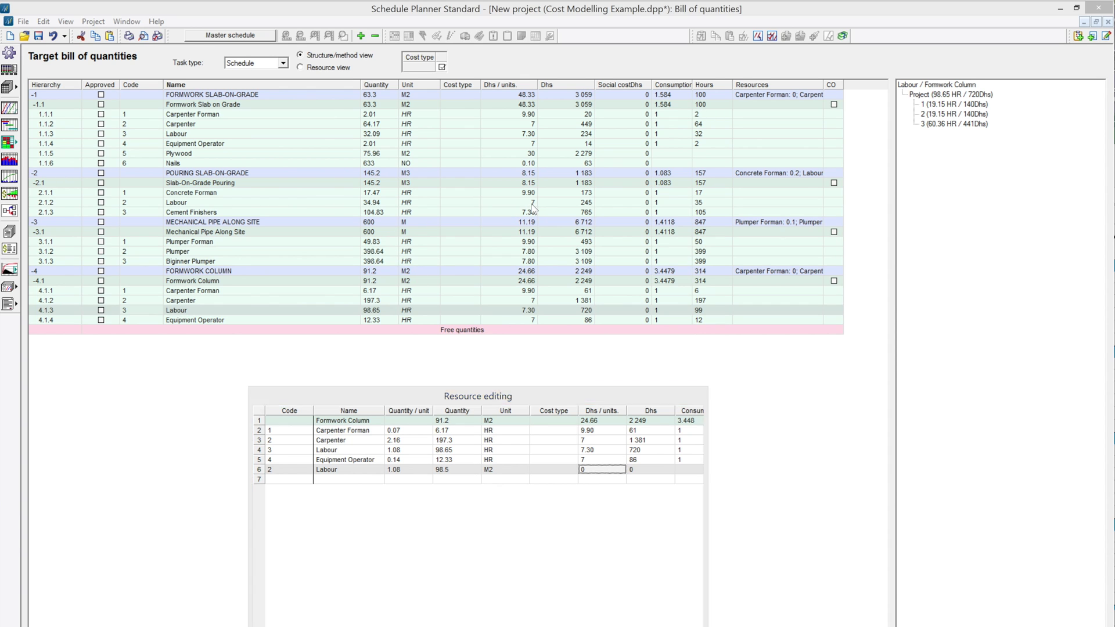
pyautogui.write('7')
pyautogui.click(545, 482)
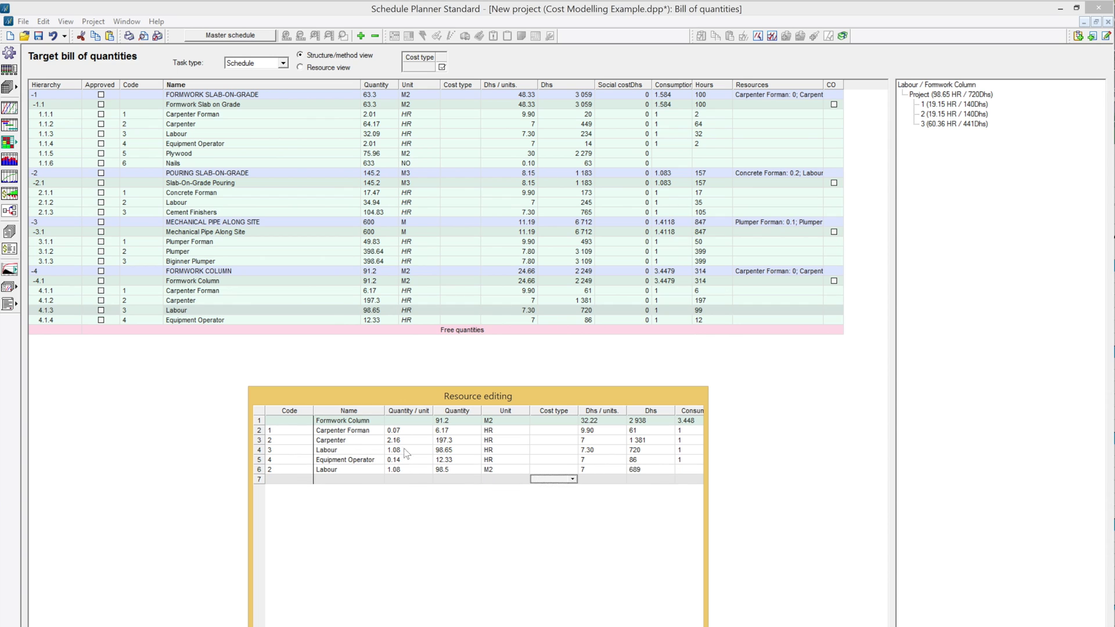
# Step: Delete the Labour resource with code 3 from Formwork Column and set the consumption of the code 2 Labour resource to 1
pyautogui.click(269, 452)
pyautogui.rightClick(269, 453)
pyautogui.click(294, 456)
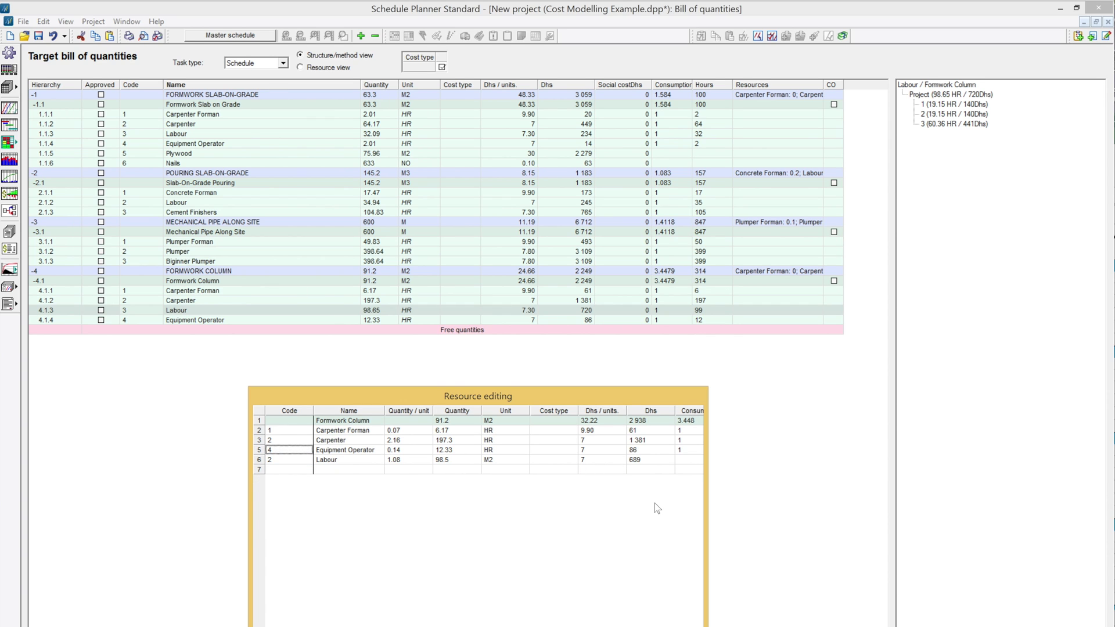
pyautogui.click(687, 463)
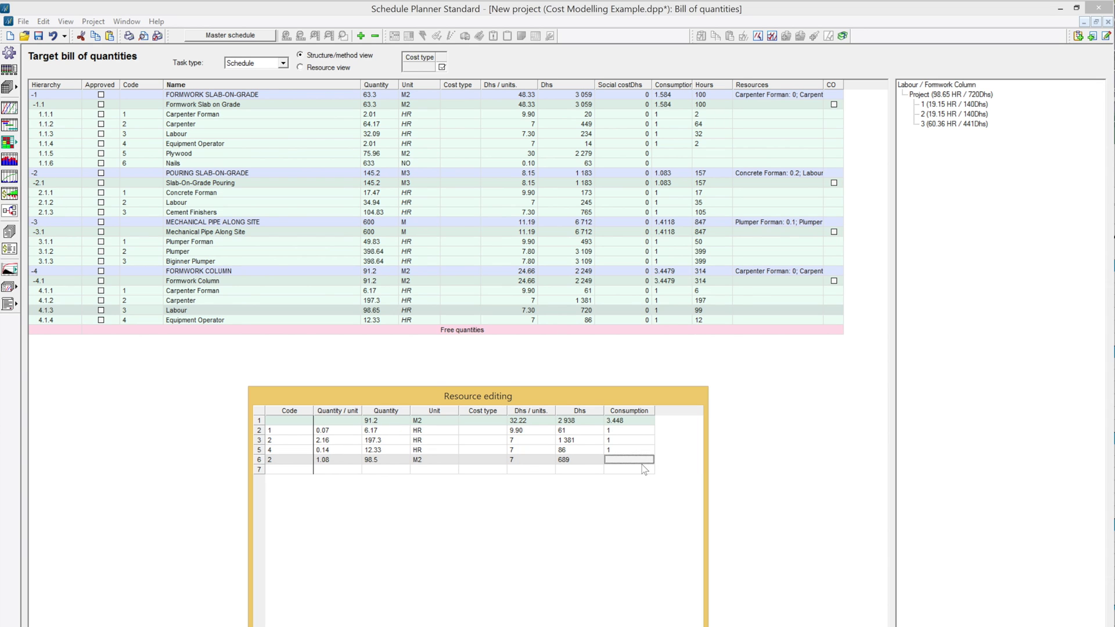
pyautogui.write('1')
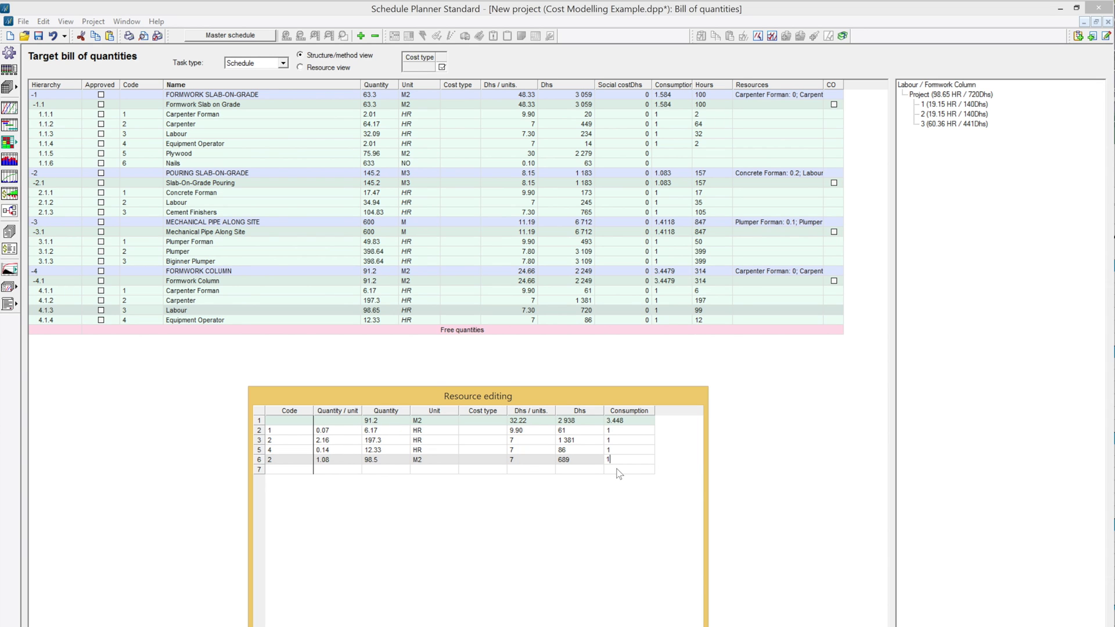
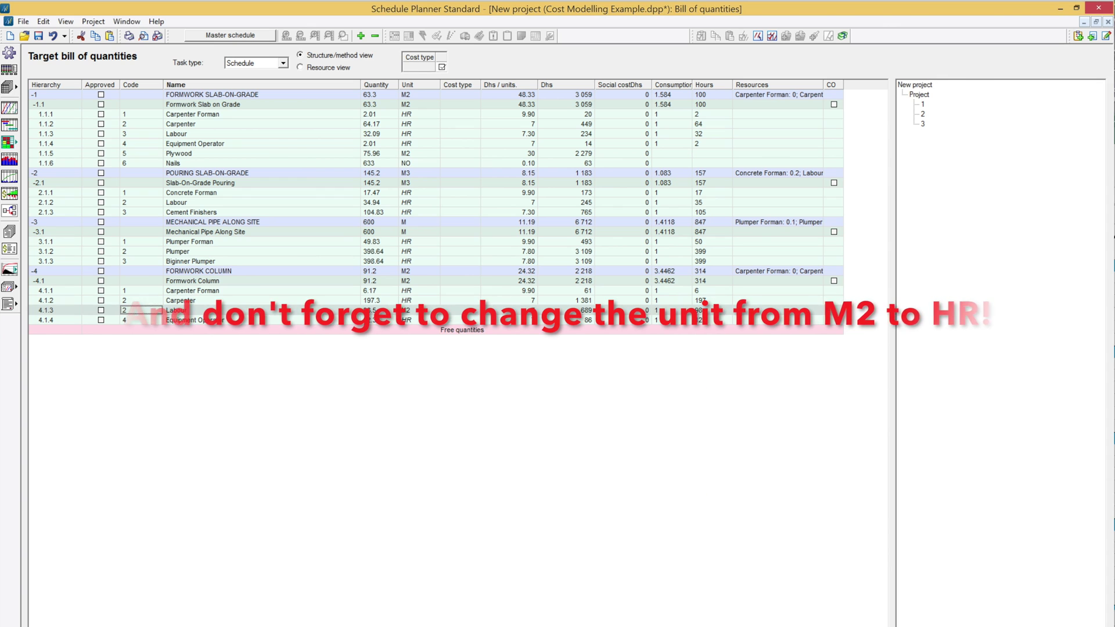
# Step: Open the resource registry and map all listed resources from quantities, completing the mapping for the project's tasks
pyautogui.click(12, 92)
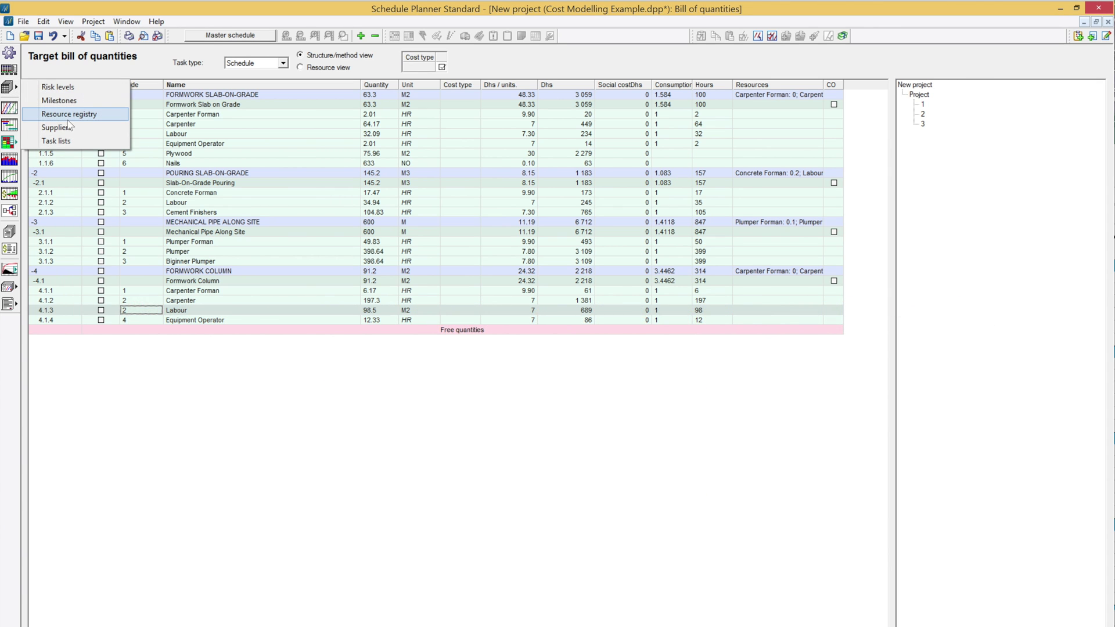
pyautogui.click(68, 116)
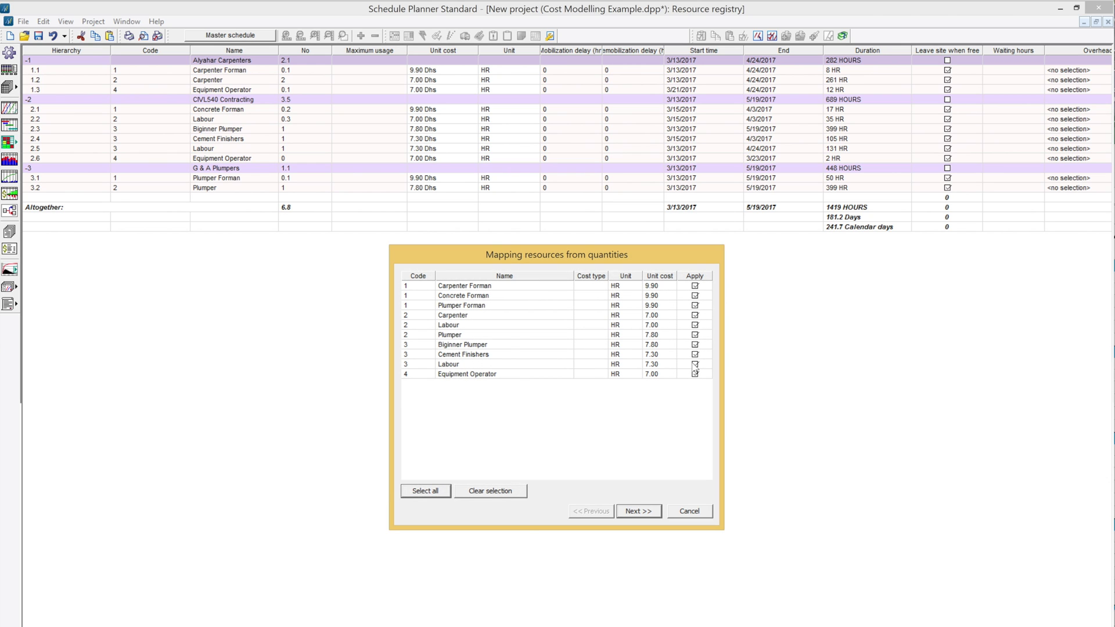
pyautogui.click(642, 514)
pyautogui.click(643, 513)
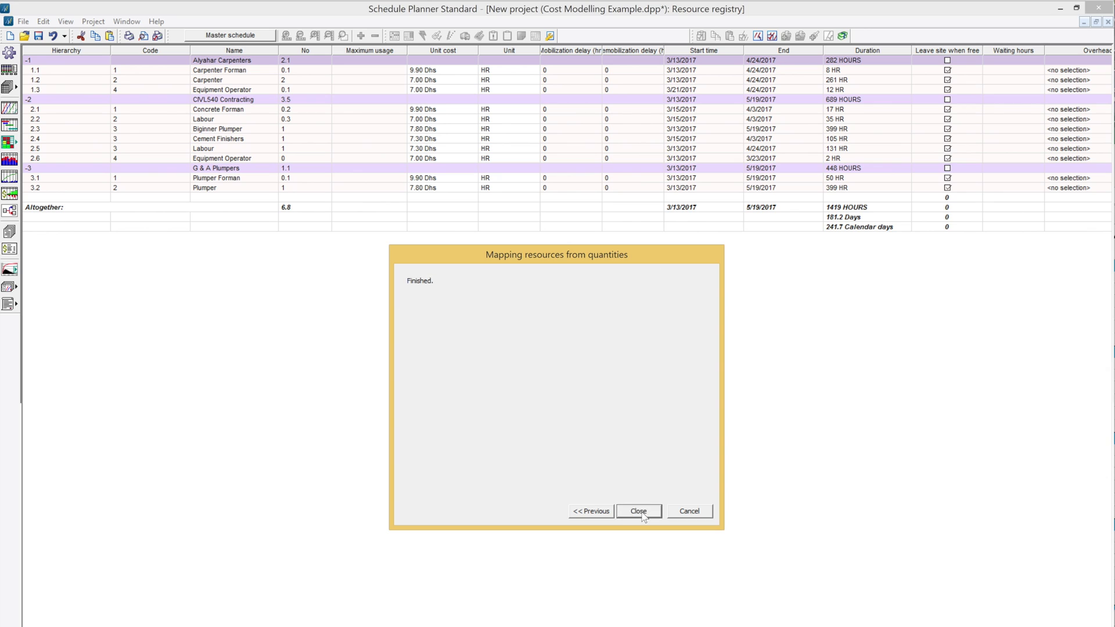
pyautogui.click(643, 512)
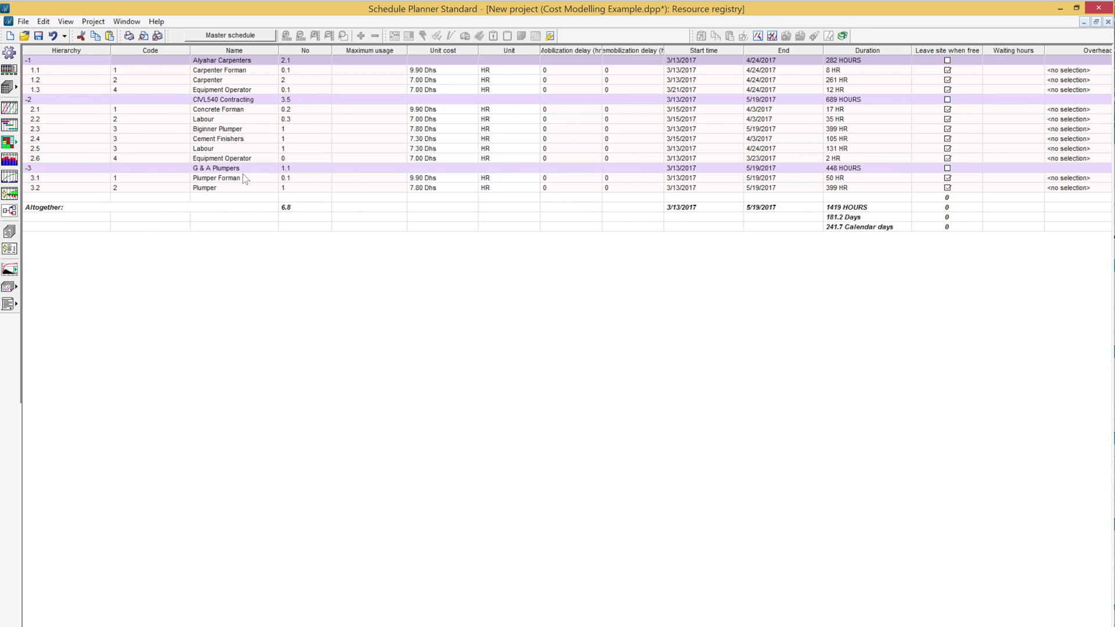
# Step: Open the Formwork Slab on Grade resources for editing from the bill of quantities and add a resource with code 2 named Labour
pyautogui.click(302, 149)
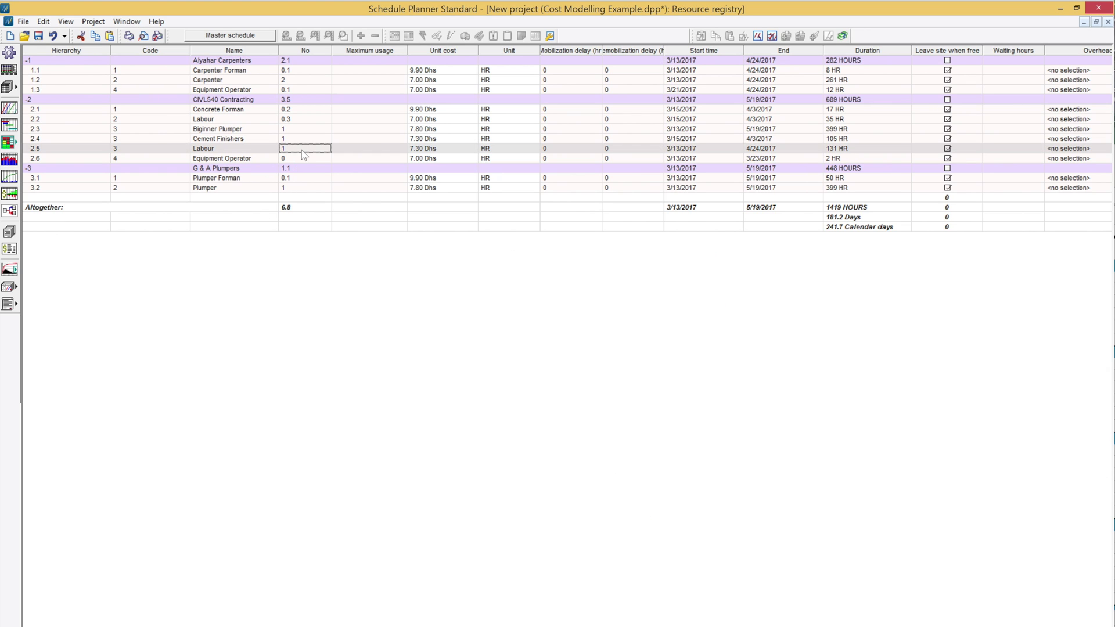
pyautogui.doubleClick(302, 150)
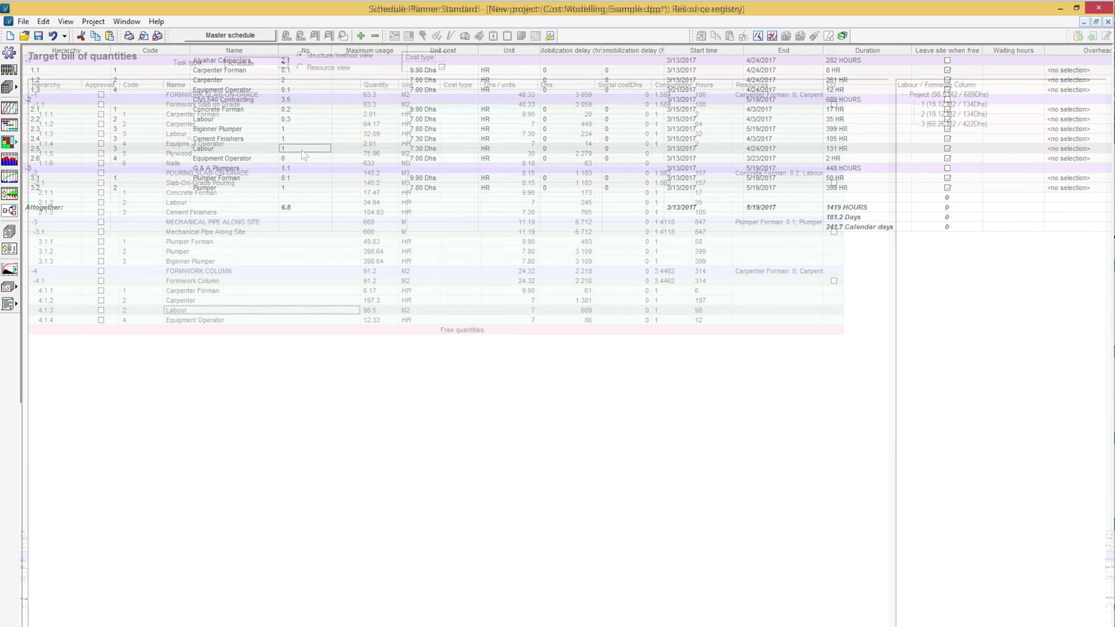
pyautogui.click(193, 136)
pyautogui.doubleClick(195, 138)
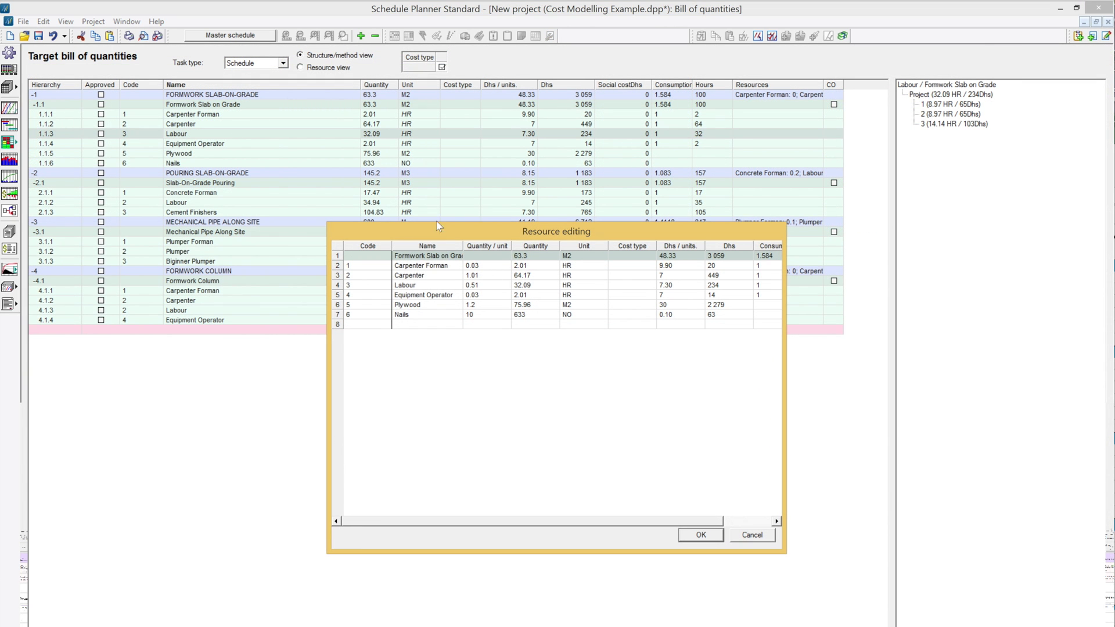
pyautogui.click(381, 285)
pyautogui.click(366, 285)
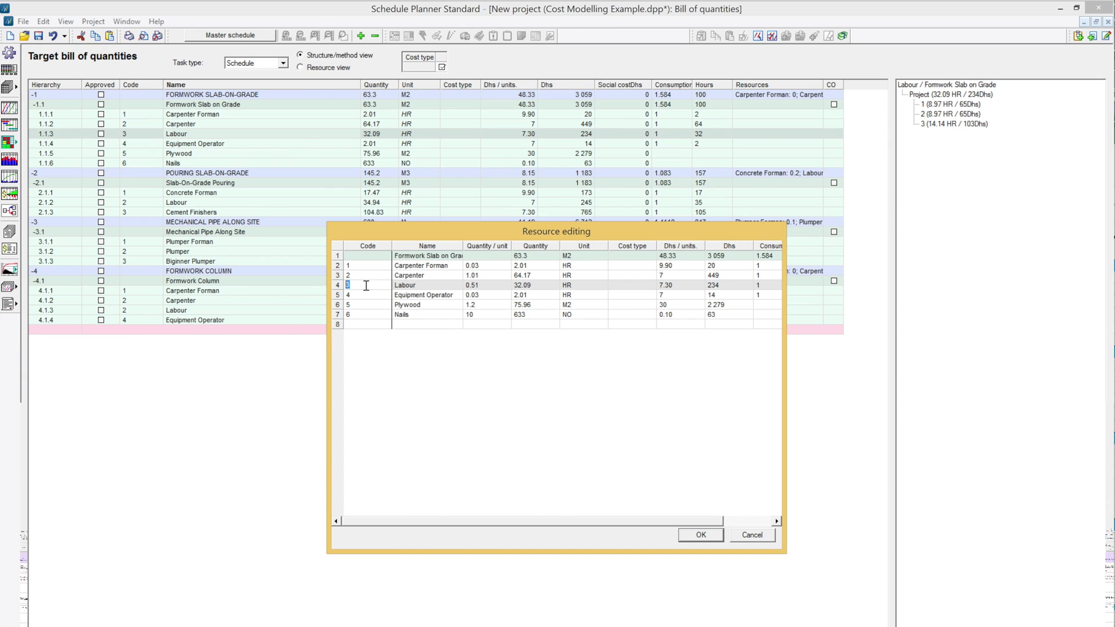
pyautogui.click(366, 324)
pyautogui.write('2')
pyautogui.click(419, 324)
pyautogui.write('Labour')
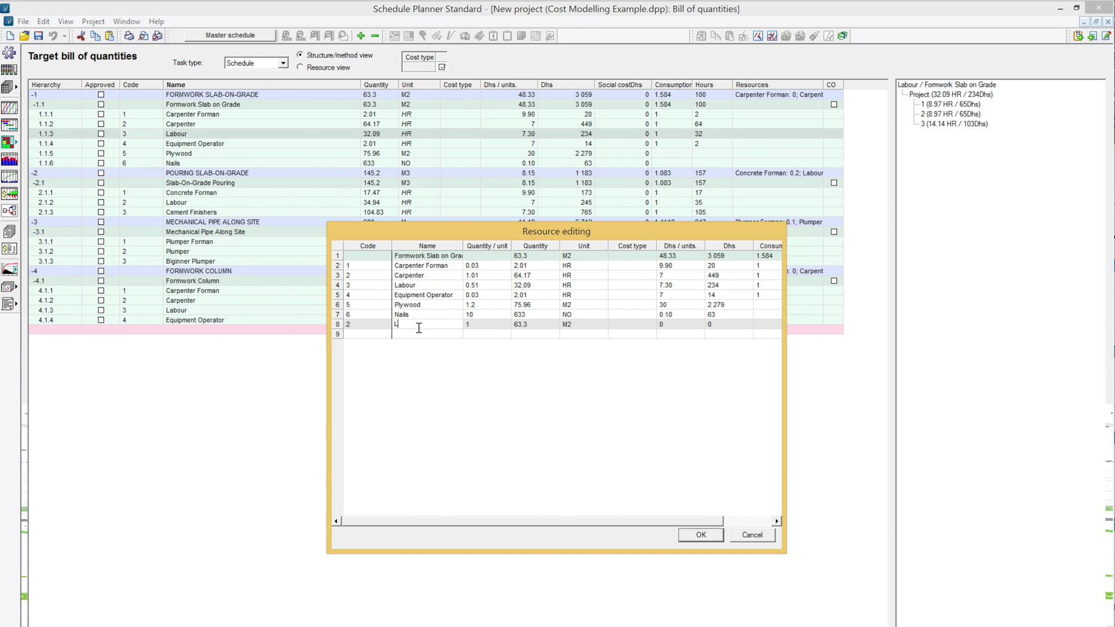
# Step: Give the new Labour resource a quantity per unit of 0.51, the unit HR and a consumption of 1
pyautogui.click(472, 324)
pyautogui.press('BackSpace')
pyautogui.write('0.51')
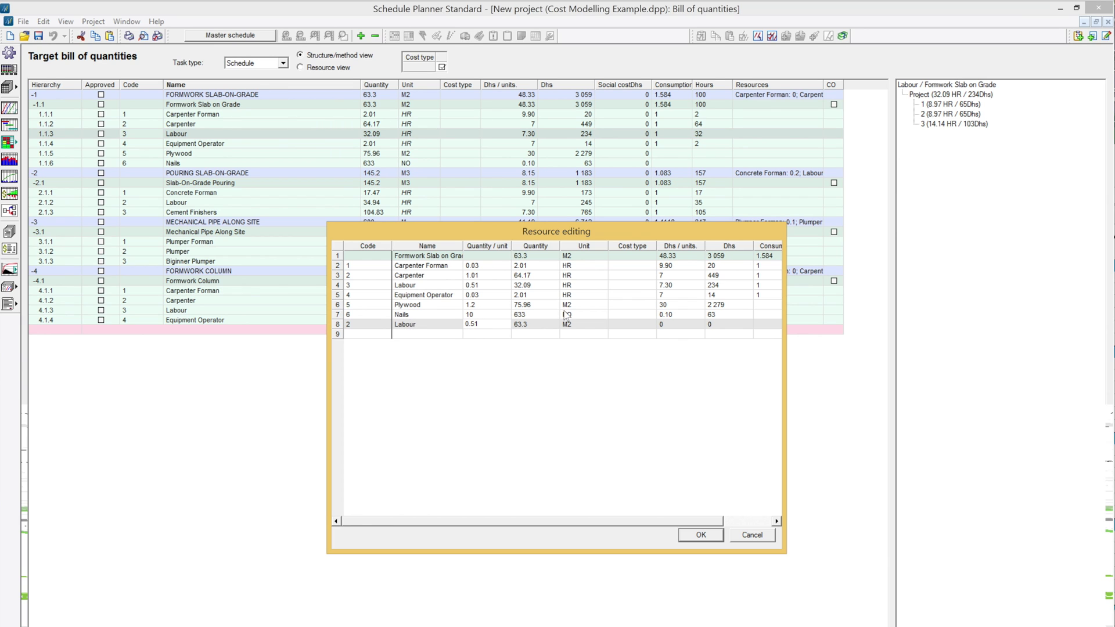
pyautogui.press('Tab')
pyautogui.click(584, 327)
pyautogui.click(602, 324)
pyautogui.click(578, 377)
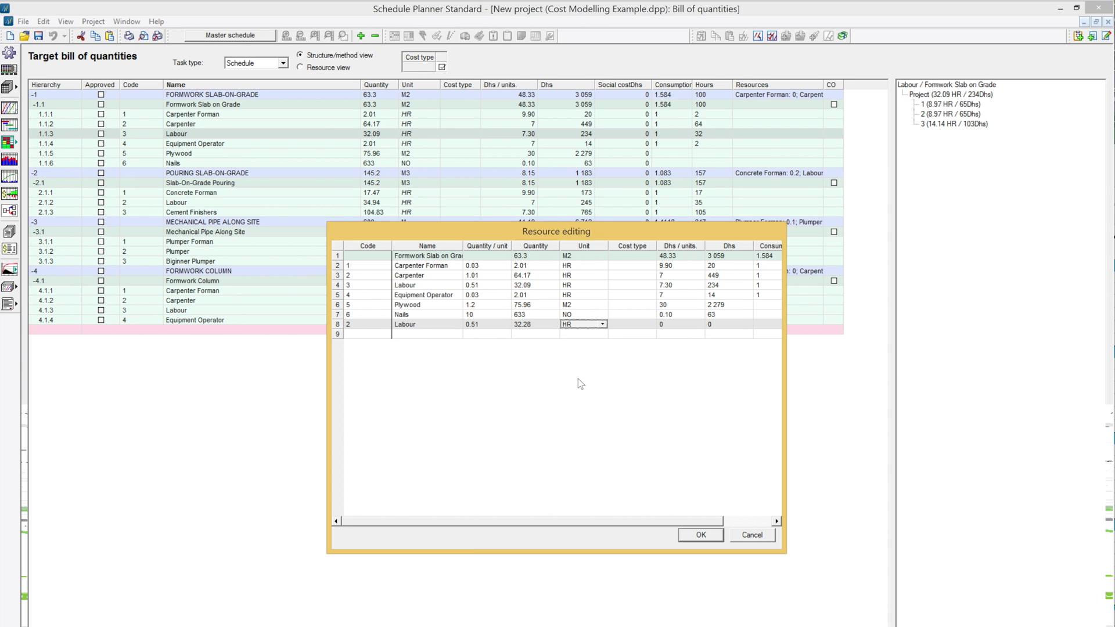
pyautogui.click(761, 324)
pyautogui.write('1')
pyautogui.press('Tab')
pyautogui.moveTo(509, 525); pyautogui.dragTo(440, 523)
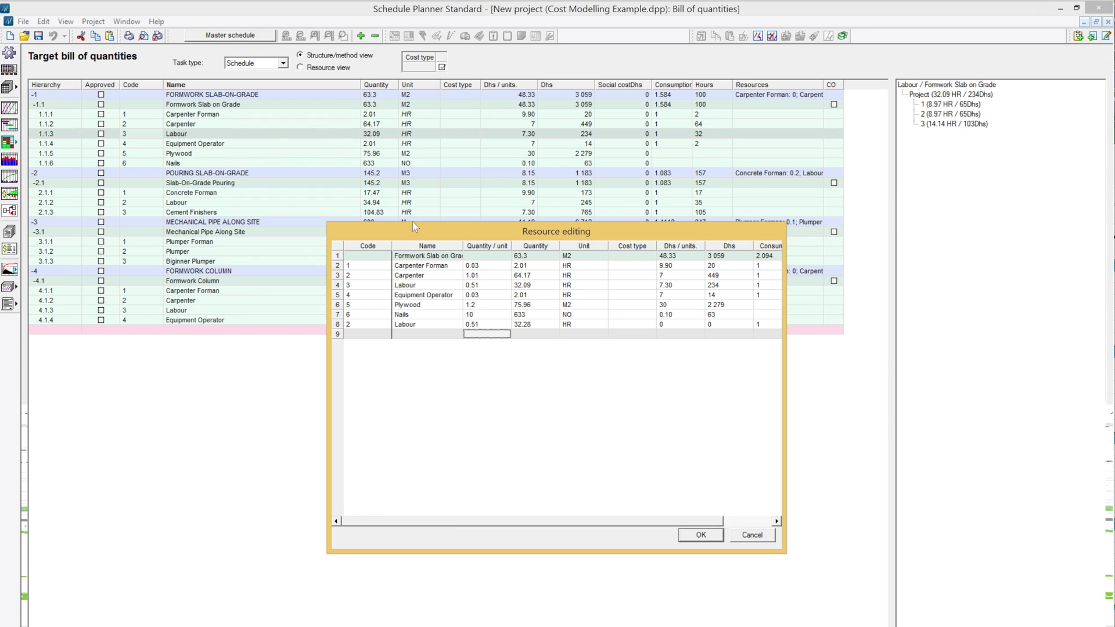
# Step: Delete the Labour resource with code 3 from Formwork Slab on Grade and accept the resource changes
pyautogui.click(348, 285)
pyautogui.rightClick(343, 287)
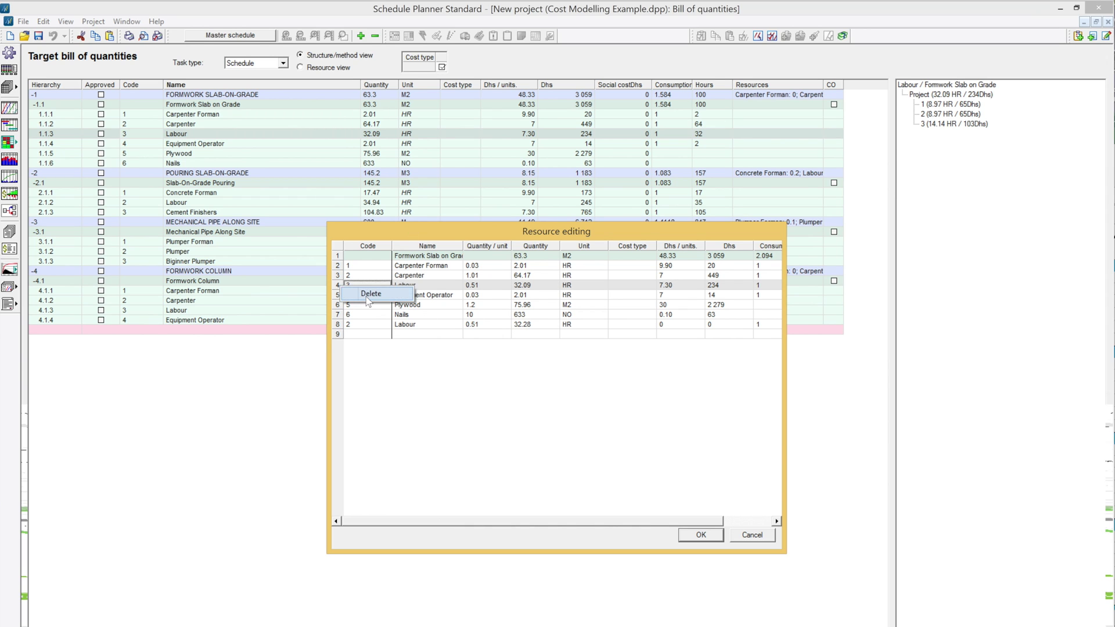
pyautogui.click(370, 294)
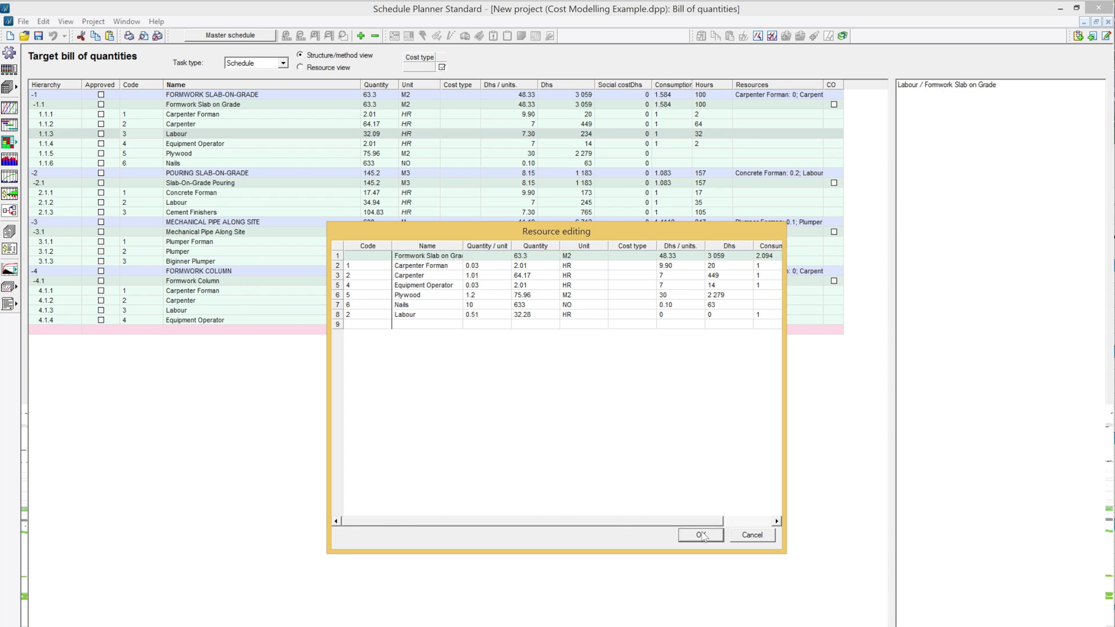
pyautogui.click(701, 533)
# Step: Replace the code 3 Labour in Formwork Column with a code 2 Labour resource in HR, with quantity 196.99 and unit cost 7 Dhs
pyautogui.click(182, 135)
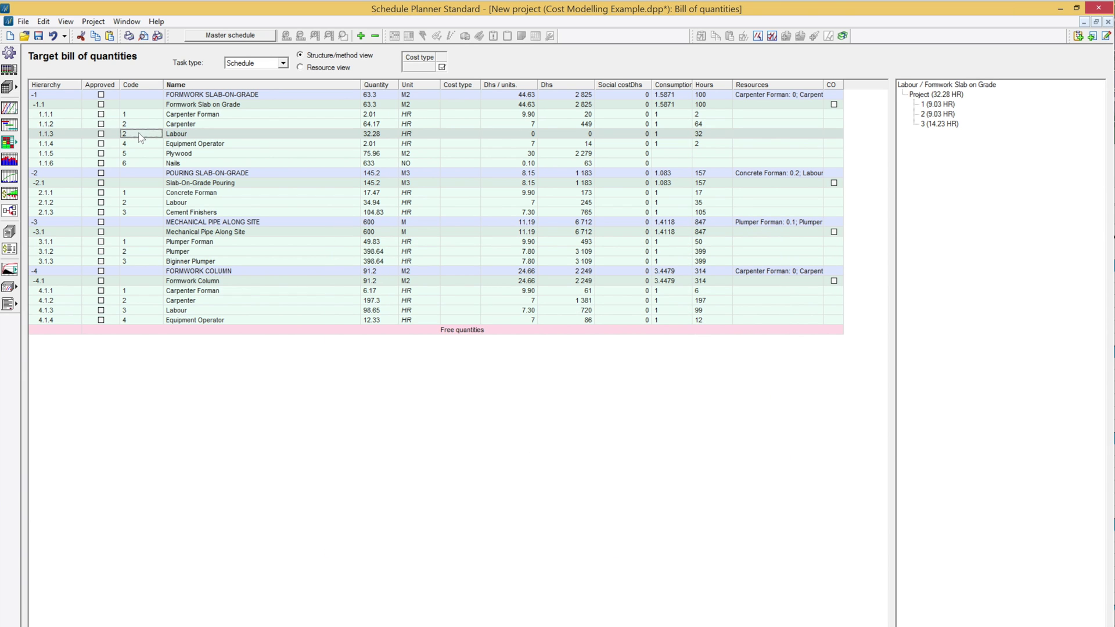
pyautogui.click(135, 201)
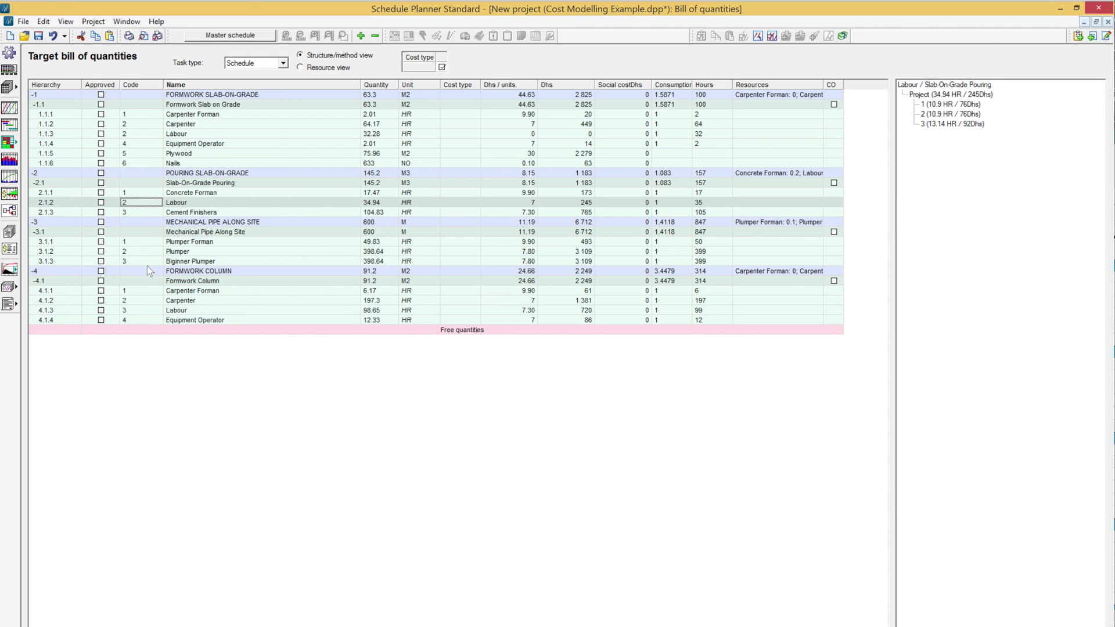
pyautogui.click(137, 310)
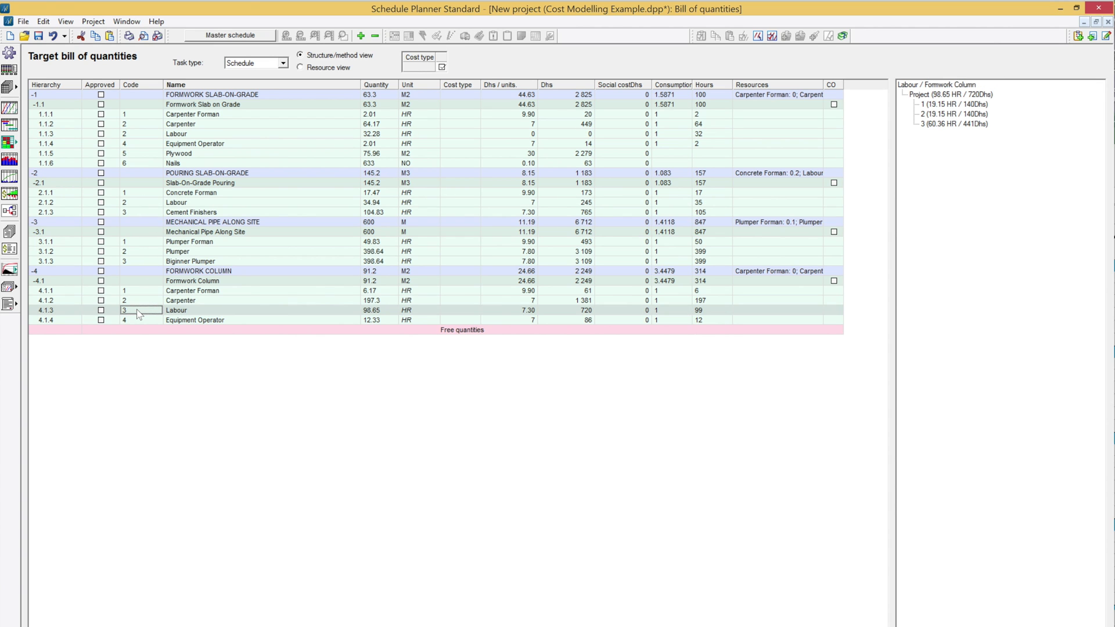
pyautogui.doubleClick(137, 310)
pyautogui.click(580, 304)
pyautogui.click(579, 359)
pyautogui.click(701, 535)
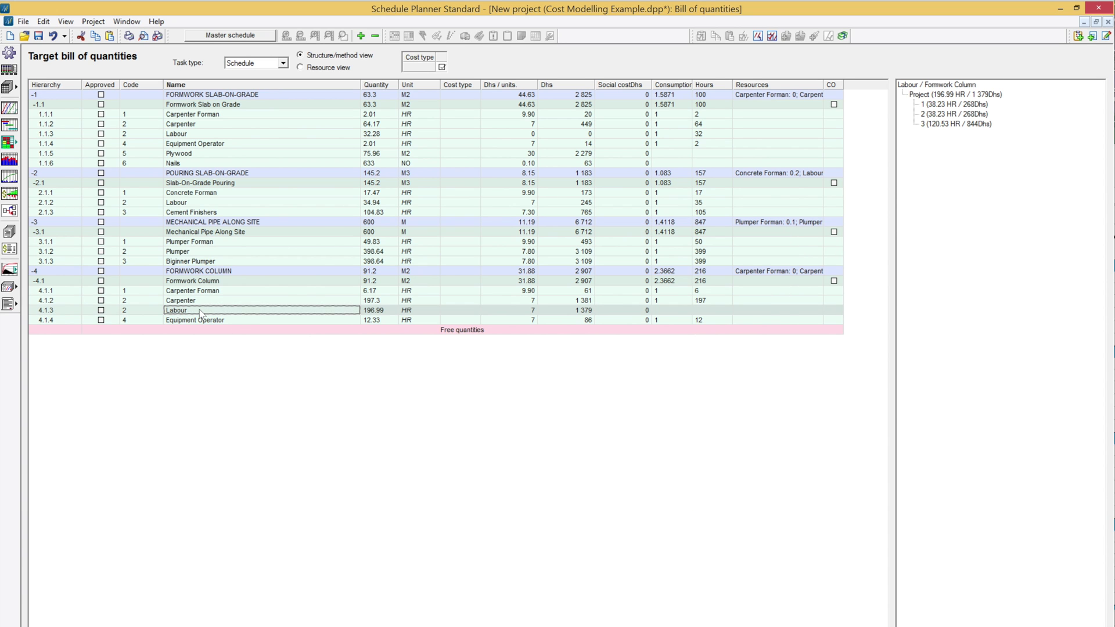
pyautogui.click(144, 313)
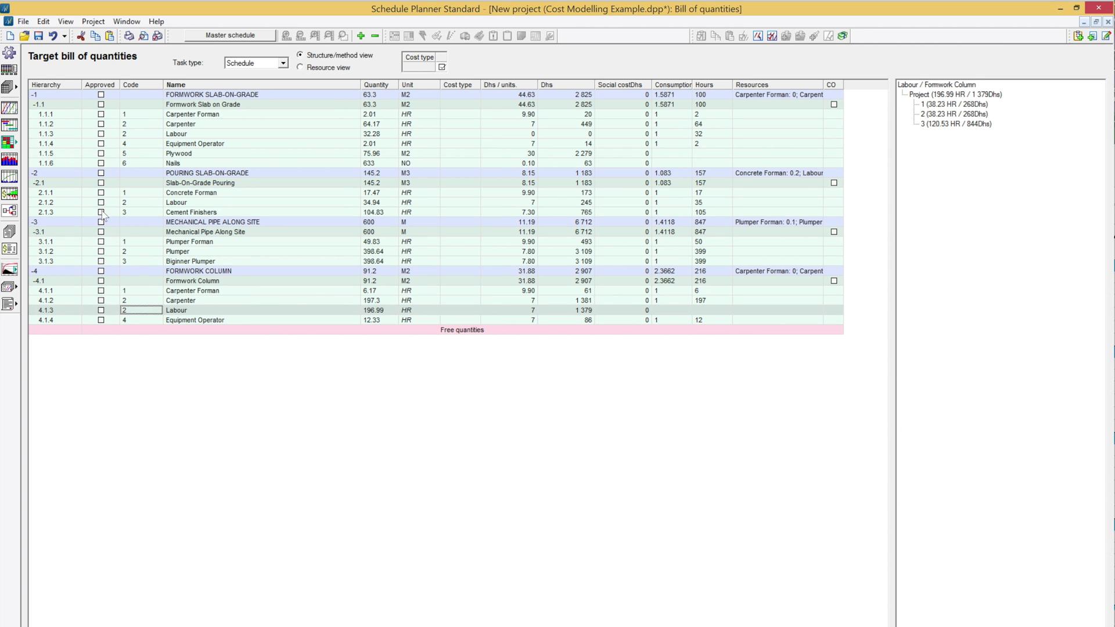
# Step: Open the resource registry and map all listed resources from quantities, including the code 2 Labour, through to completion
pyautogui.click(14, 91)
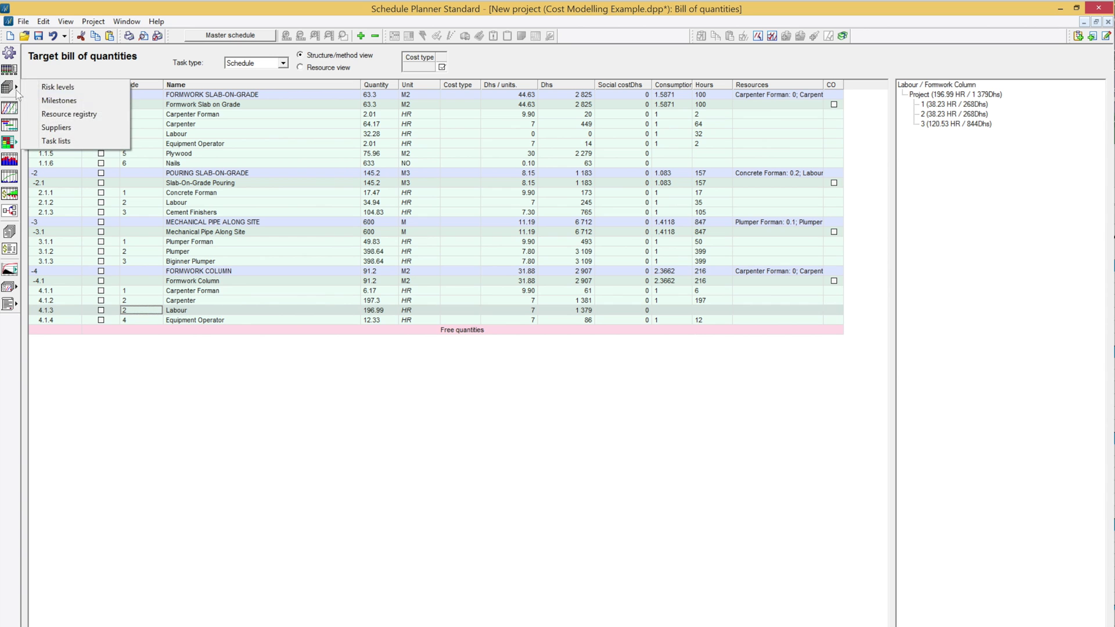
pyautogui.click(67, 116)
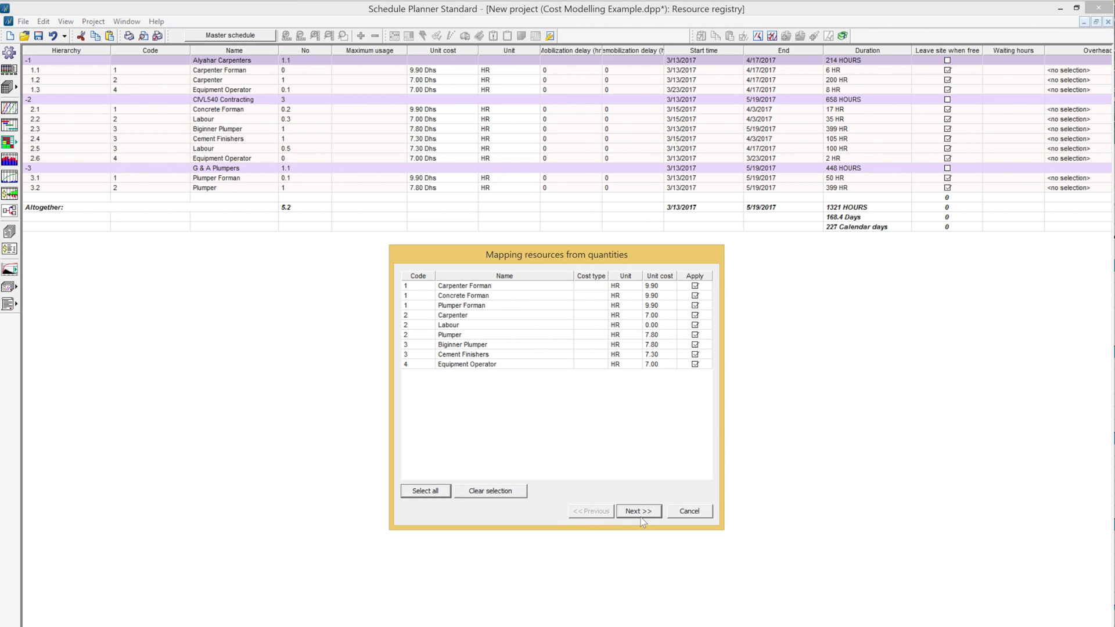
pyautogui.click(463, 326)
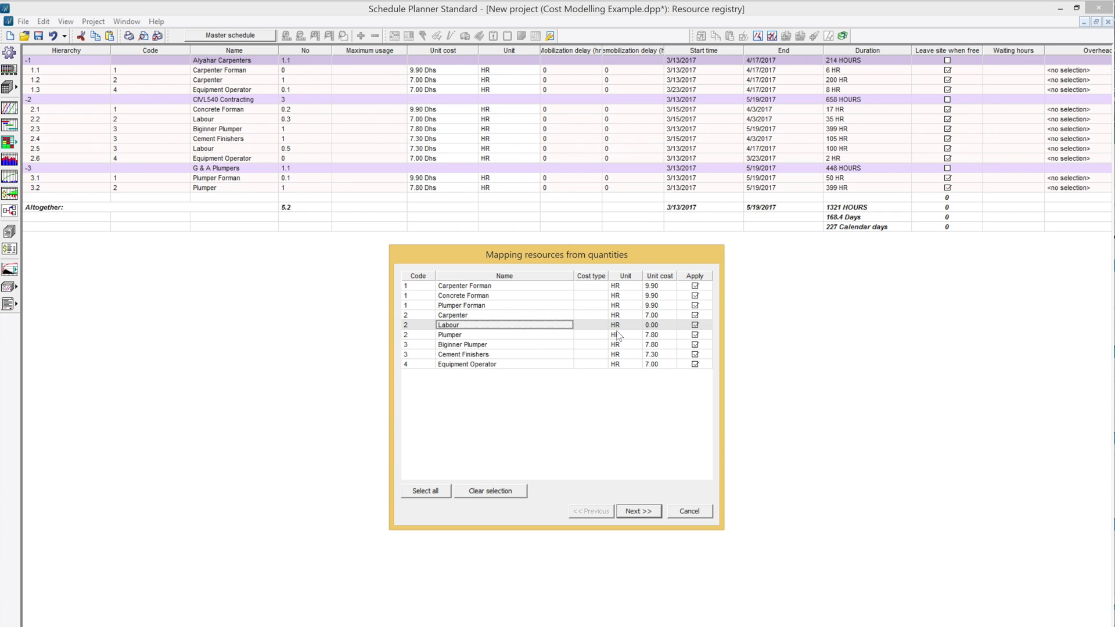
pyautogui.click(660, 327)
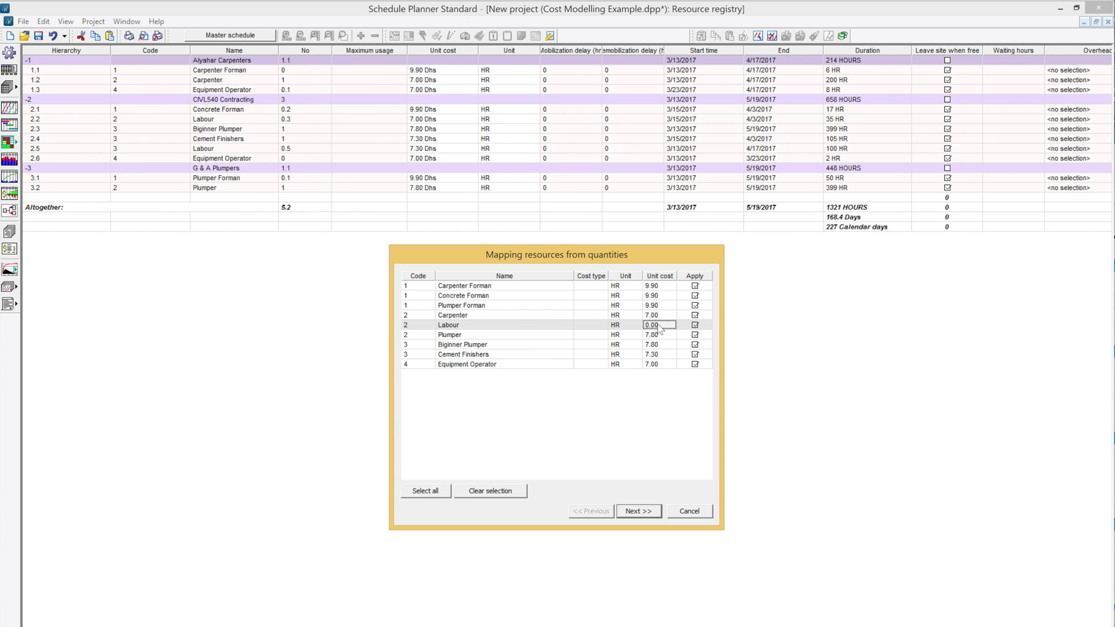
pyautogui.click(649, 513)
pyautogui.click(649, 512)
pyautogui.click(639, 511)
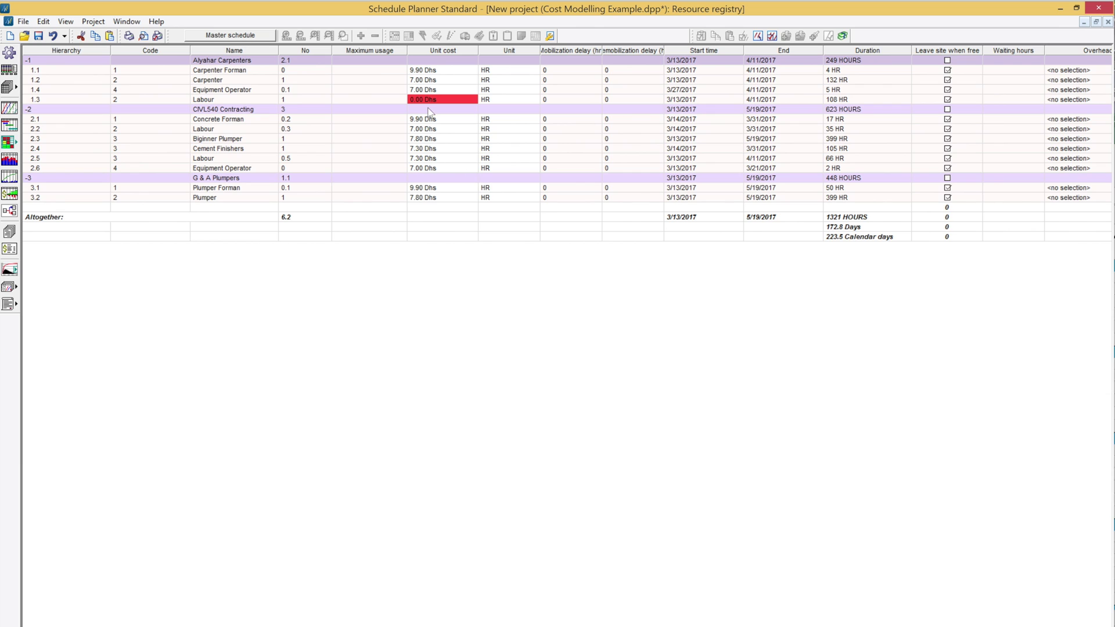
# Step: Set the unit cost of Labour under Alyahar Carpenters to 7 Dhs and accept updating all its instances in the schedule
pyautogui.click(423, 102)
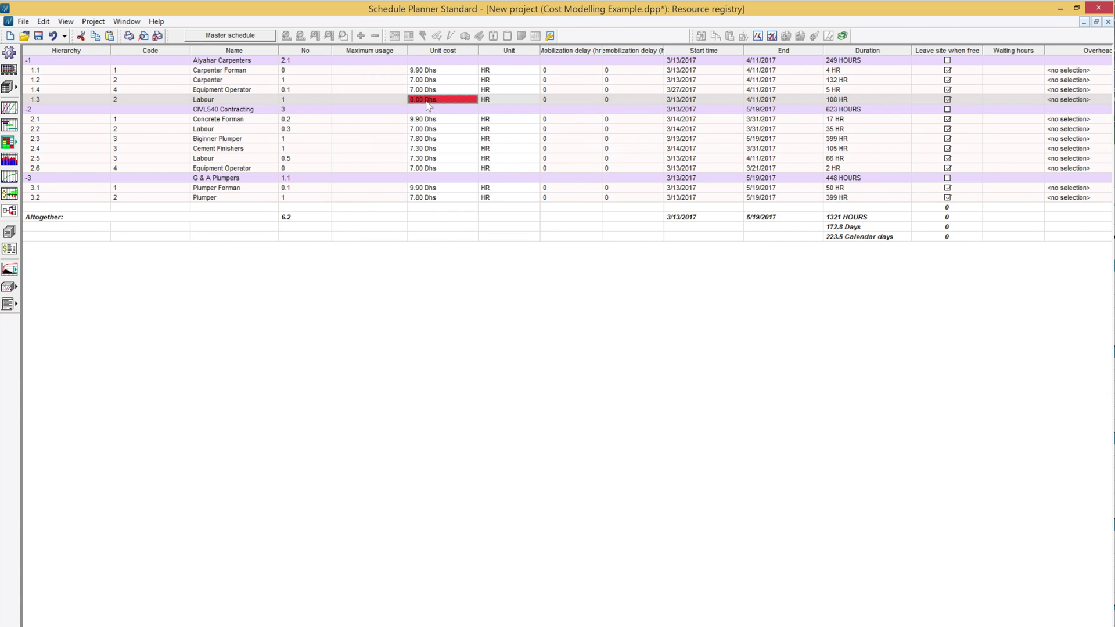
pyautogui.write('7')
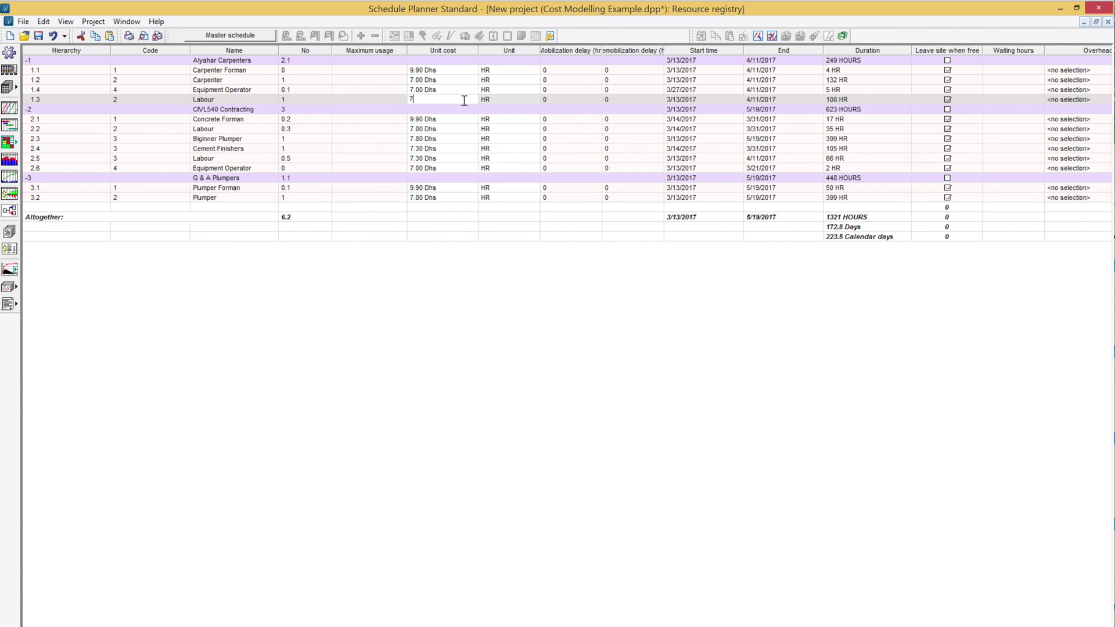
pyautogui.doubleClick(419, 101)
pyautogui.write('7')
pyautogui.click(430, 227)
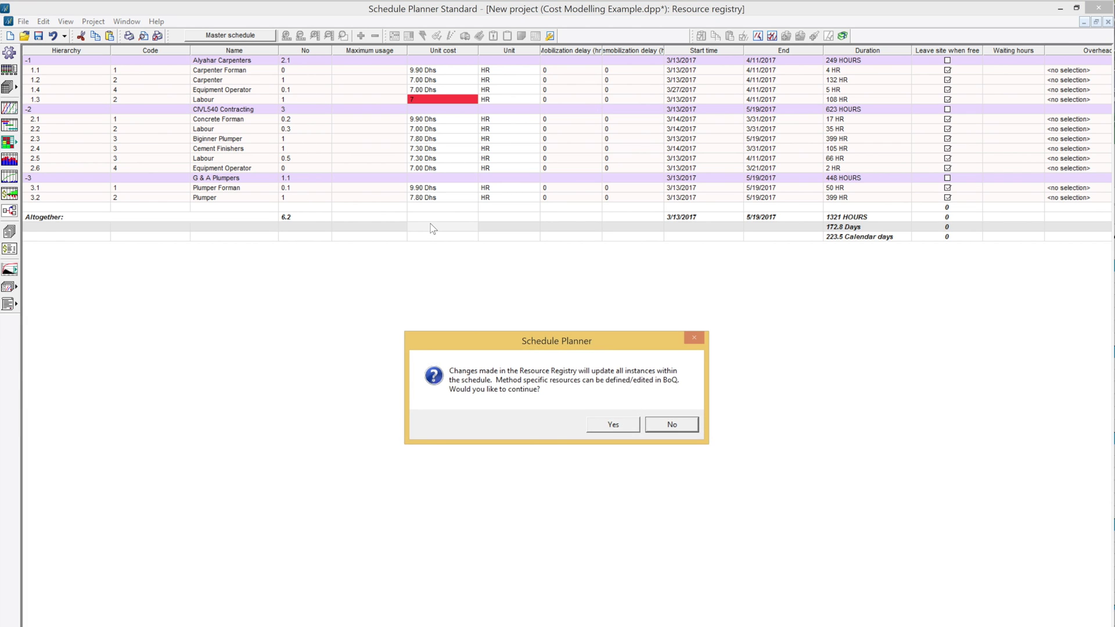
pyautogui.press('Return')
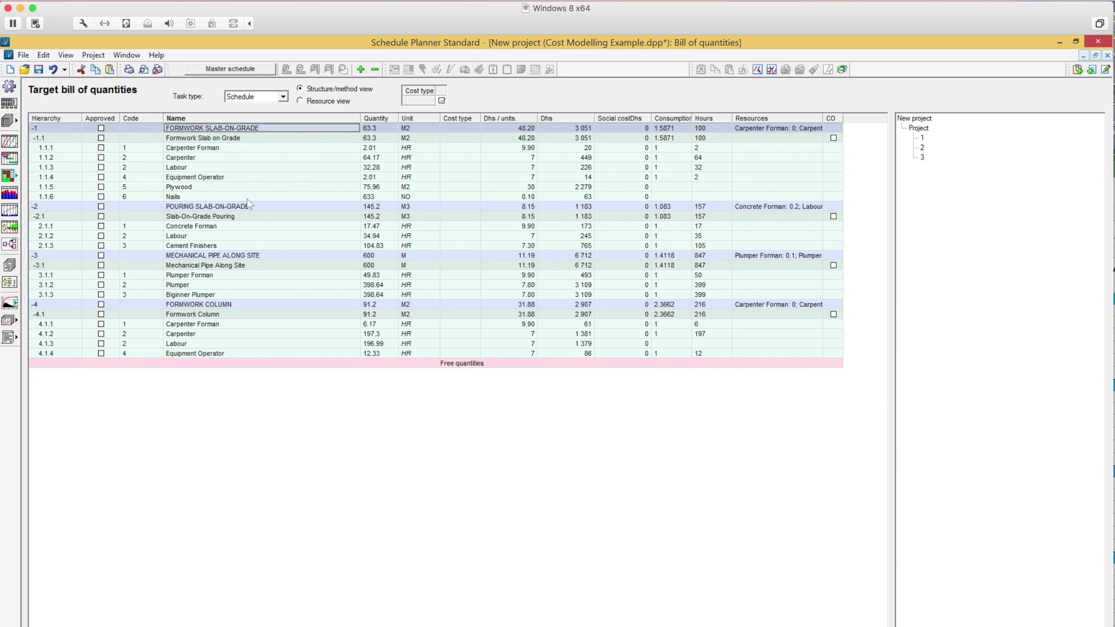
# Step: Open the resources of the Formwork Slab-on-Grade task from the bill of quantities and assign its Labour to the supplier CIVL540 Contracting
pyautogui.doubleClick(223, 129)
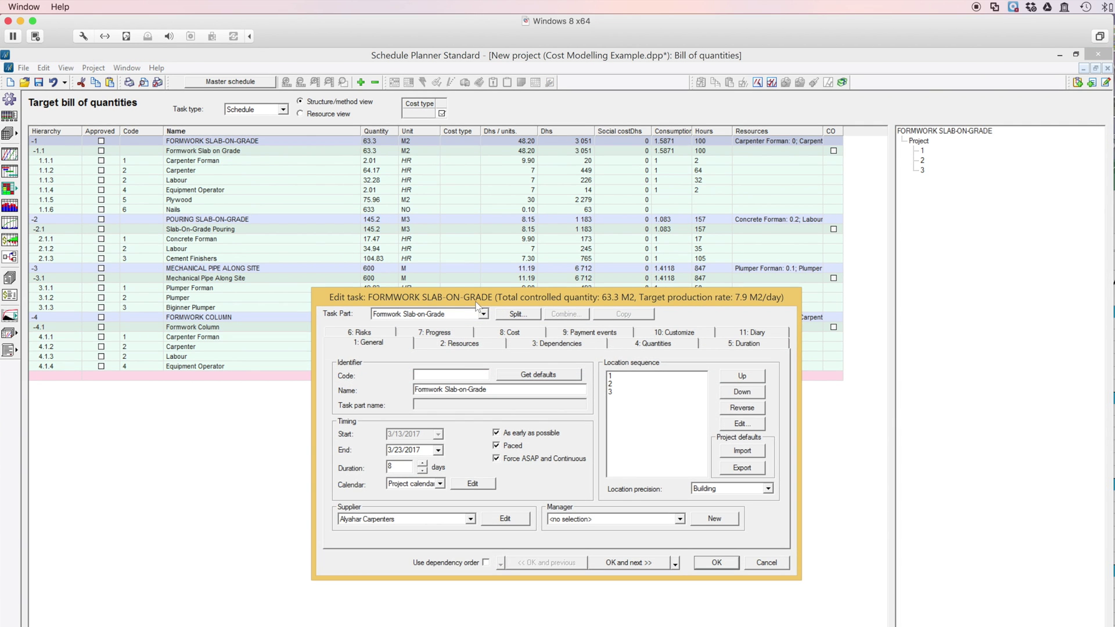
pyautogui.moveTo(476, 291); pyautogui.dragTo(414, 388)
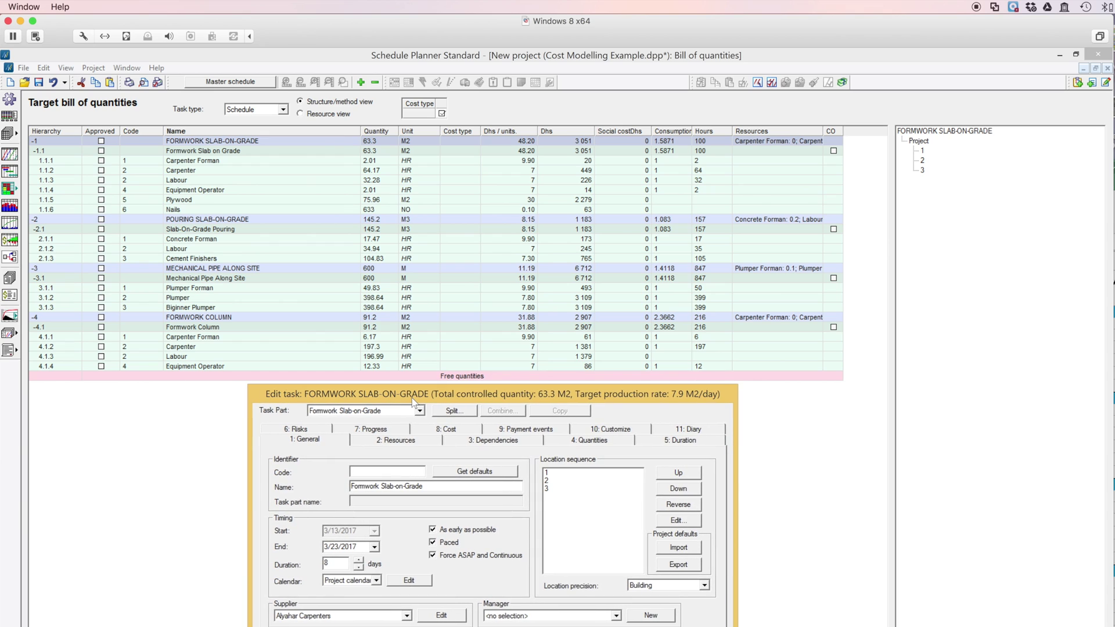
pyautogui.click(416, 439)
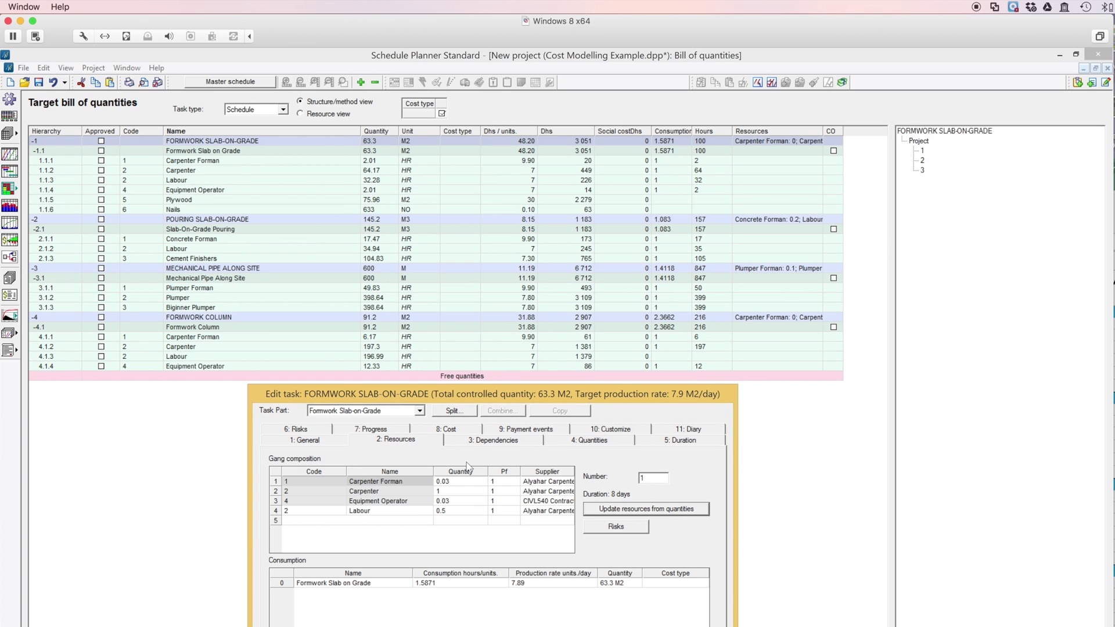
pyautogui.click(568, 517)
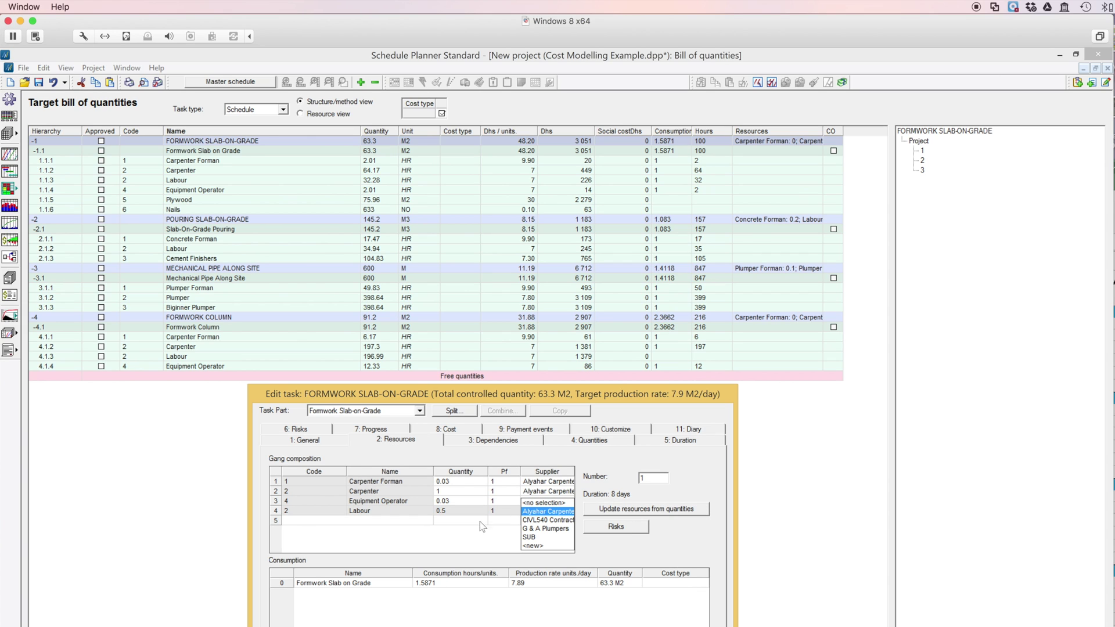
pyautogui.click(402, 514)
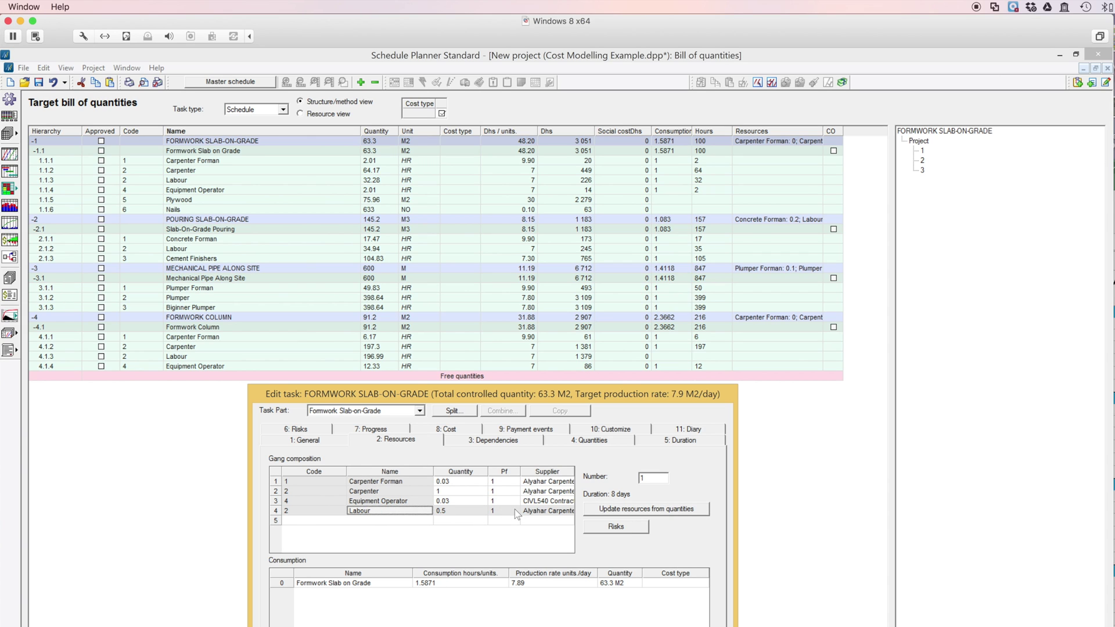
pyautogui.click(547, 512)
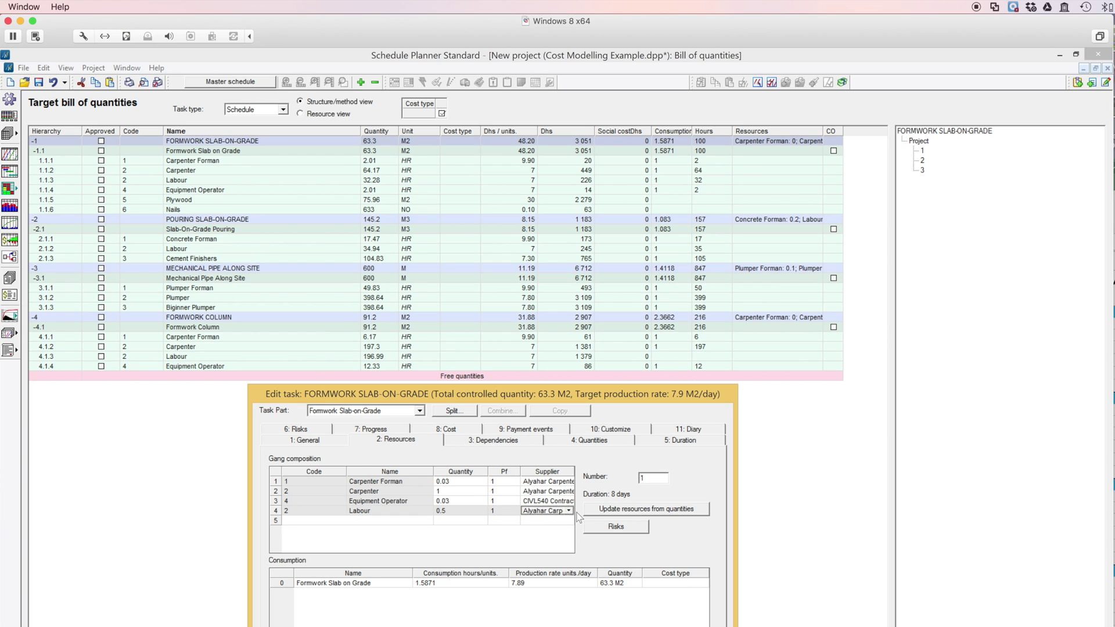
pyautogui.click(570, 512)
pyautogui.click(552, 520)
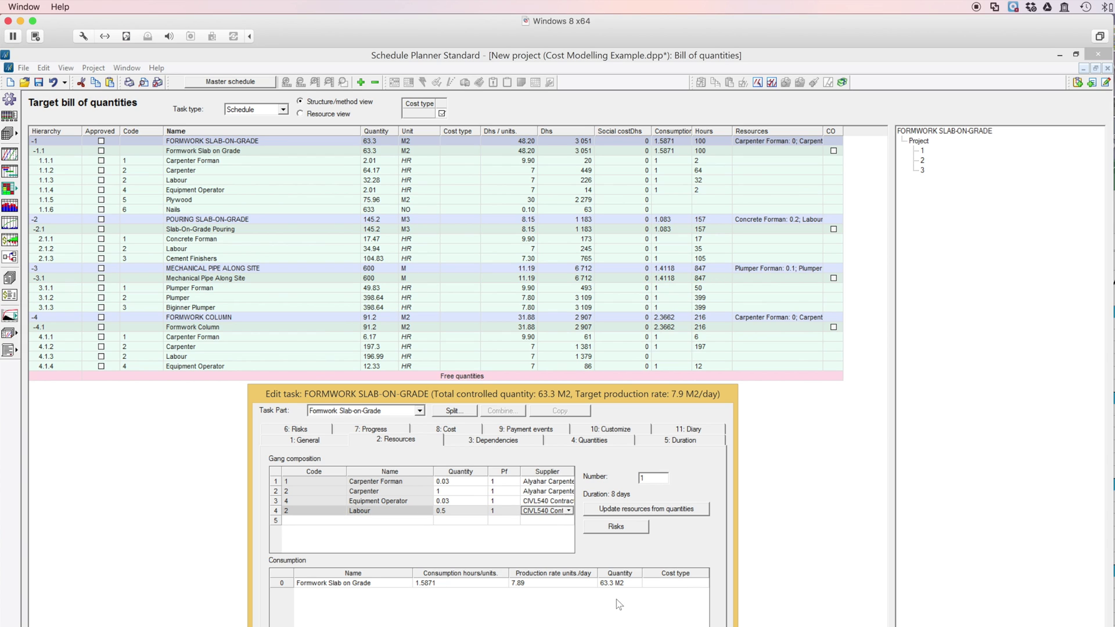
# Step: Return to the resource registry and check the Labour entry listed under CIVL540 Contracting
pyautogui.click(9, 134)
pyautogui.click(67, 161)
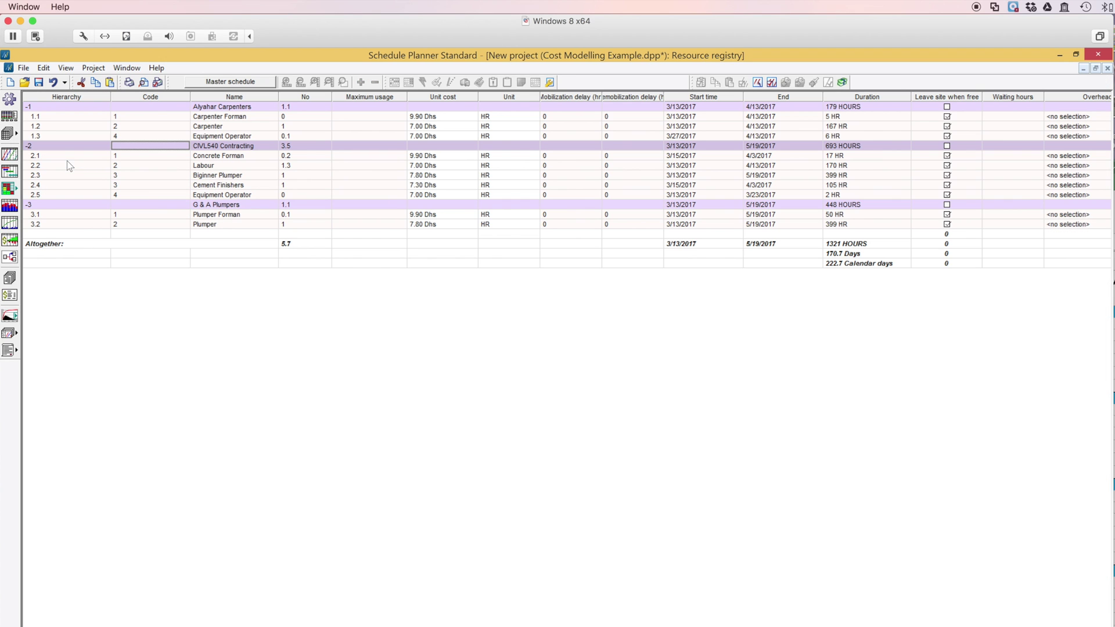
pyautogui.click(228, 189)
pyautogui.click(212, 168)
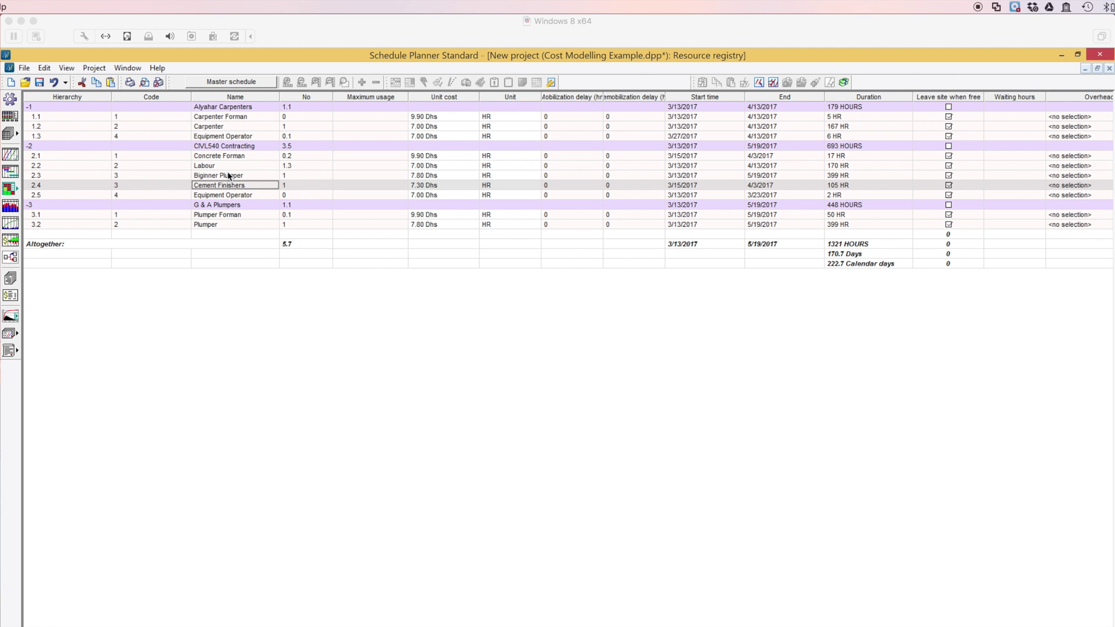